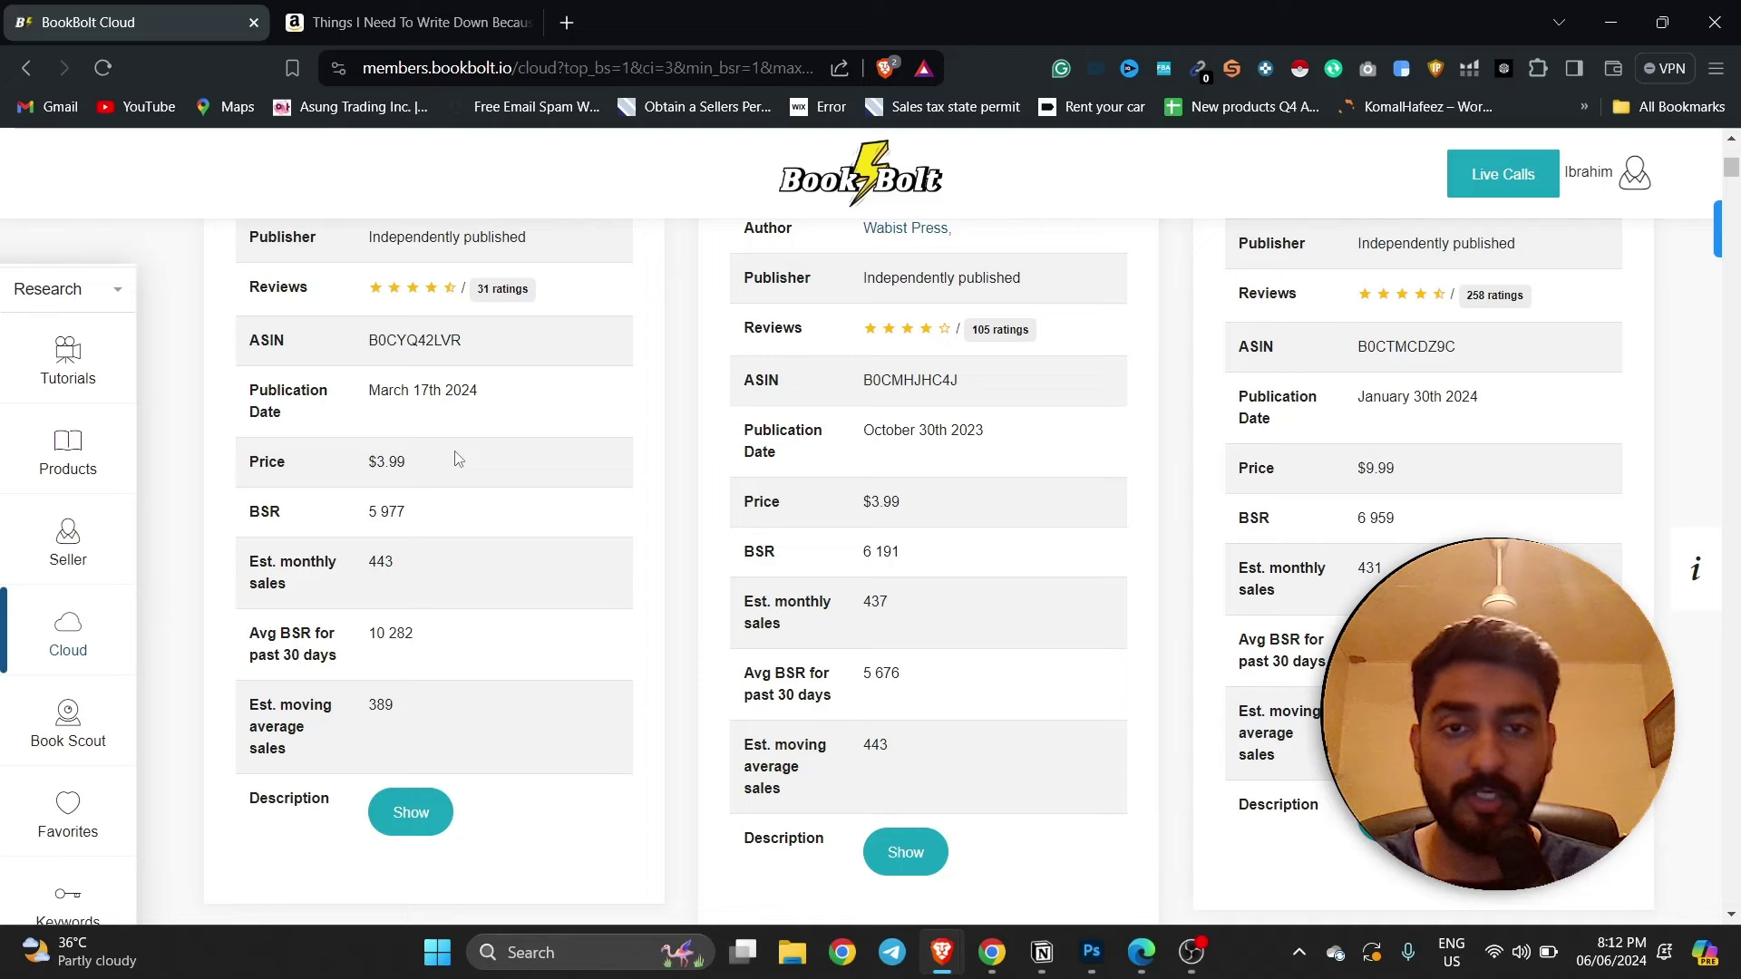
- Review the book category options in the bestseller search filters, leaving the category set to Calendar
{"action": "scroll", "coordinate": [1150, 512], "scroll_direction": "up", "scroll_amount": 5}
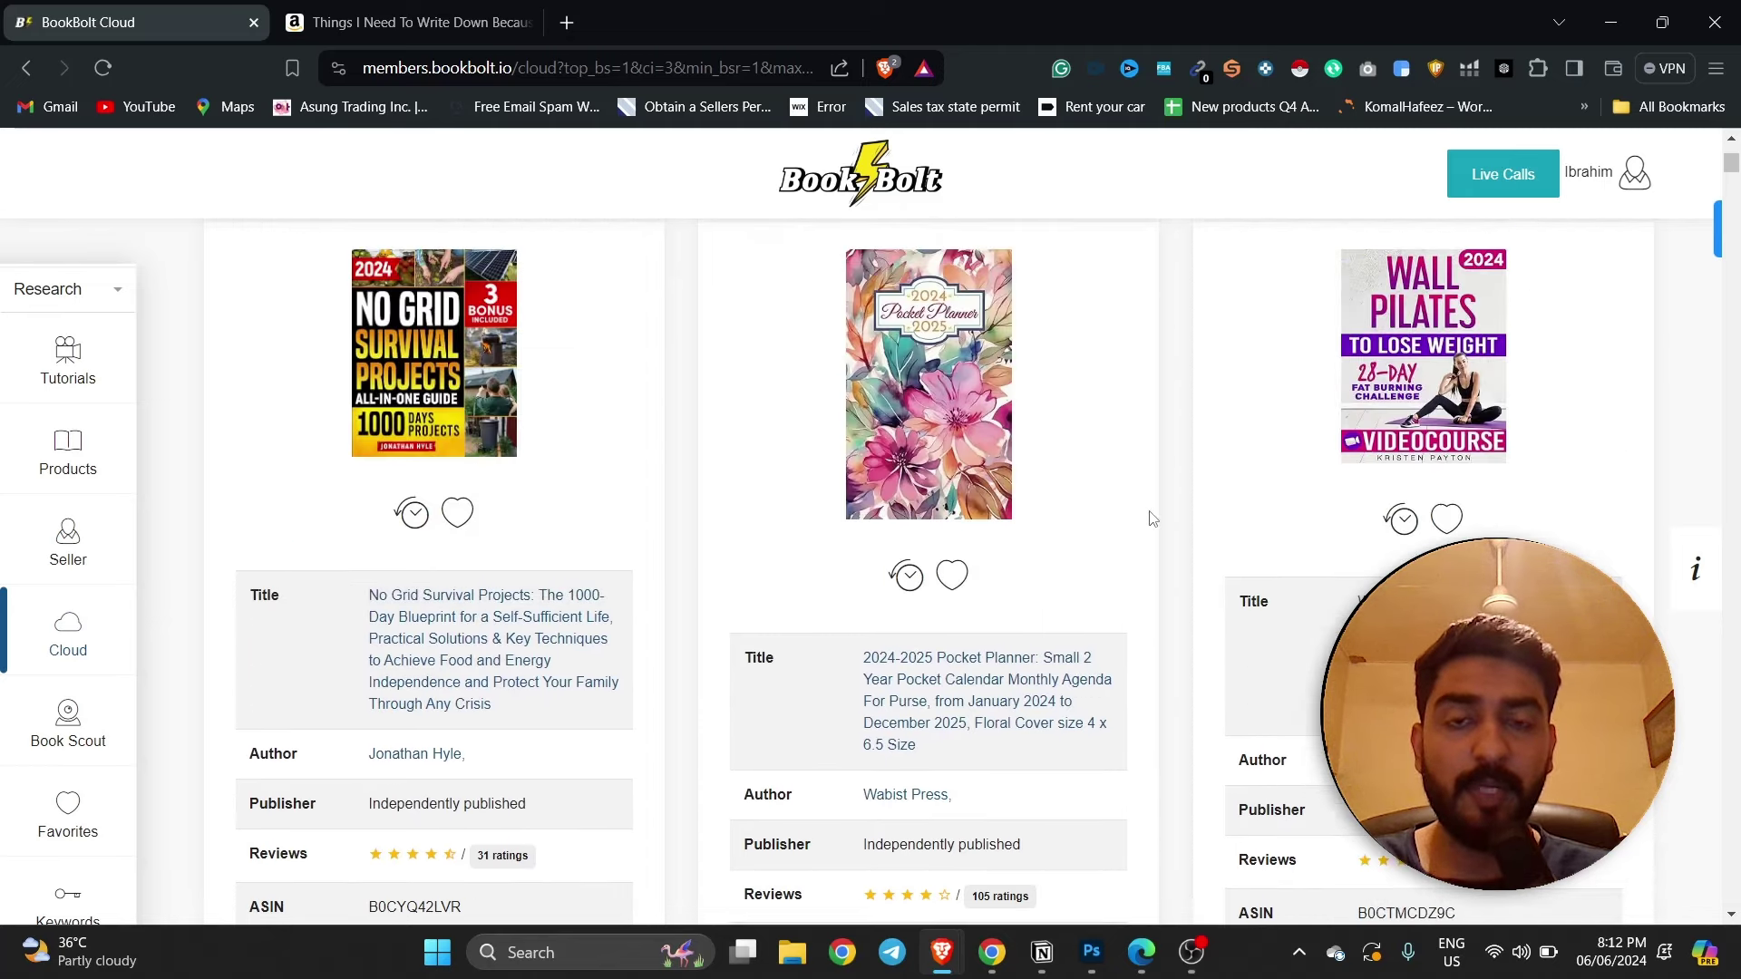
{"action": "scroll", "coordinate": [1150, 519], "scroll_direction": "up", "scroll_amount": 2}
{"action": "scroll", "coordinate": [1149, 518], "scroll_direction": "down", "scroll_amount": 2}
{"action": "scroll", "coordinate": [1150, 518], "scroll_direction": "up", "scroll_amount": 1}
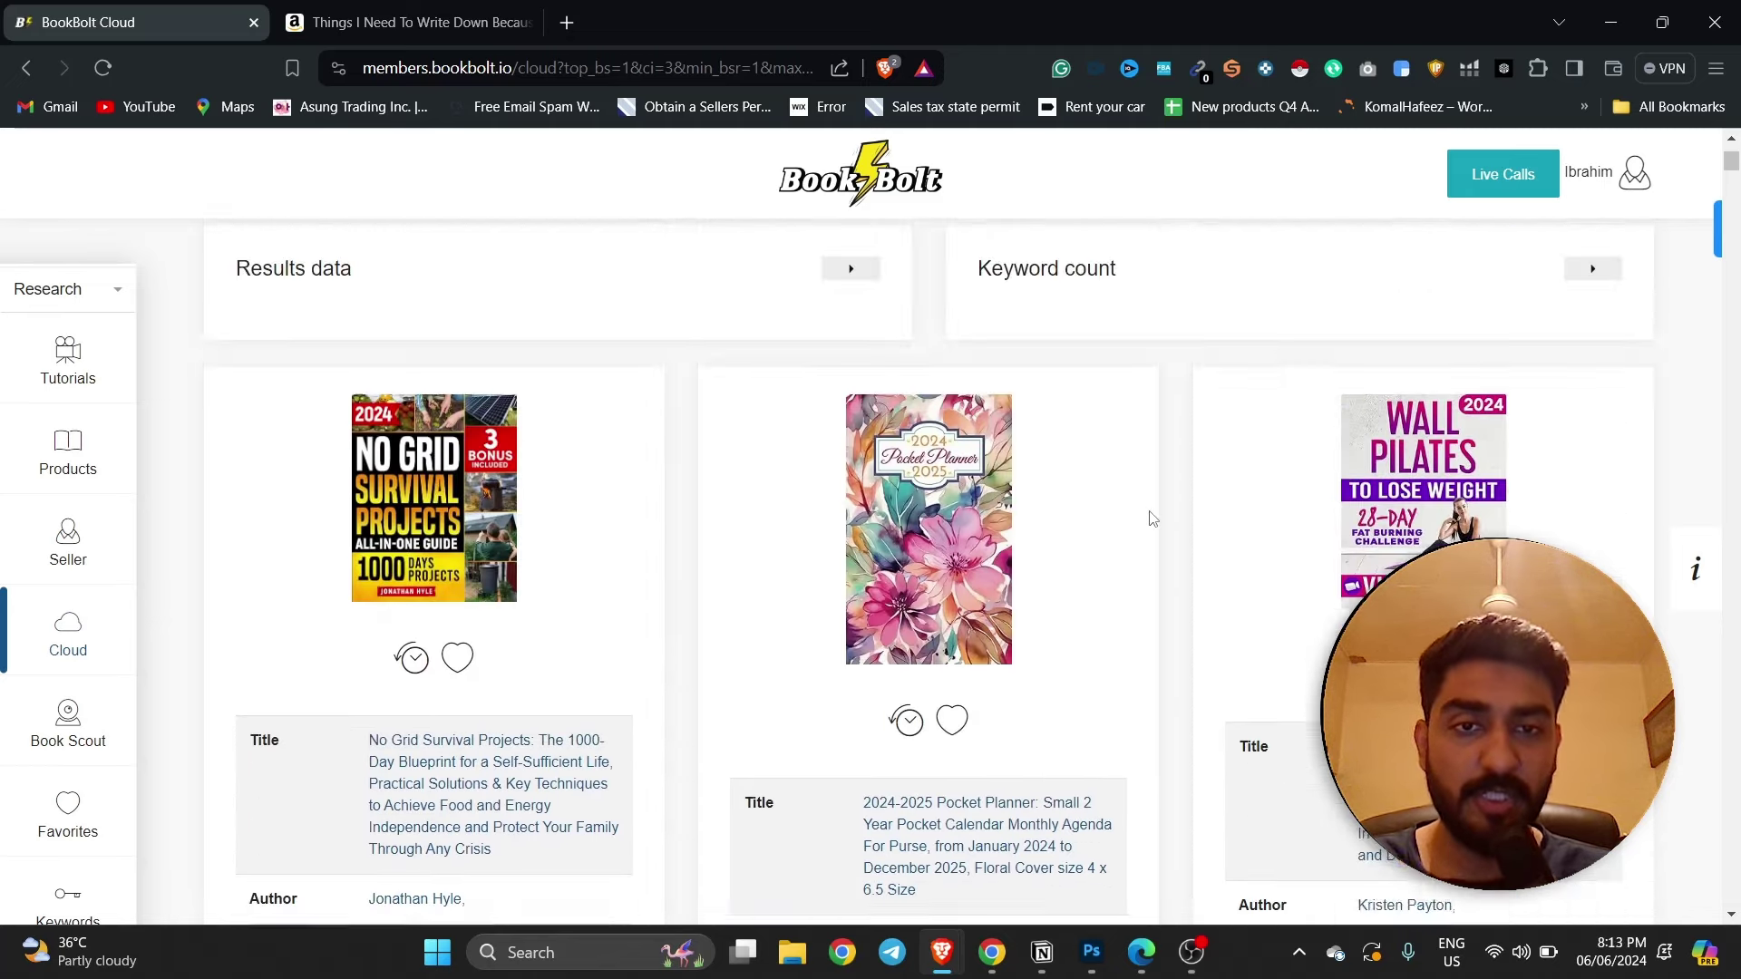
{"action": "scroll", "coordinate": [1150, 519], "scroll_direction": "up", "scroll_amount": 4}
{"action": "scroll", "coordinate": [1142, 295], "scroll_direction": "up", "scroll_amount": 2}
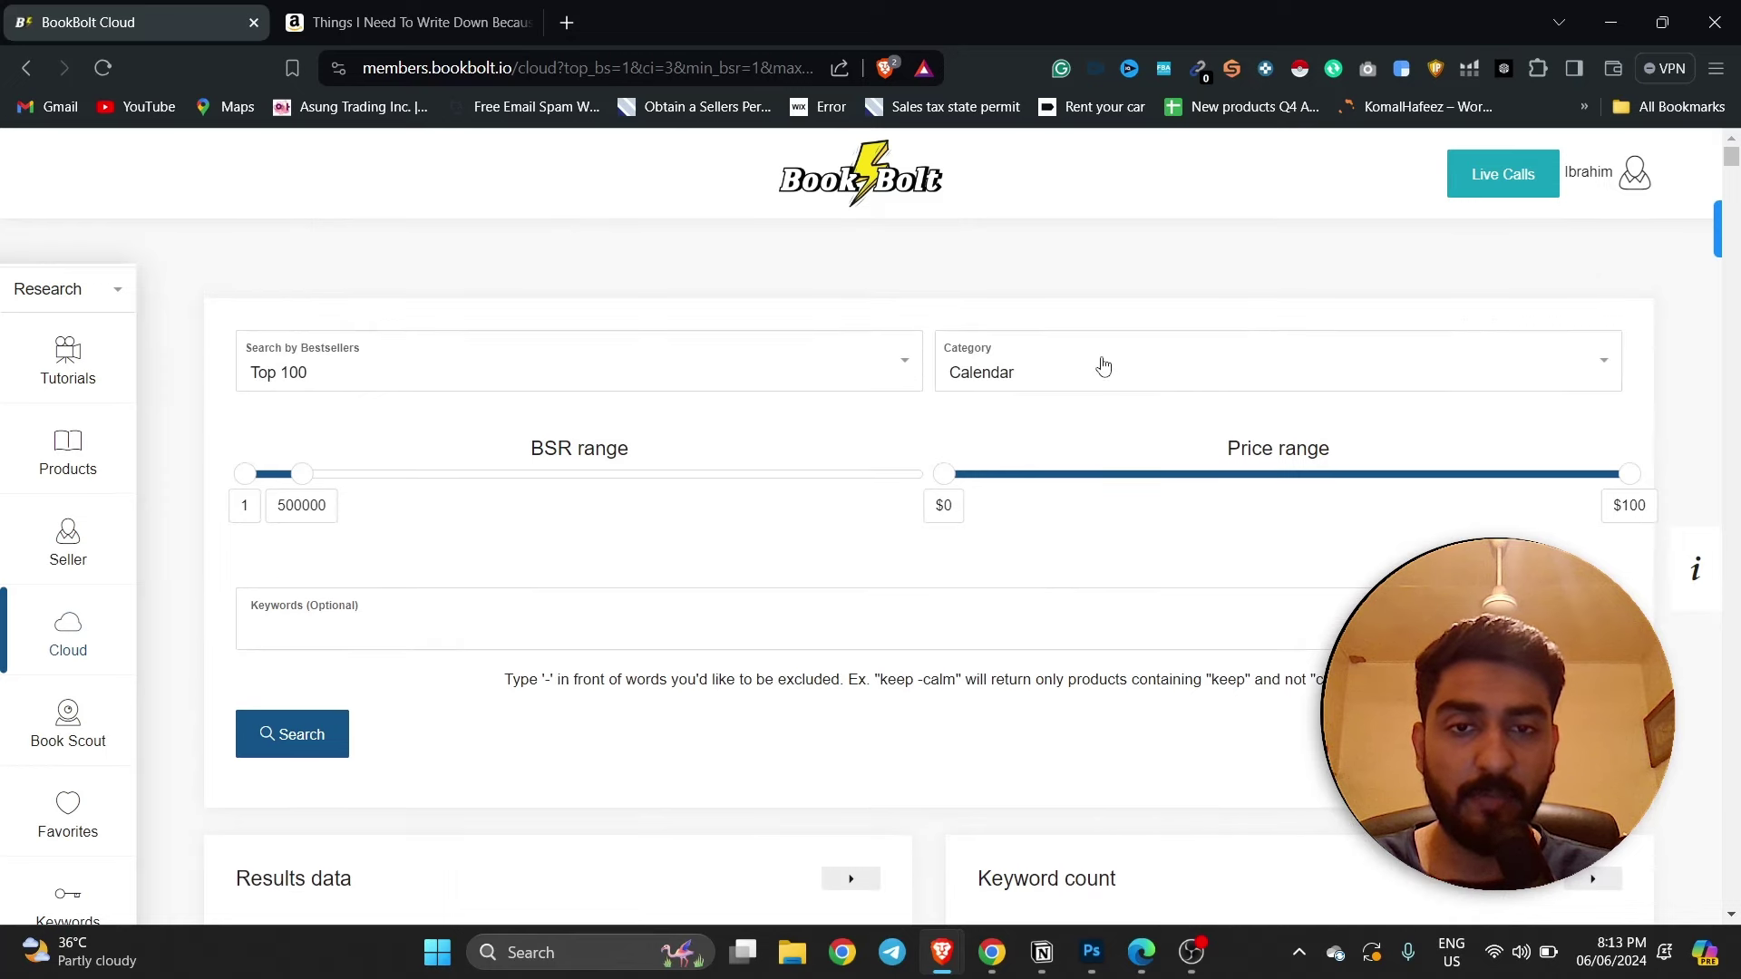
{"action": "left_click", "coordinate": [1100, 367]}
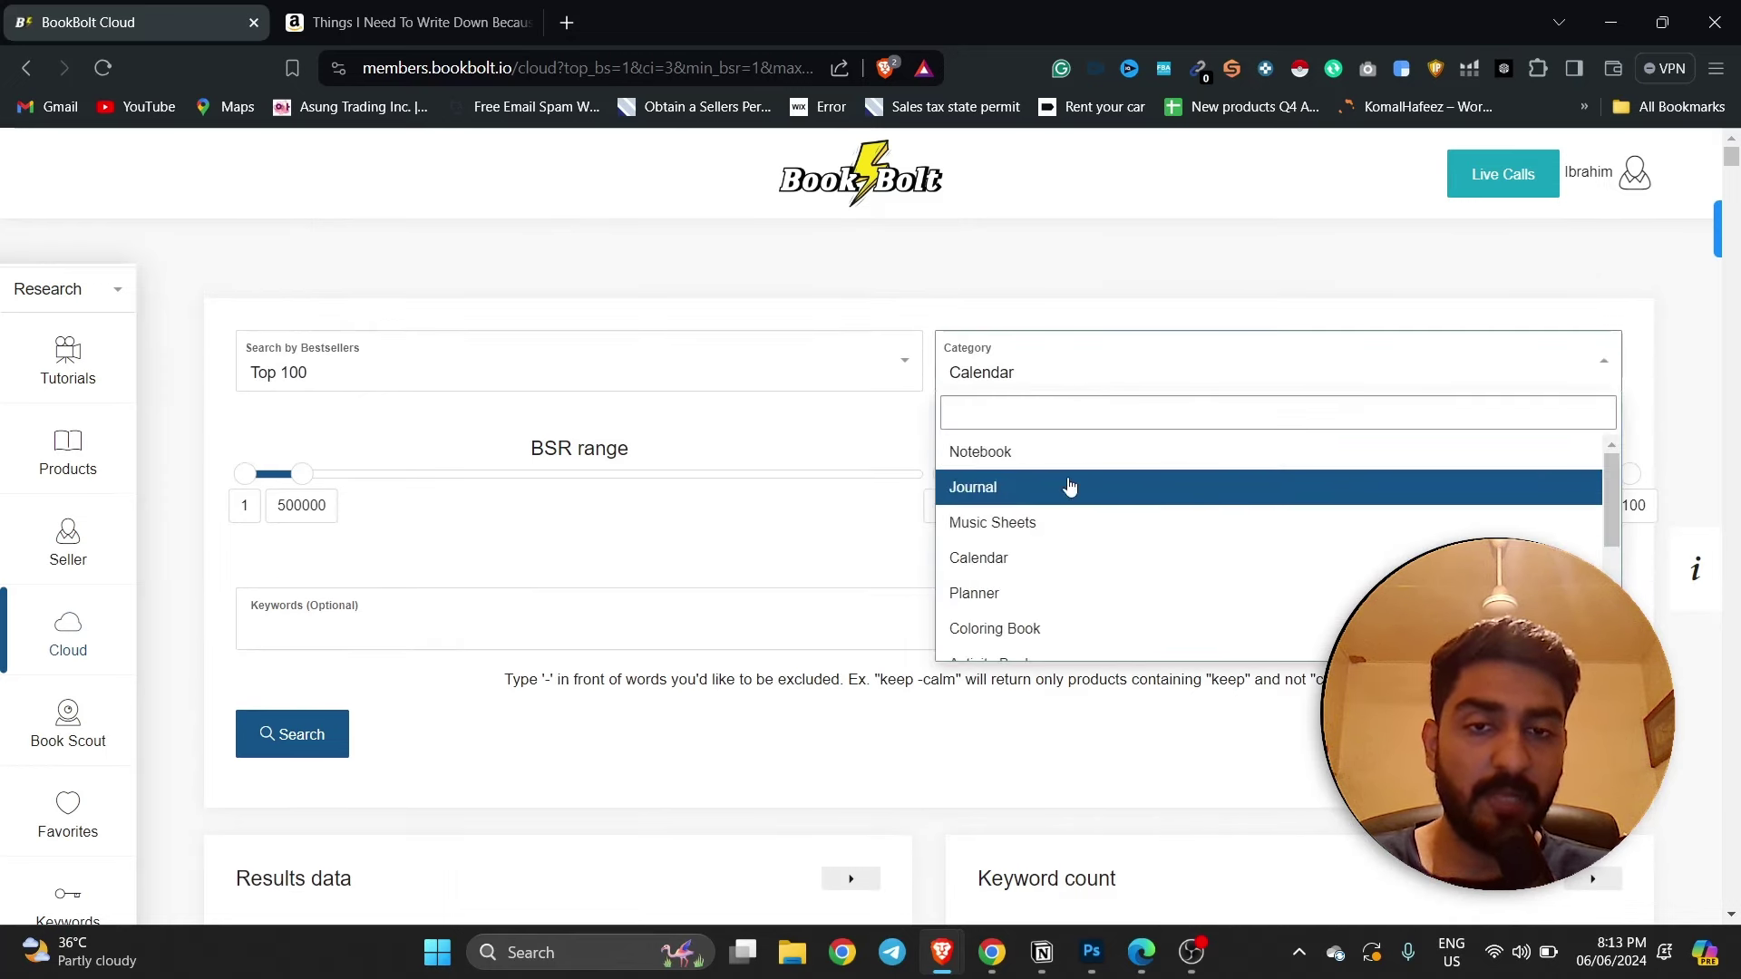
{"action": "left_click", "coordinate": [866, 564]}
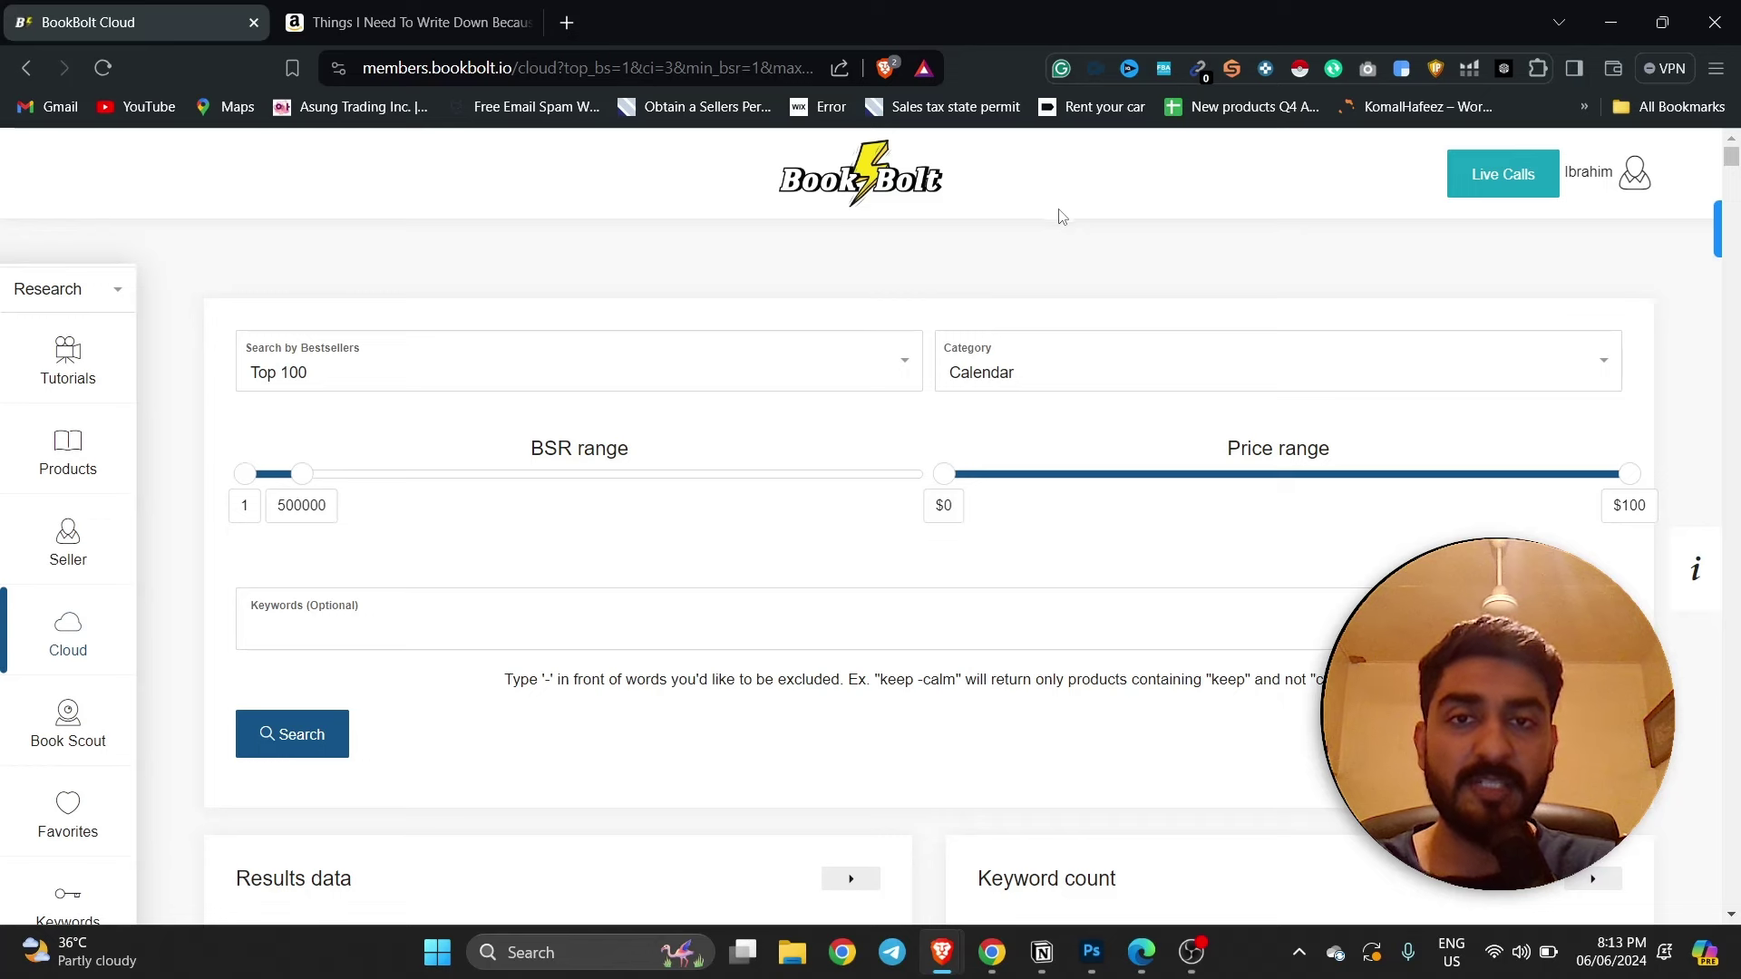
- Examine the first row of Calendar bestsellers, including their ratings, prices, BSR and estimated monthly sales
{"action": "scroll", "coordinate": [1061, 216], "scroll_direction": "down", "scroll_amount": 2}
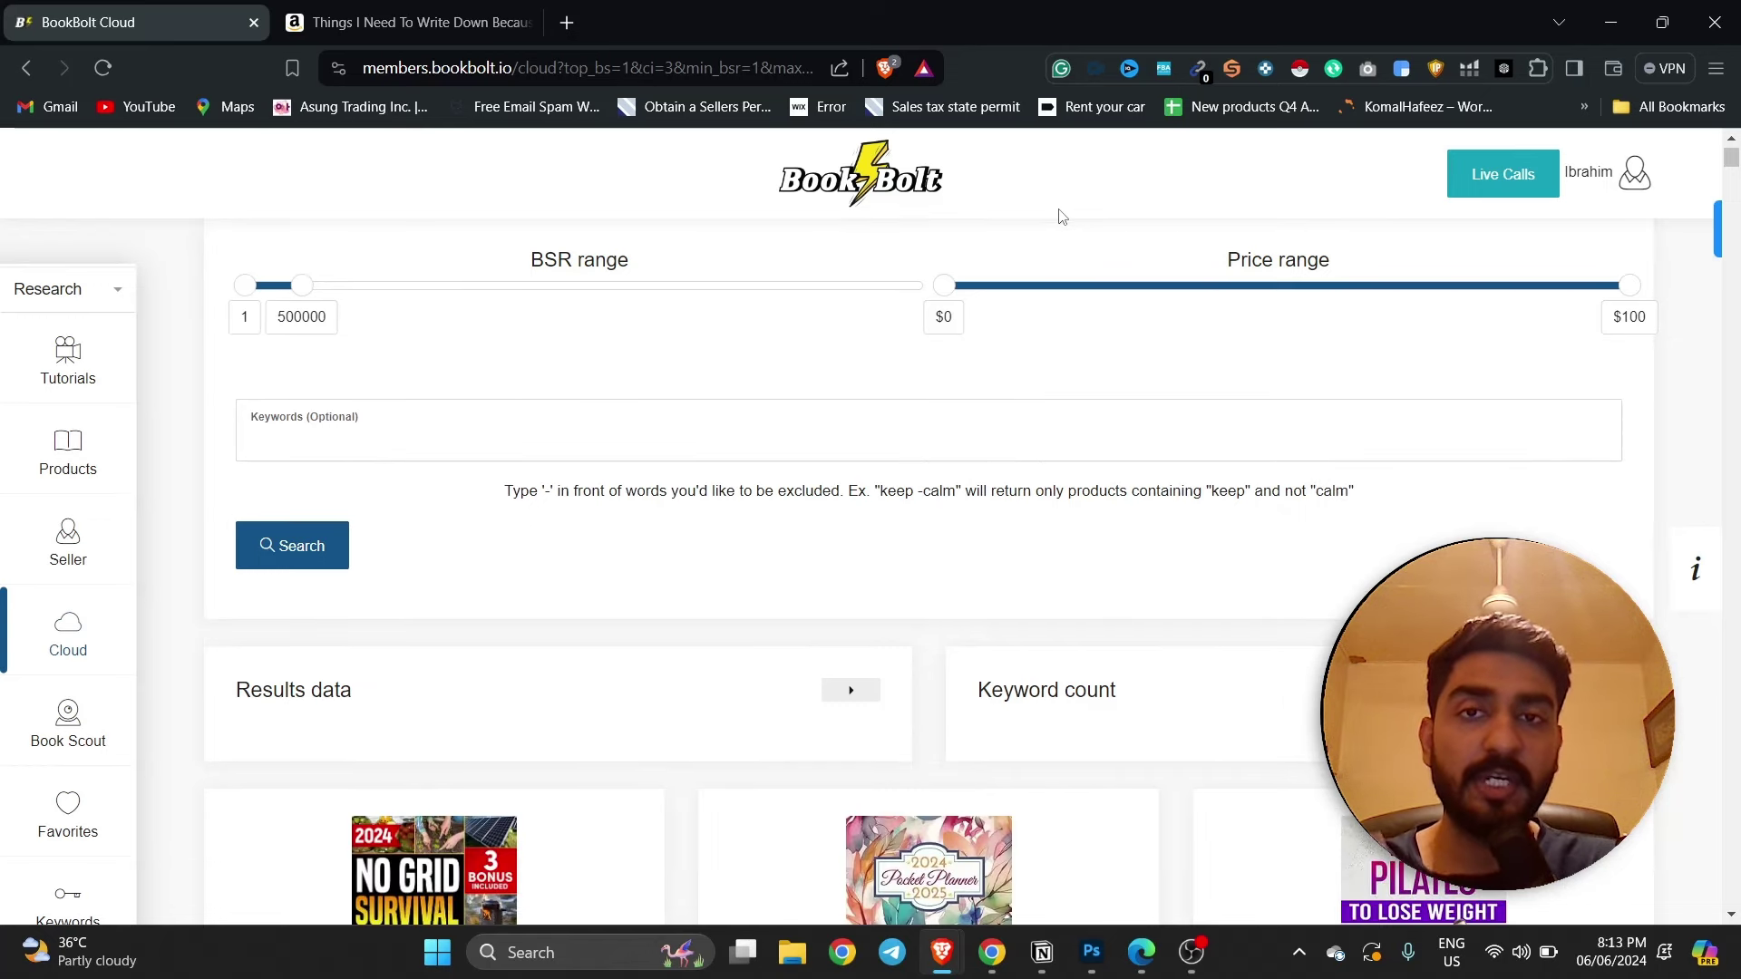
{"action": "scroll", "coordinate": [1062, 216], "scroll_direction": "down", "scroll_amount": 6}
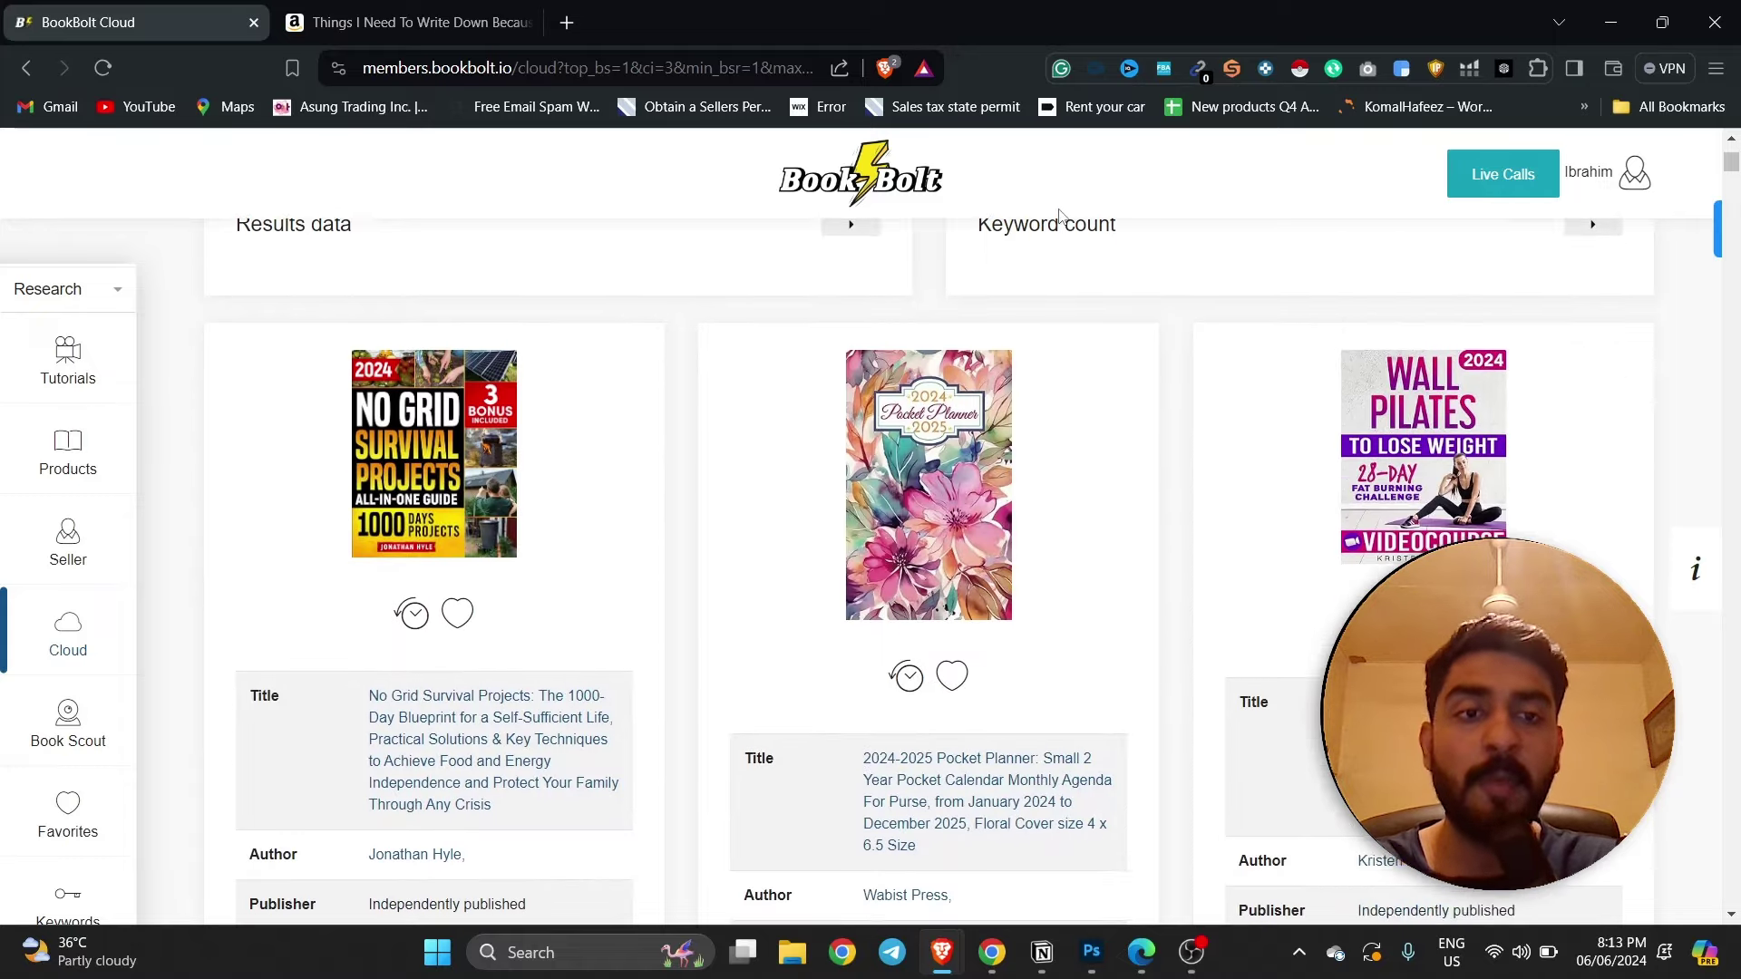
{"action": "scroll", "coordinate": [1062, 216], "scroll_direction": "down", "scroll_amount": 2}
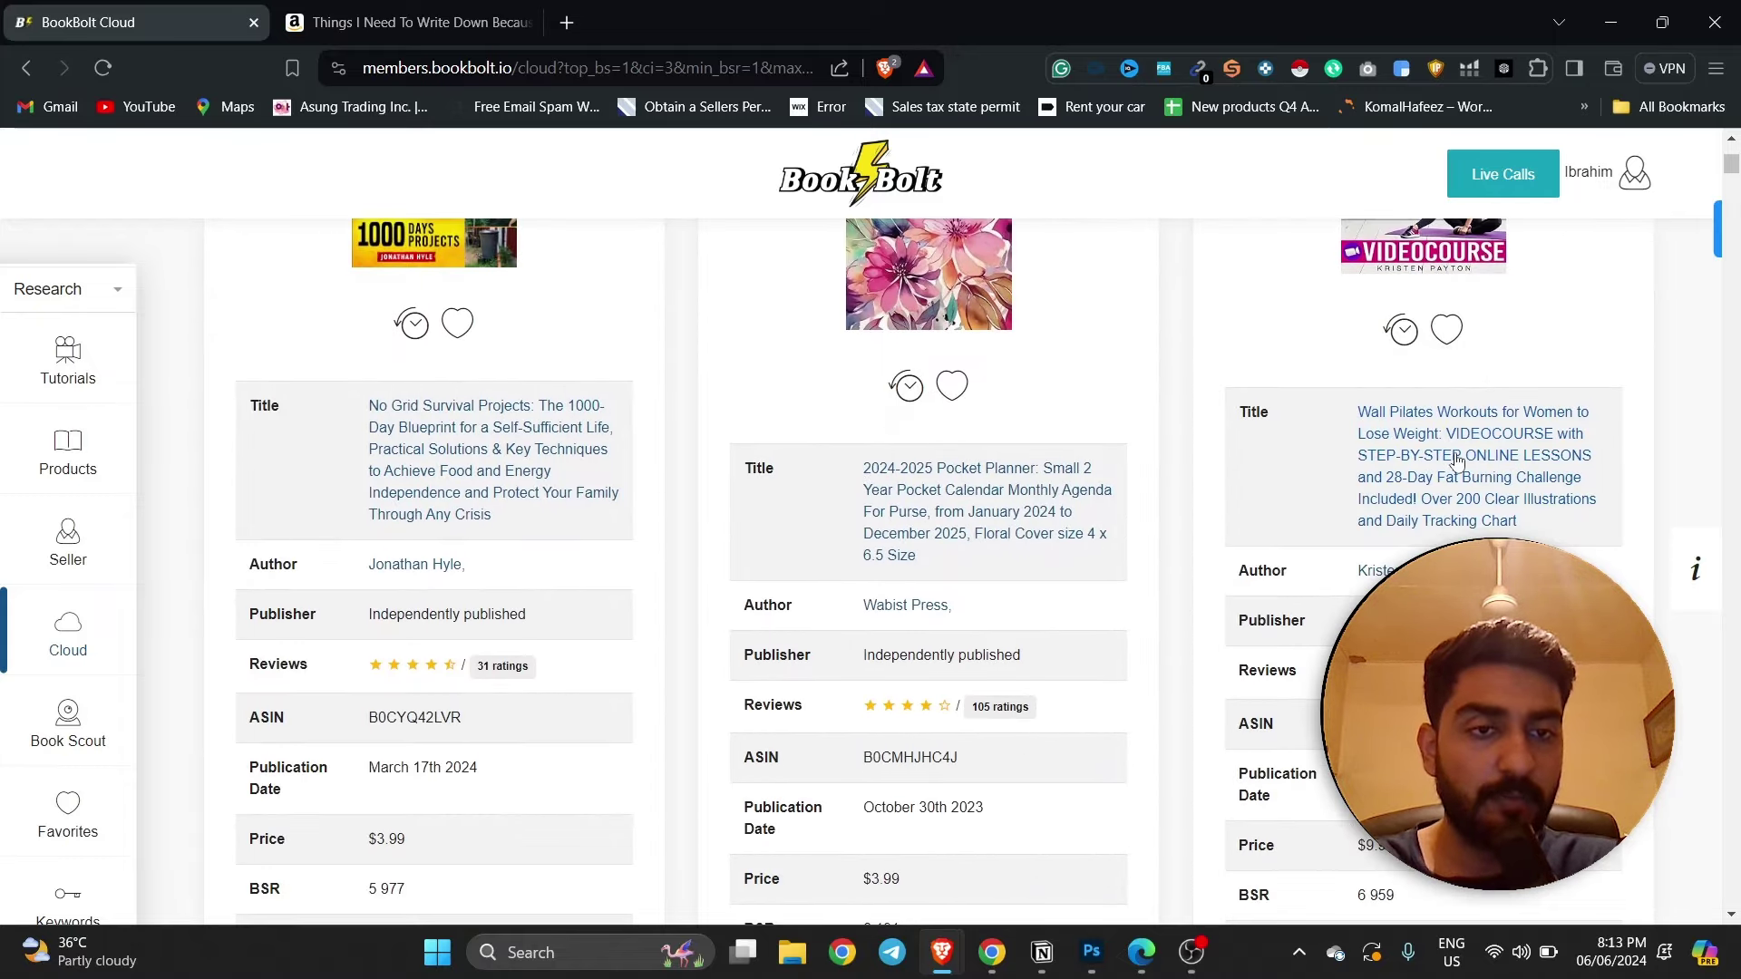
{"action": "scroll", "coordinate": [1460, 449], "scroll_direction": "down", "scroll_amount": 2}
{"action": "scroll", "coordinate": [1463, 451], "scroll_direction": "down", "scroll_amount": 2}
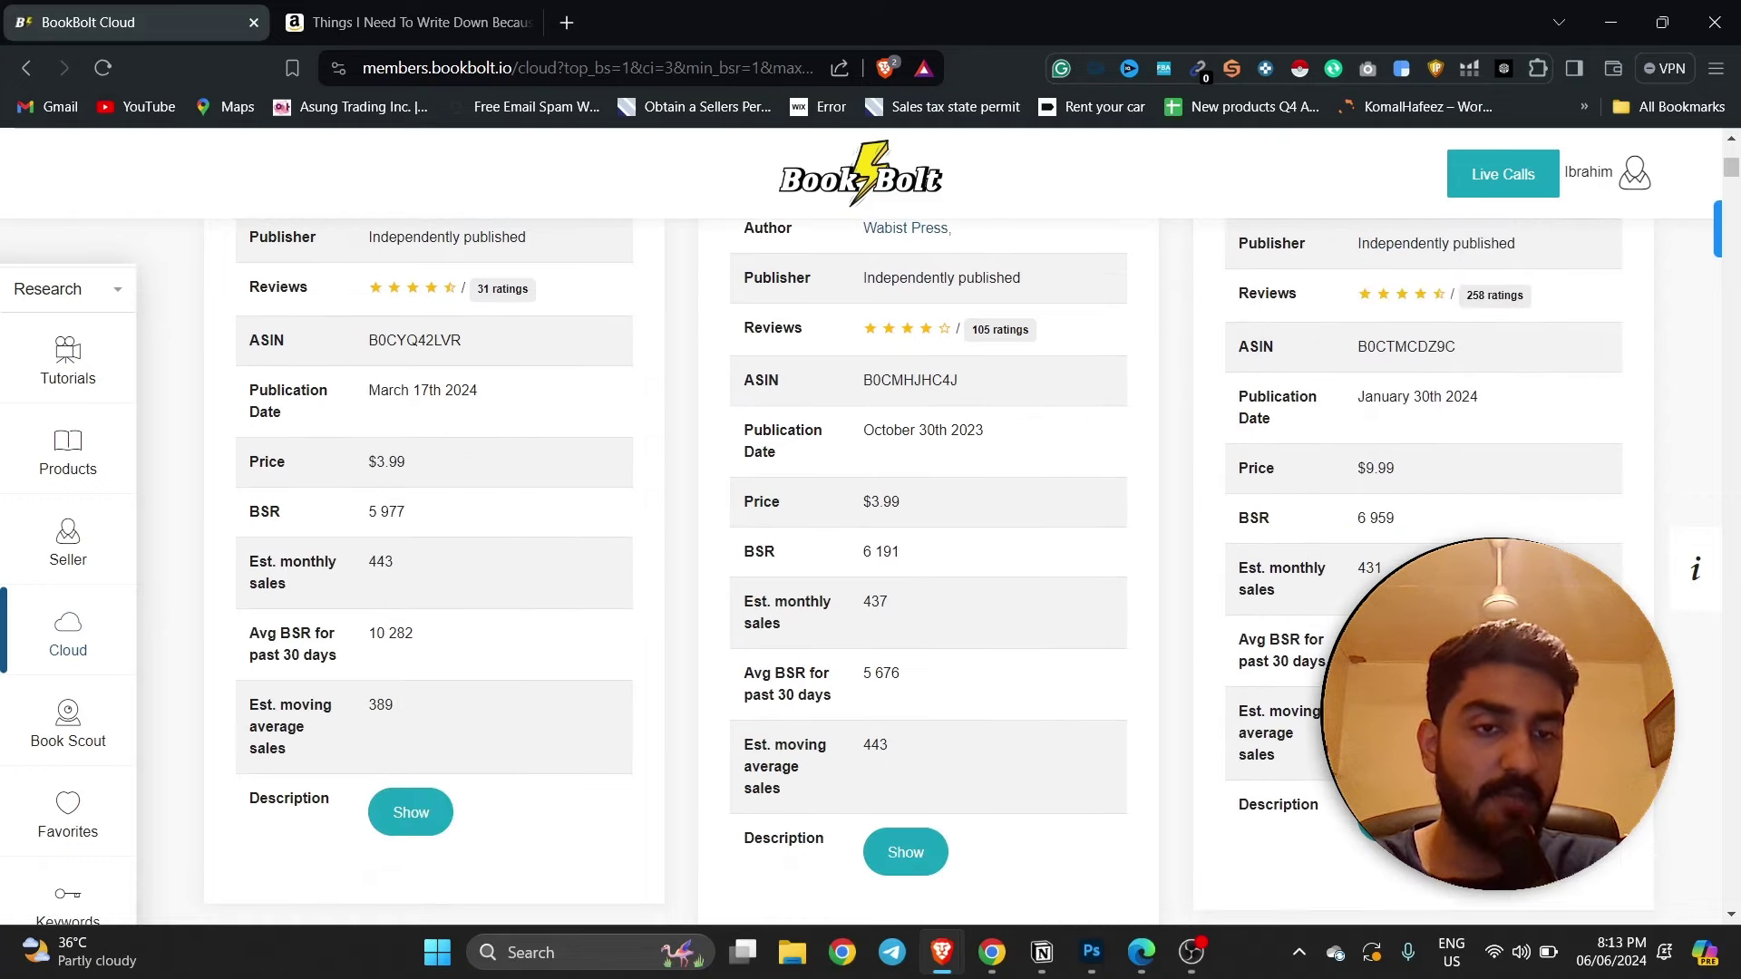
{"action": "scroll", "coordinate": [1377, 568], "scroll_direction": "down", "scroll_amount": 4}
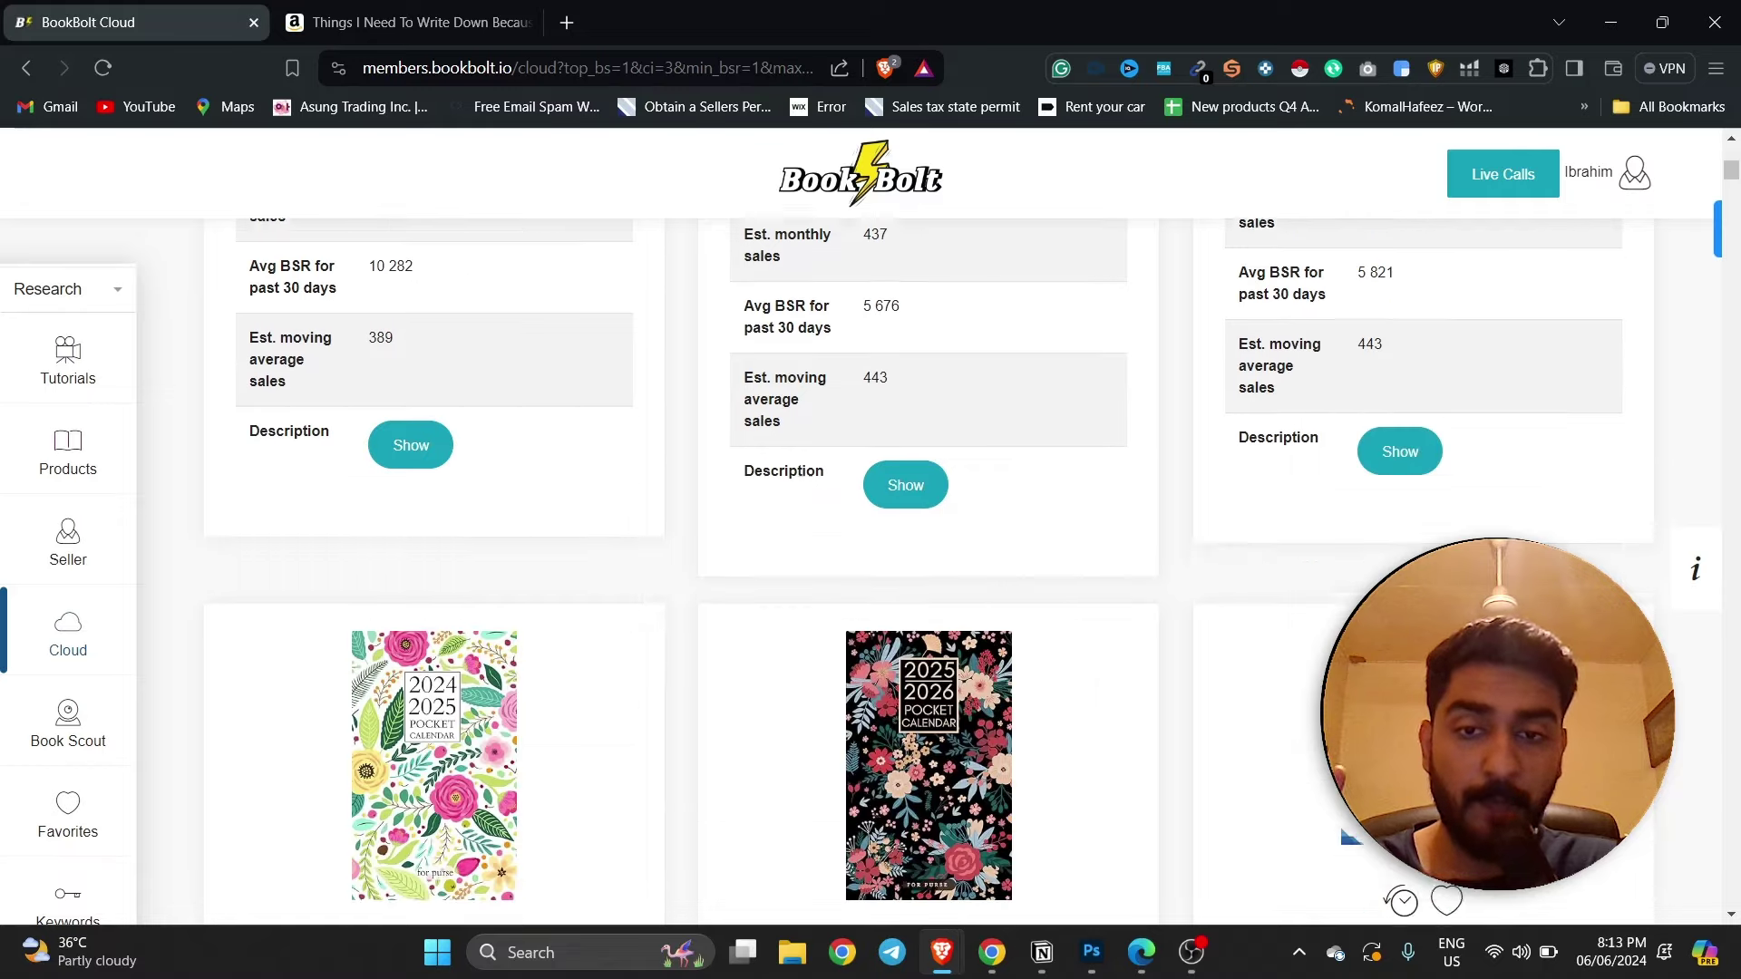
- Show the description of the Wall Pilates Workouts for Women book and read it through
{"action": "left_click", "coordinate": [1394, 443]}
{"action": "scroll", "coordinate": [1397, 467], "scroll_direction": "down", "scroll_amount": 2}
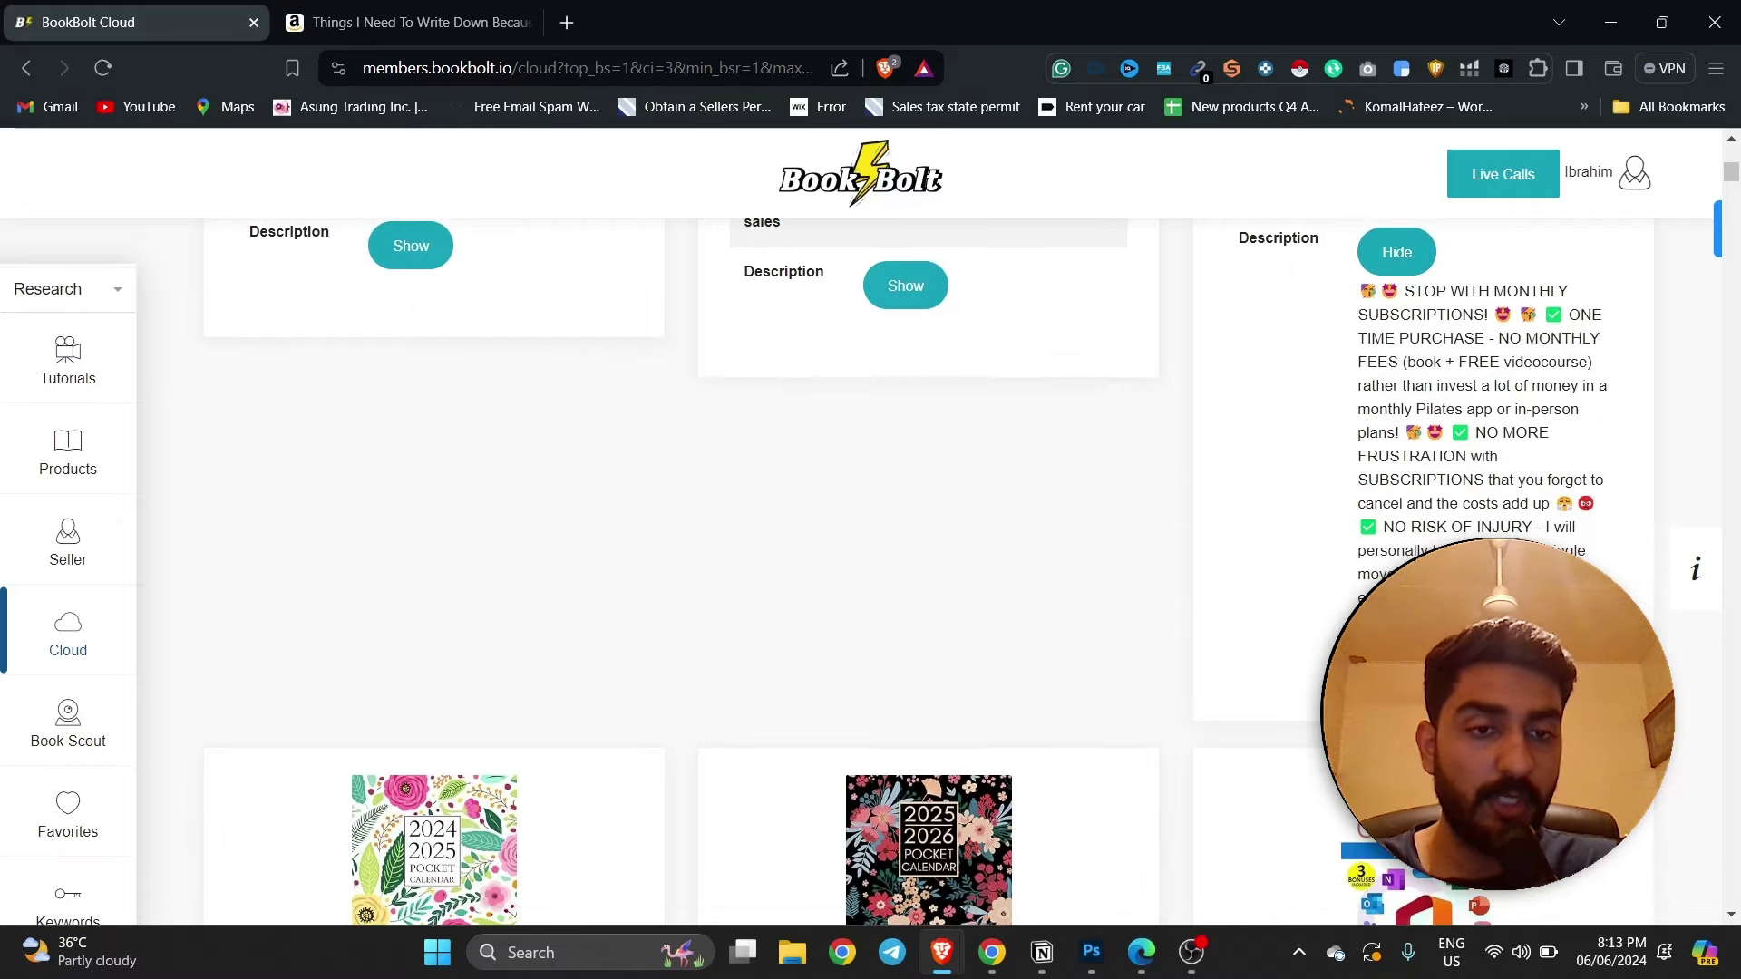
{"action": "scroll", "coordinate": [1541, 541], "scroll_direction": "down", "scroll_amount": 2}
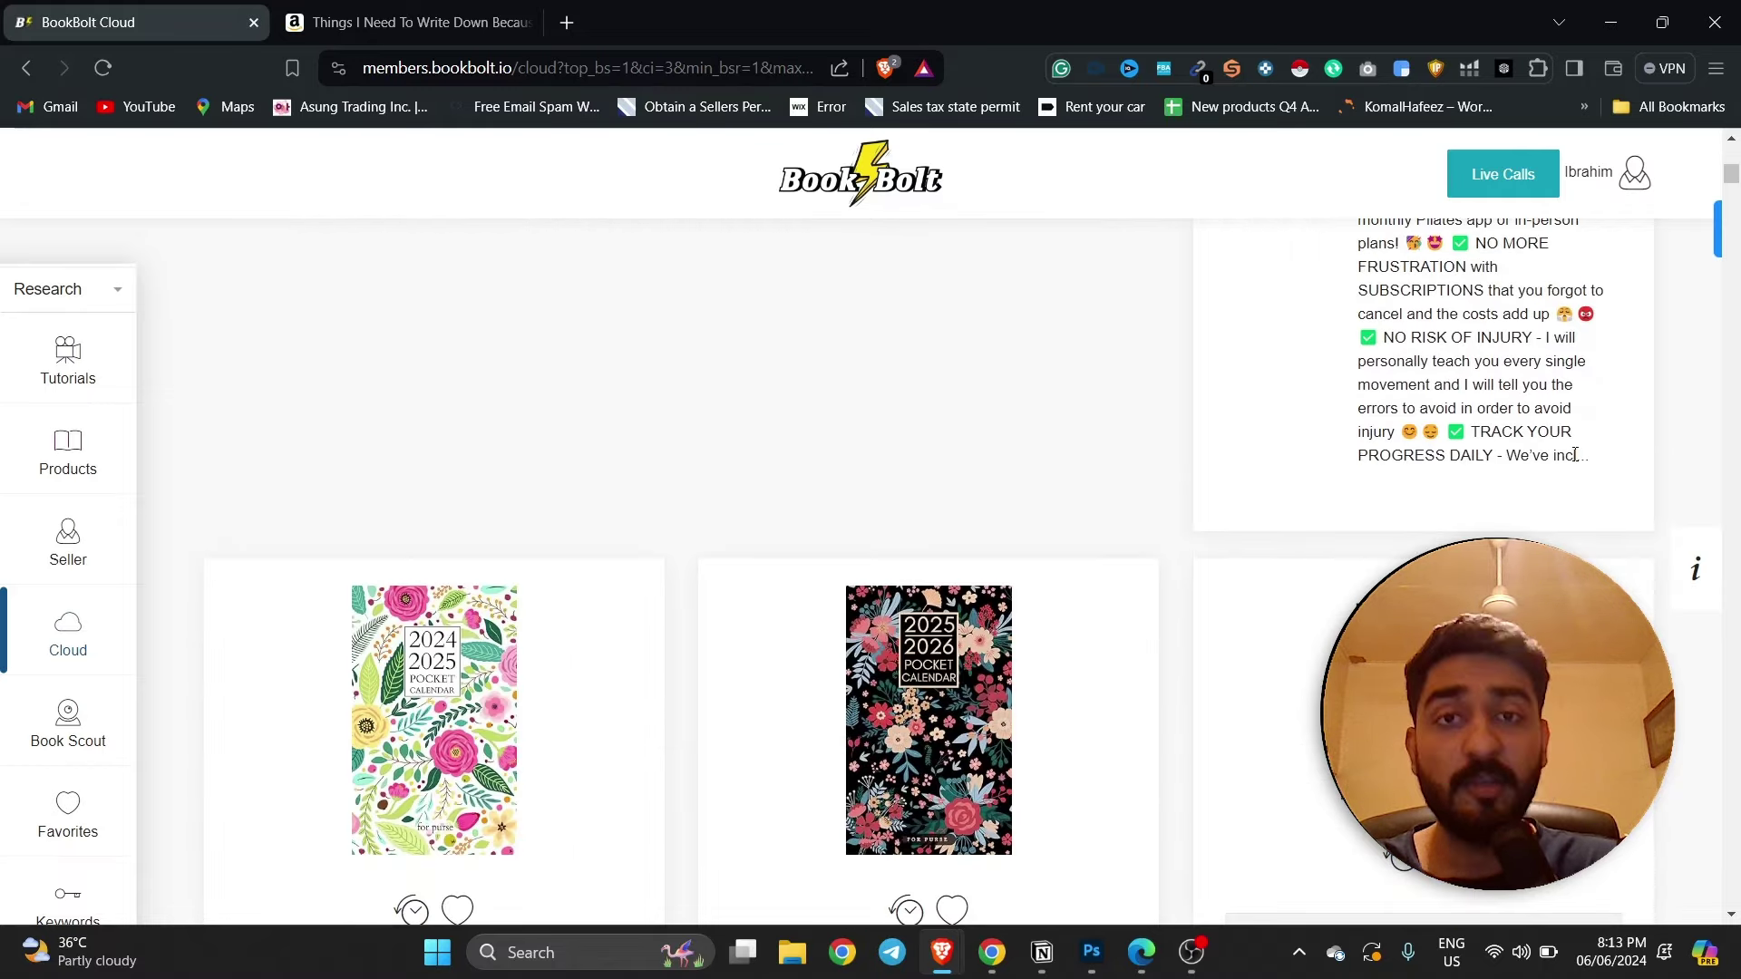
{"action": "scroll", "coordinate": [1566, 463], "scroll_direction": "up", "scroll_amount": 4}
{"action": "scroll", "coordinate": [1037, 405], "scroll_direction": "down", "scroll_amount": 6}
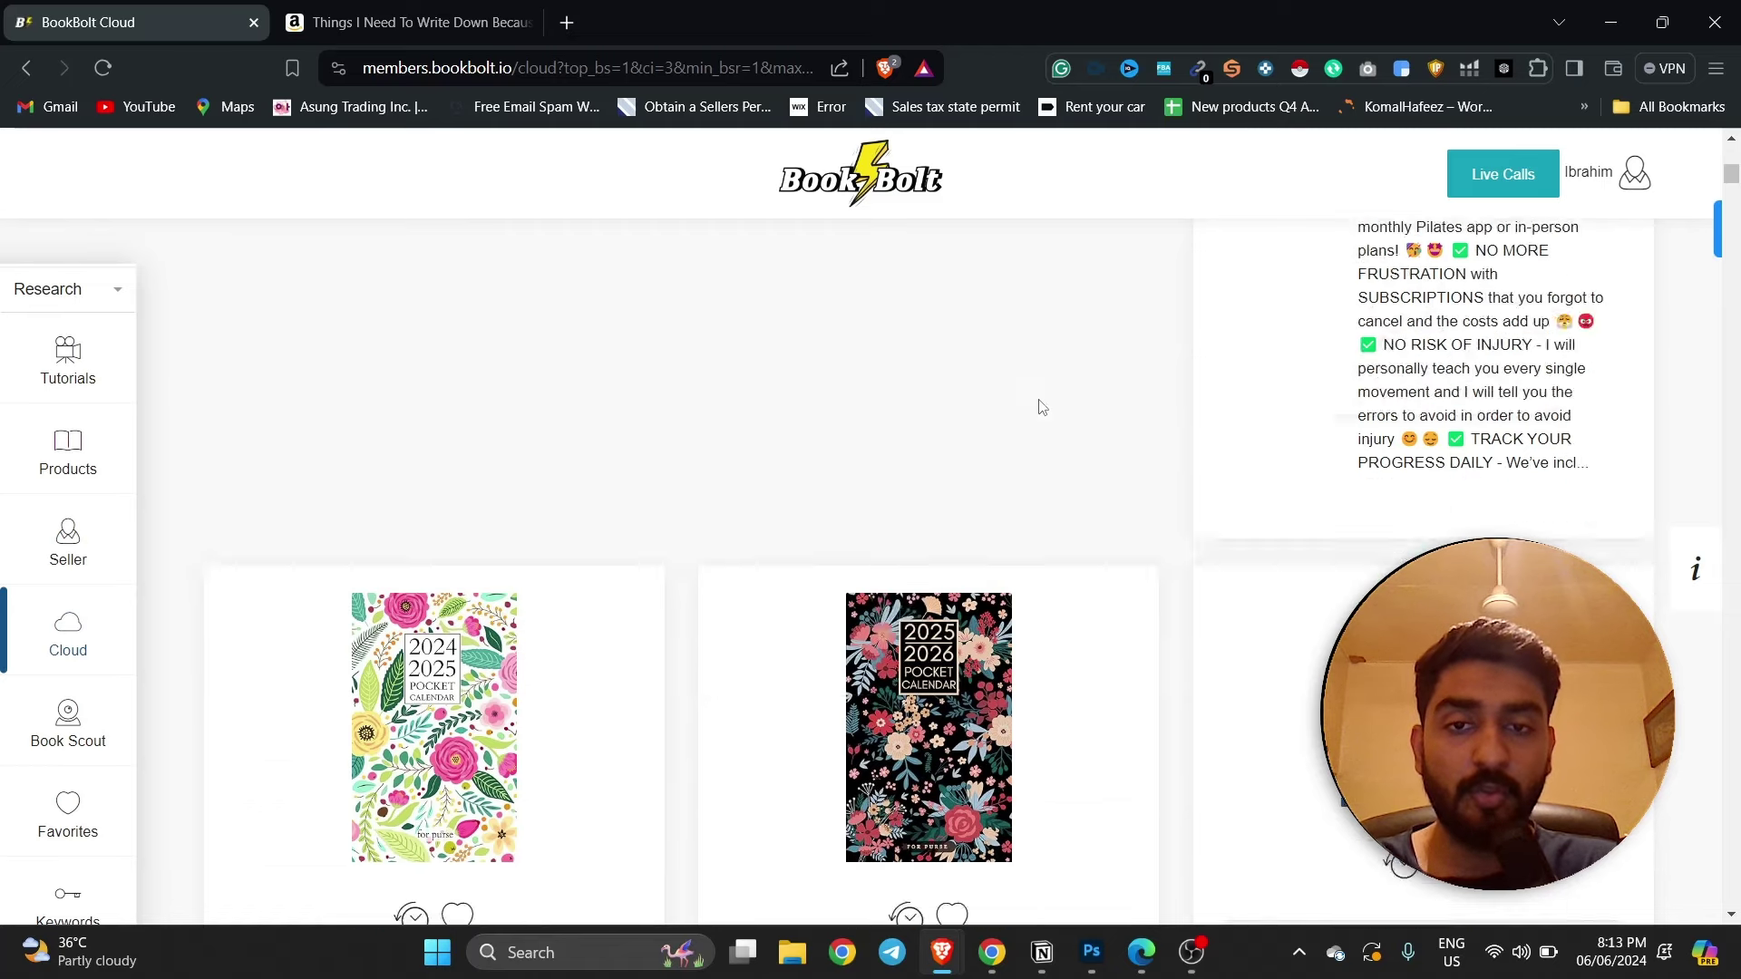
- Open the Amazon listing of the Pocket Calendar 2025-2026 for Purse from the second row of results
{"action": "scroll", "coordinate": [962, 514], "scroll_direction": "down", "scroll_amount": 7}
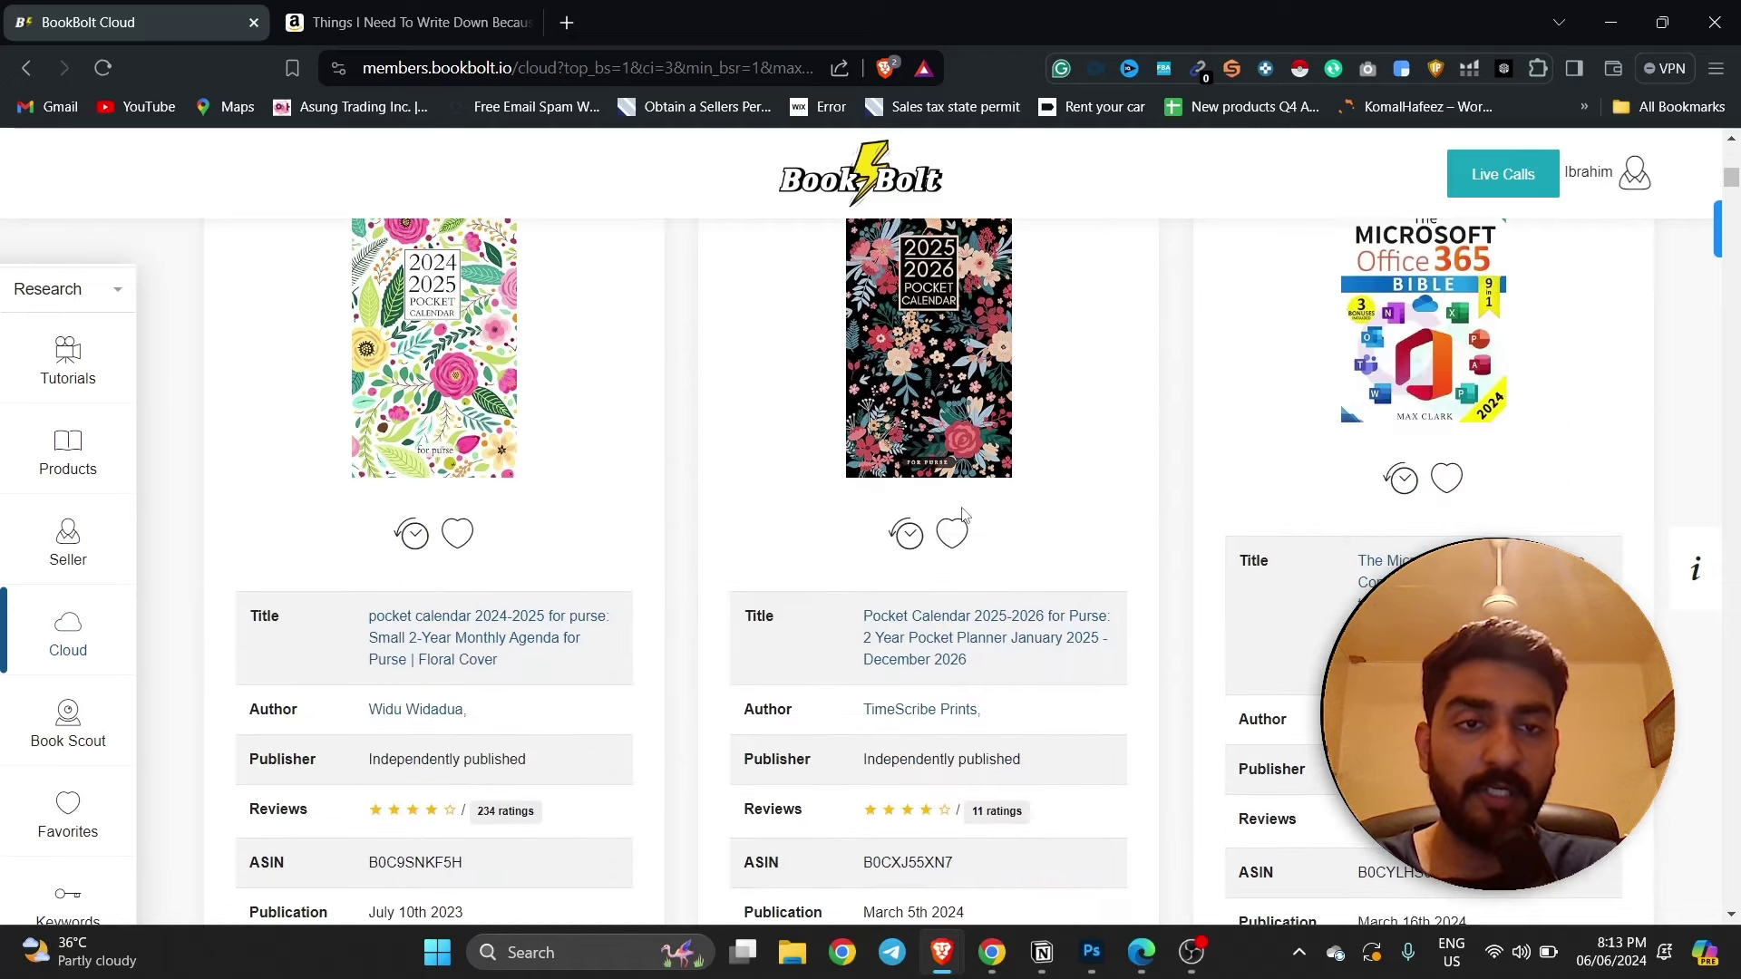
{"action": "scroll", "coordinate": [956, 503], "scroll_direction": "up", "scroll_amount": 3}
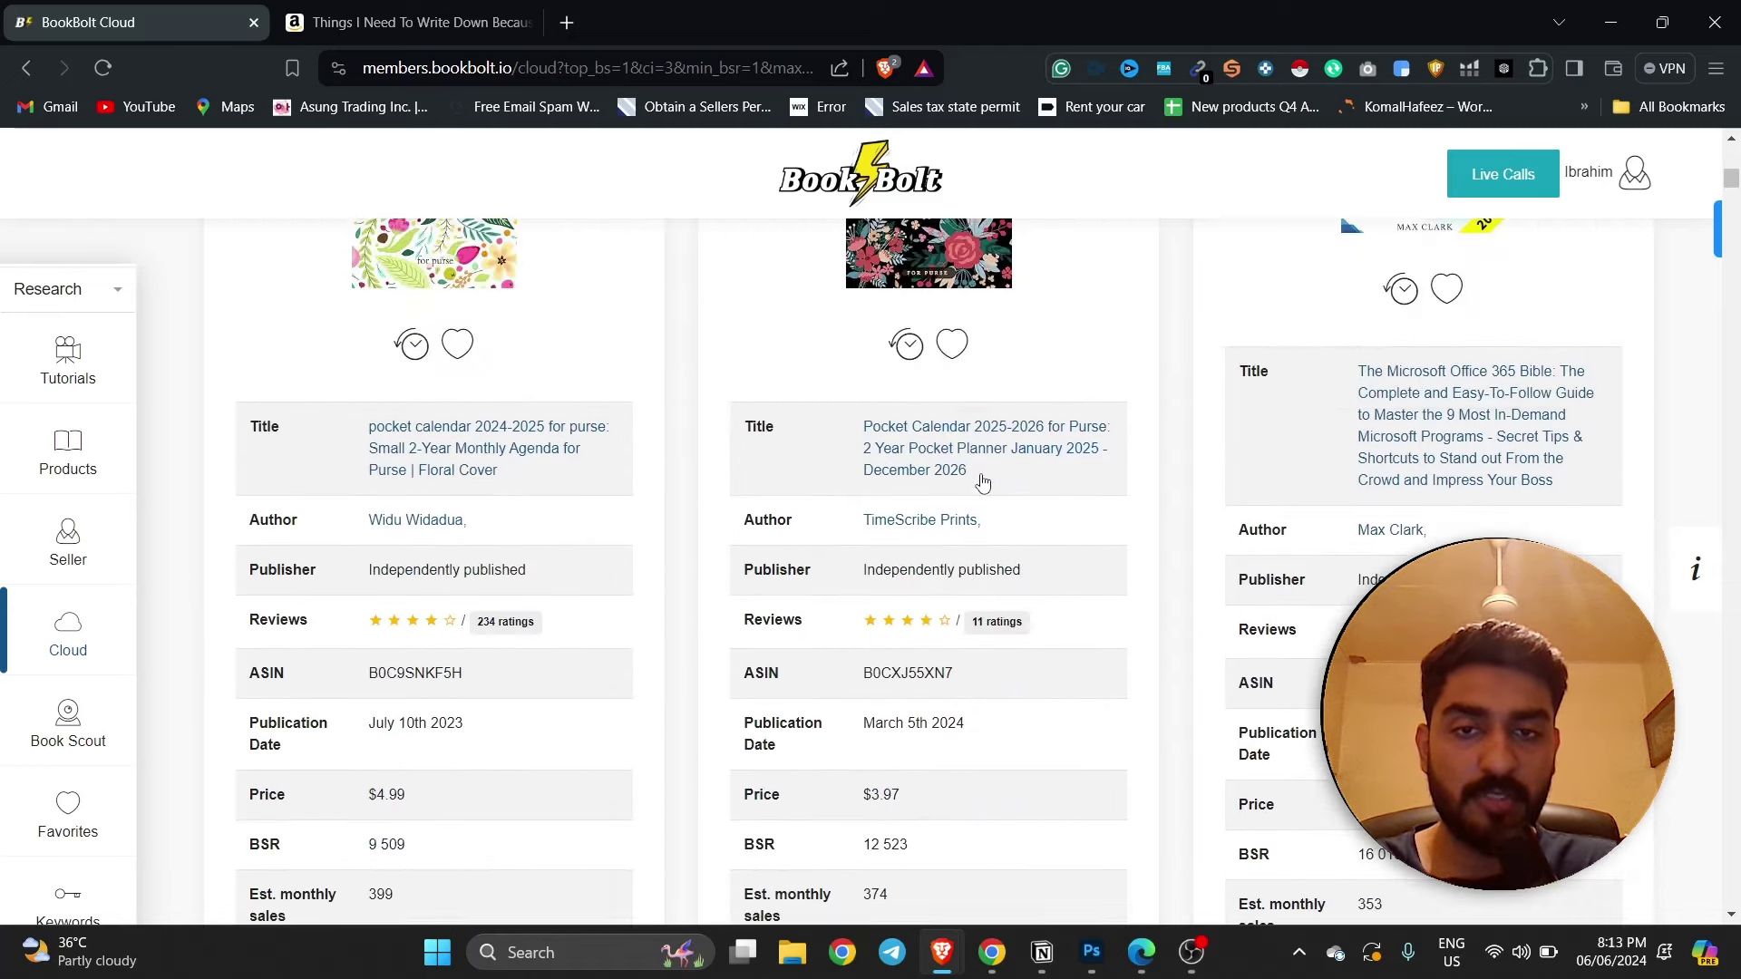
{"action": "left_click", "coordinate": [942, 460]}
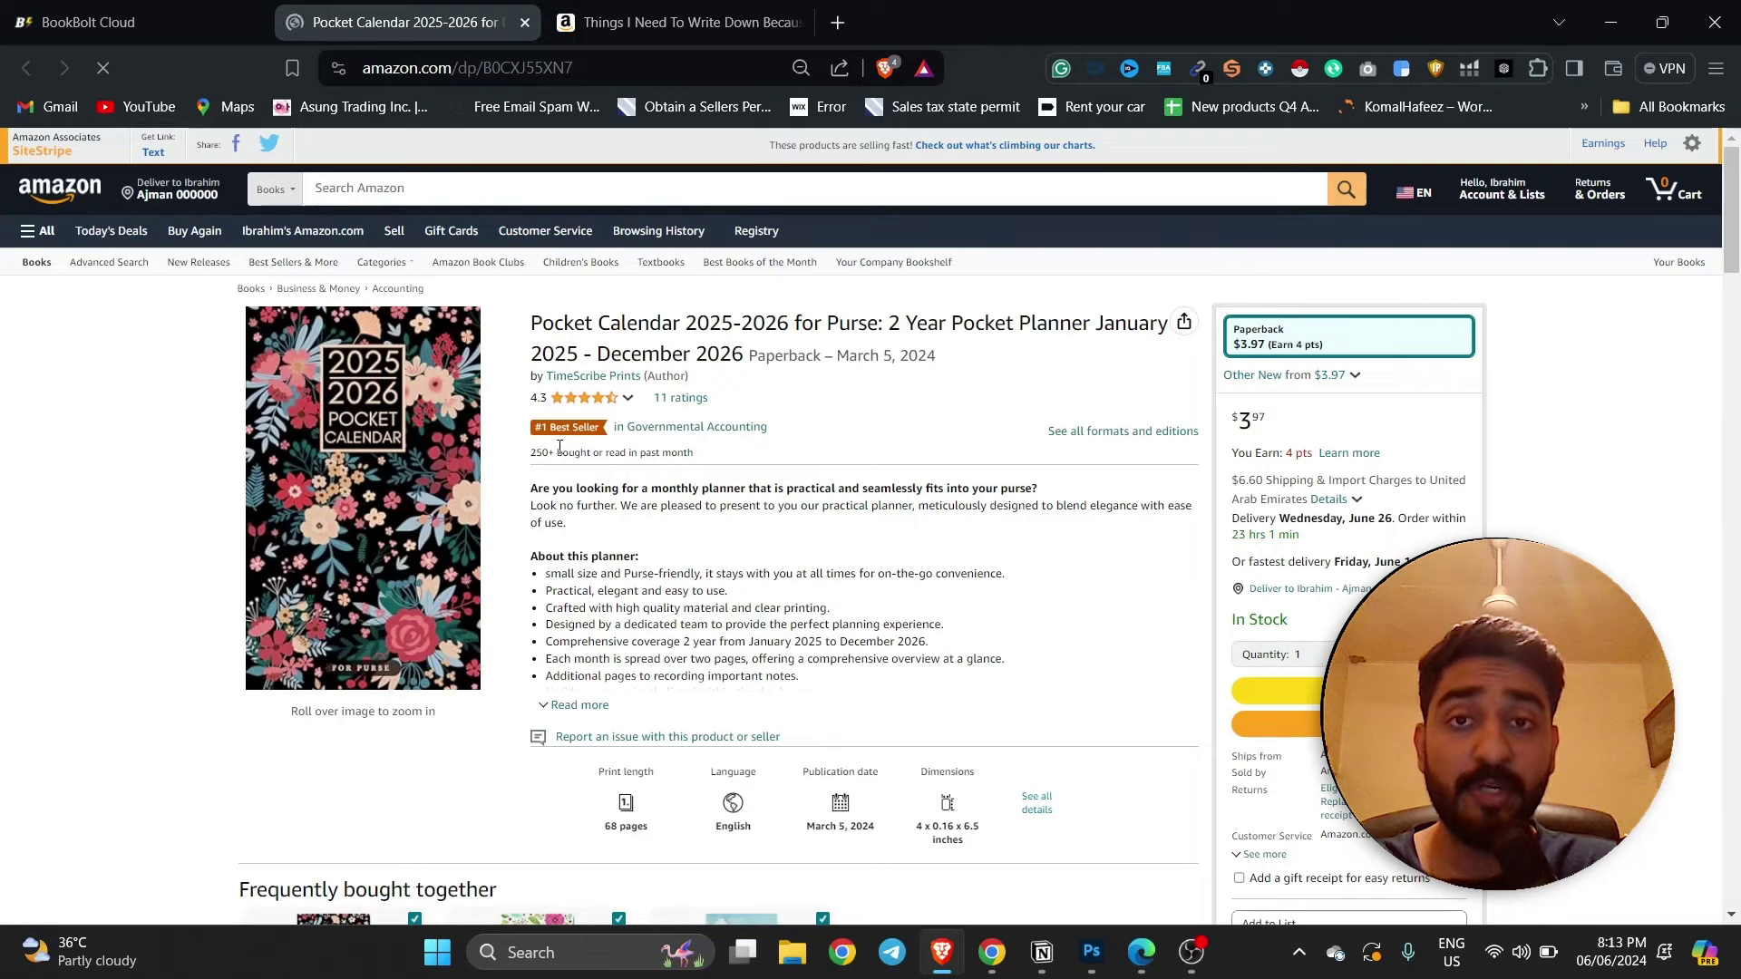
- Open the Windows Calculator and place it beside the pocket calendar's product details
{"action": "key", "text": "super"}
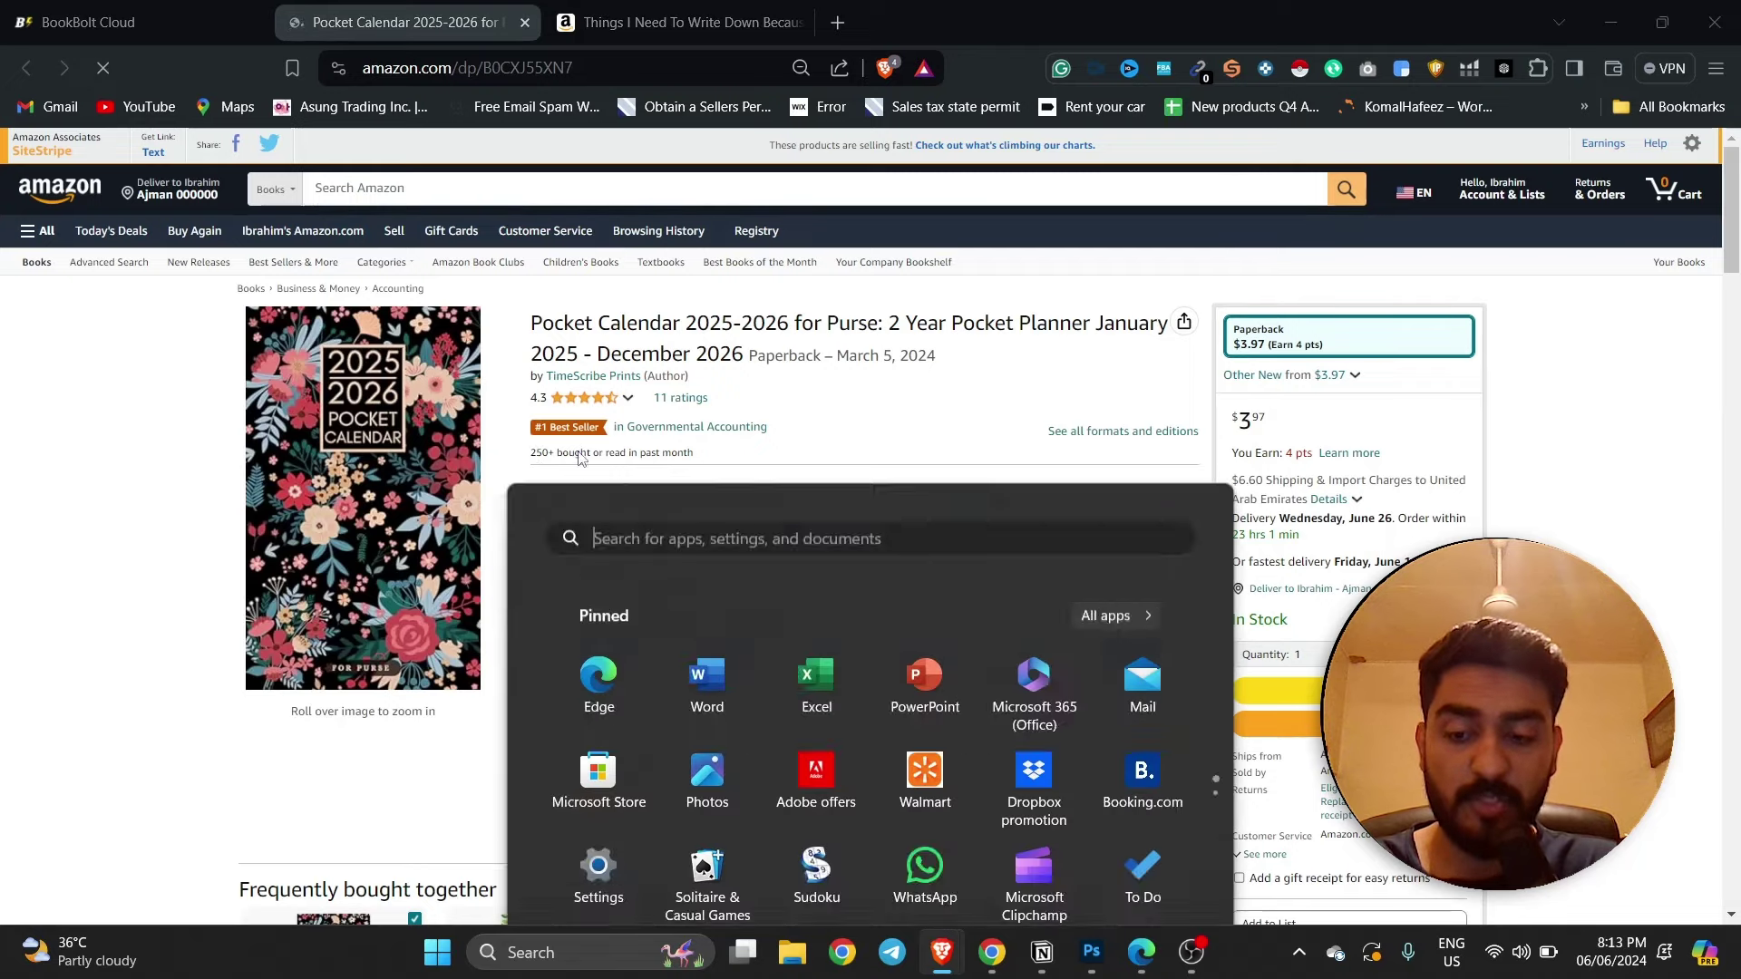
{"action": "type", "text": "calculator"}
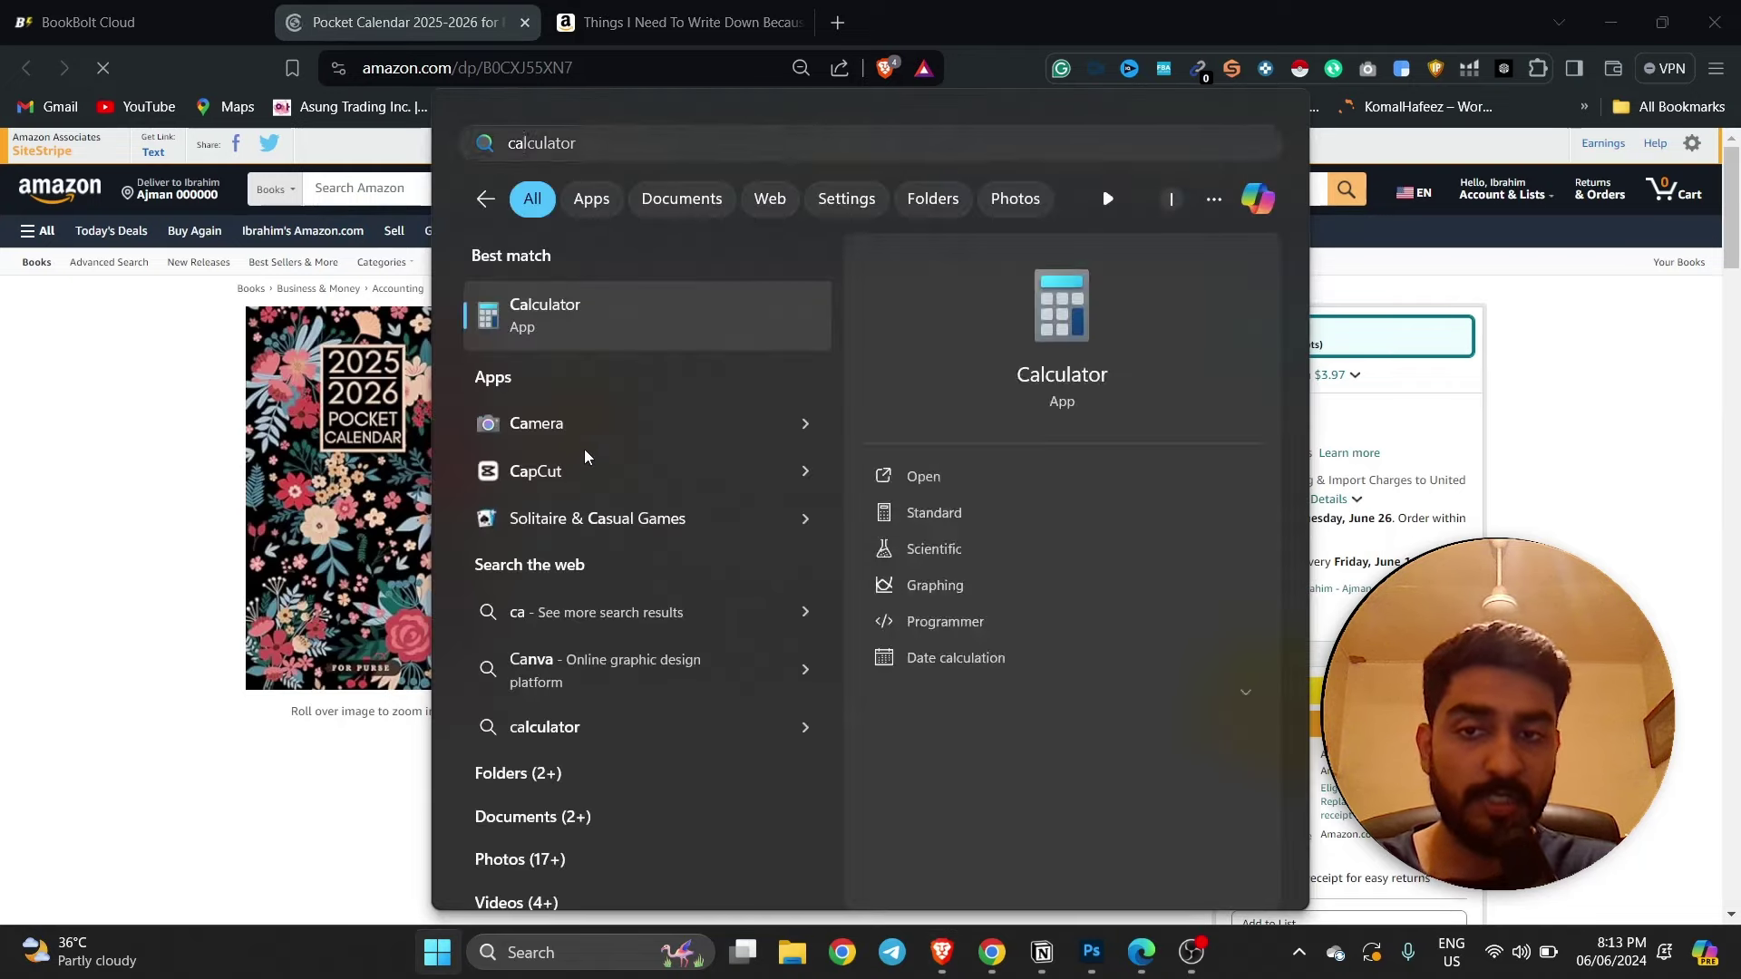
{"action": "key", "text": "Return"}
{"action": "left_click_drag", "start_coordinate": [319, 312], "coordinate": [1260, 300]}
- Calculate the book's monthly revenue as 250 × 3.97 and close the Calculator
{"action": "type", "text": "250*"}
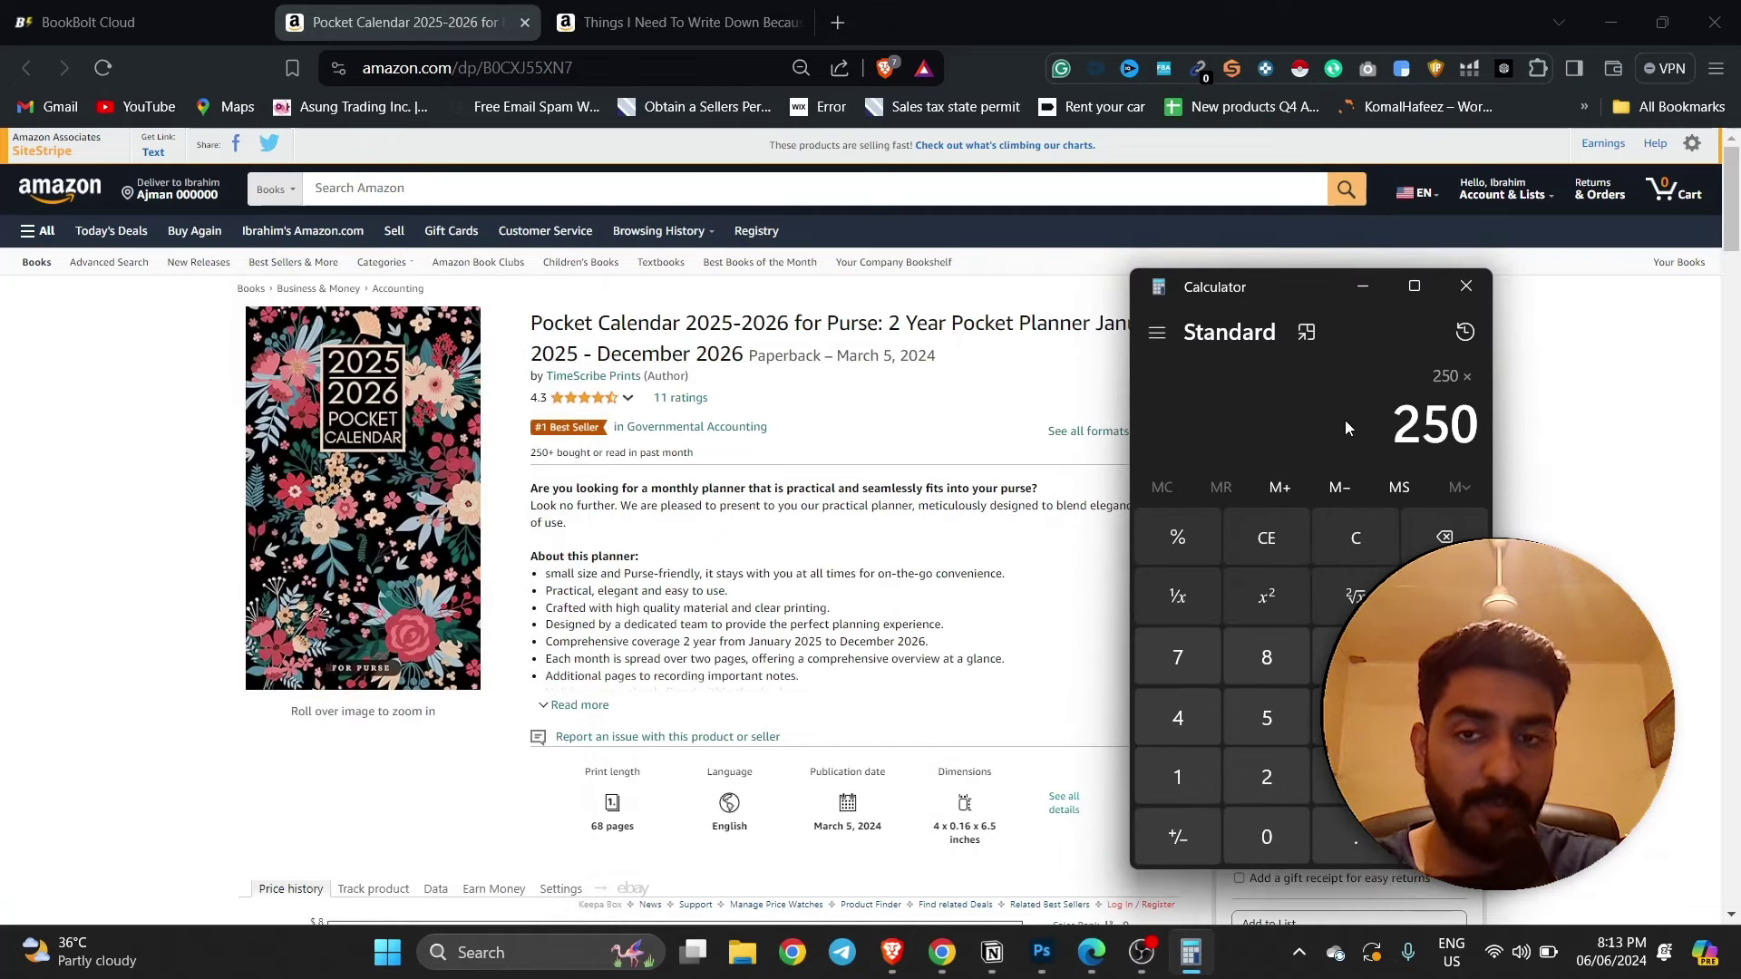
{"action": "left_click_drag", "start_coordinate": [1228, 290], "coordinate": [871, 290]}
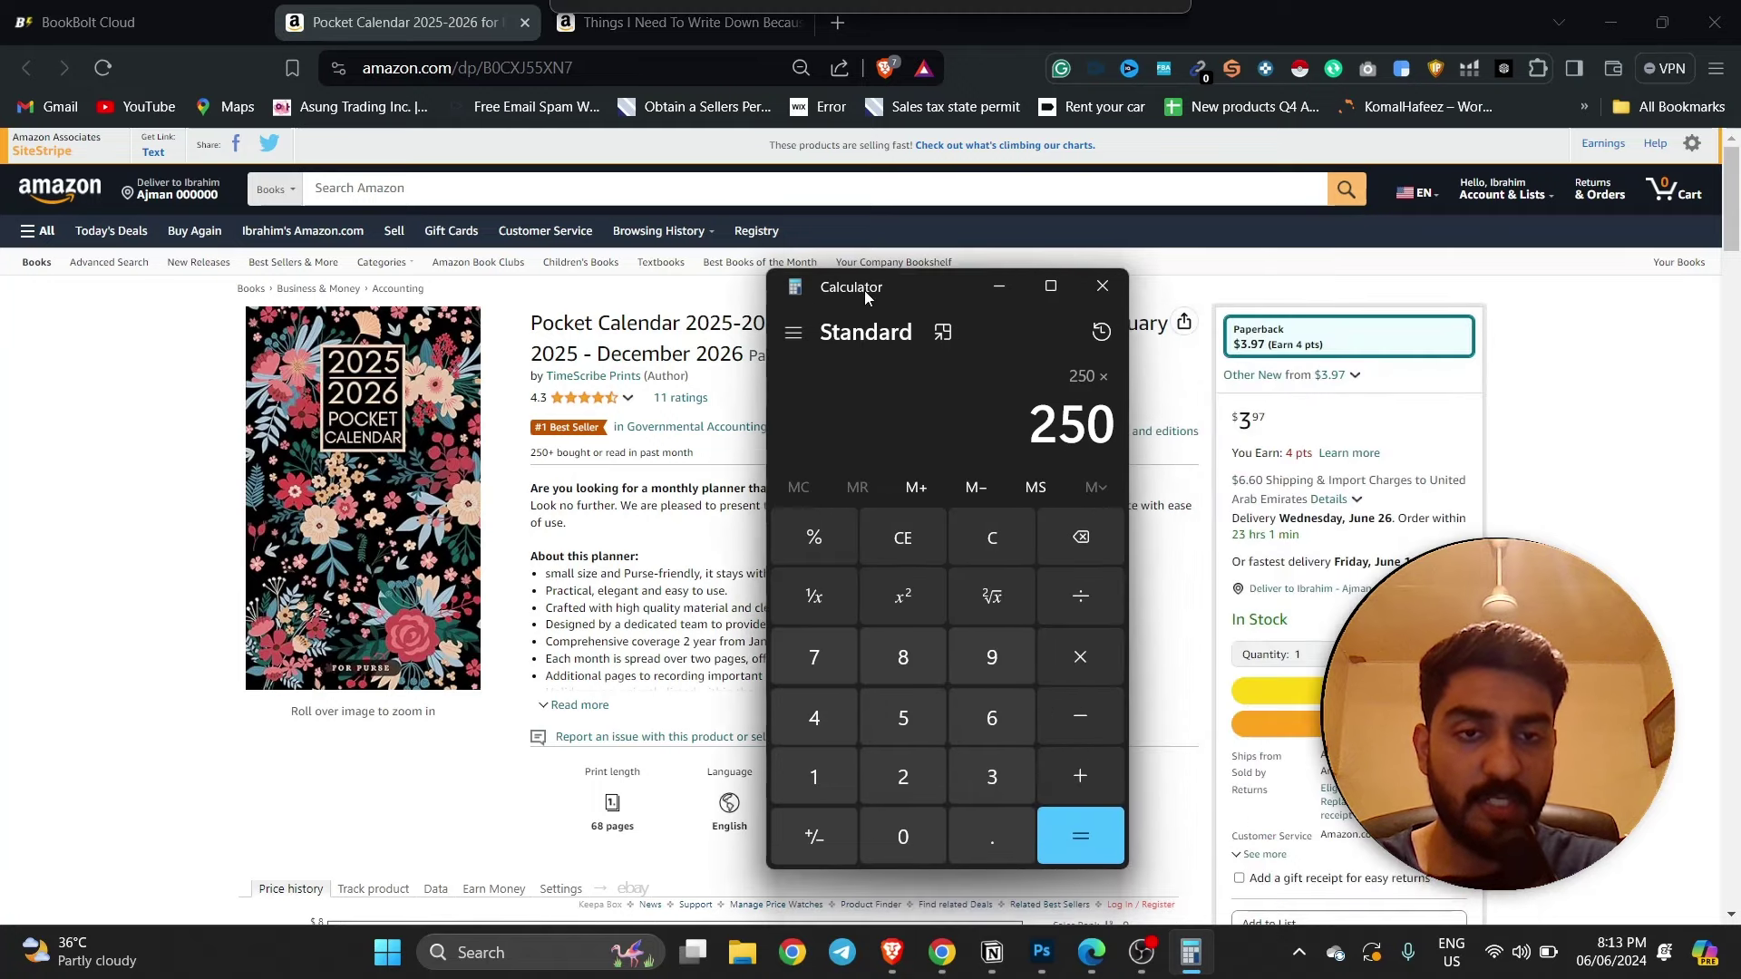
{"action": "type", "text": "3.697"}
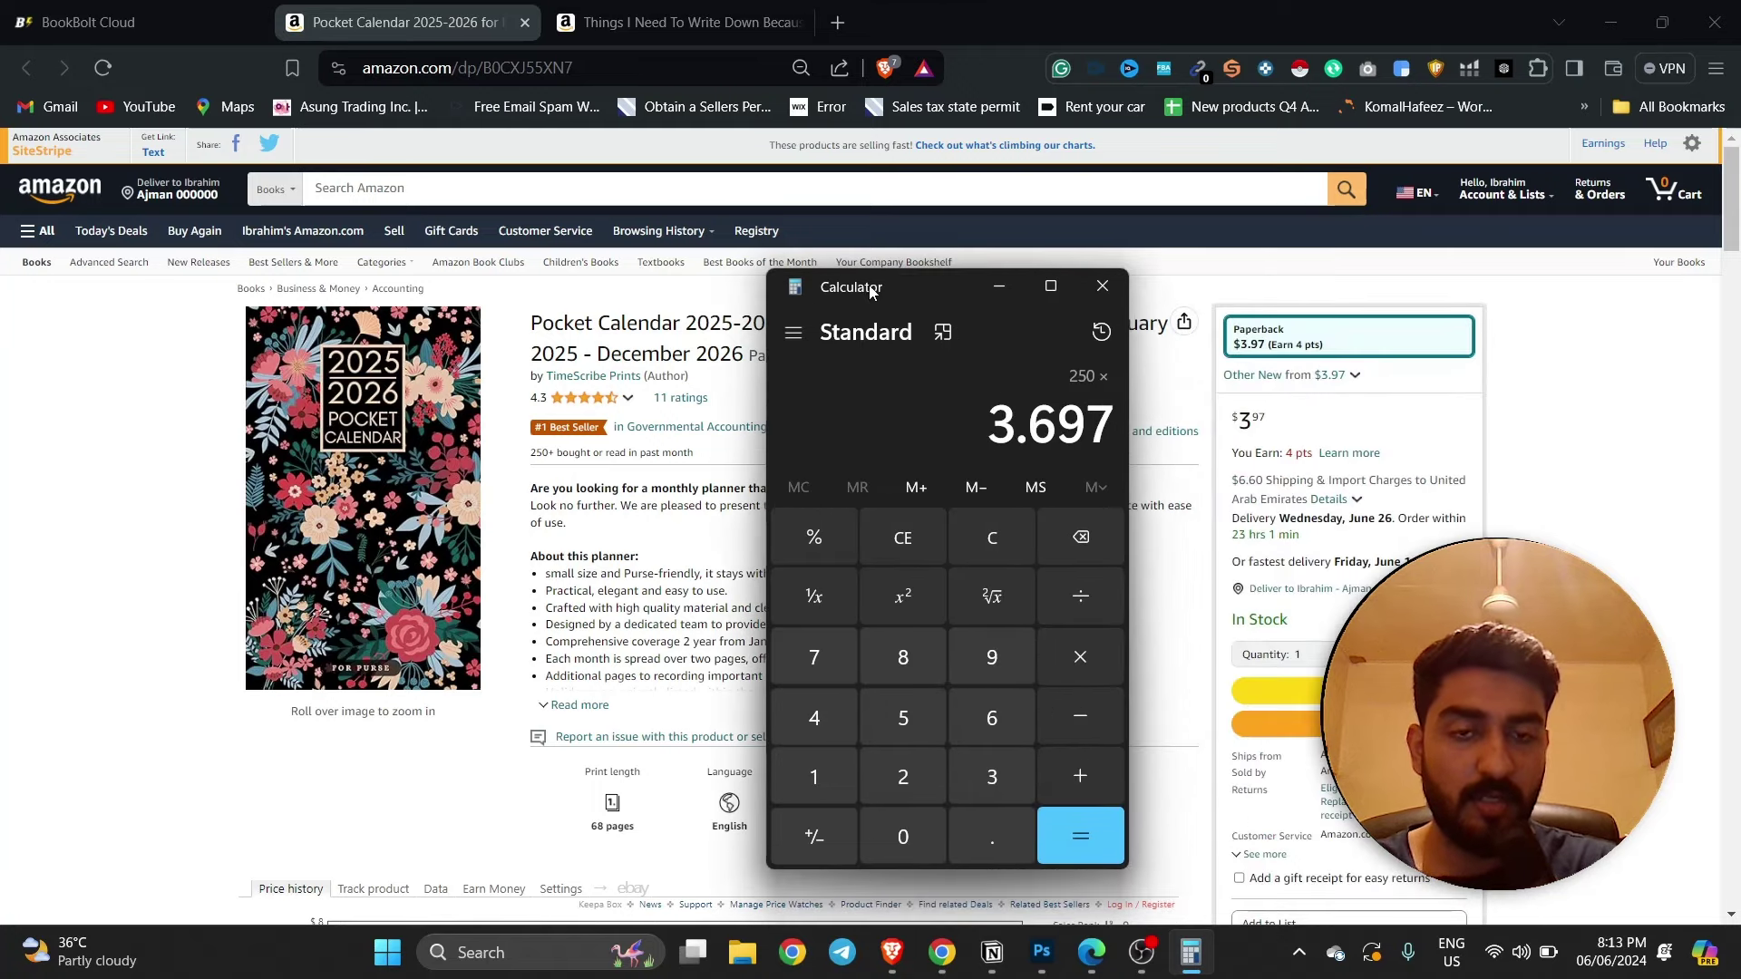
{"action": "key", "text": "BackSpace"}
{"action": "key", "text": "BackSpace"}
{"action": "key", "text": "BackSpace"}
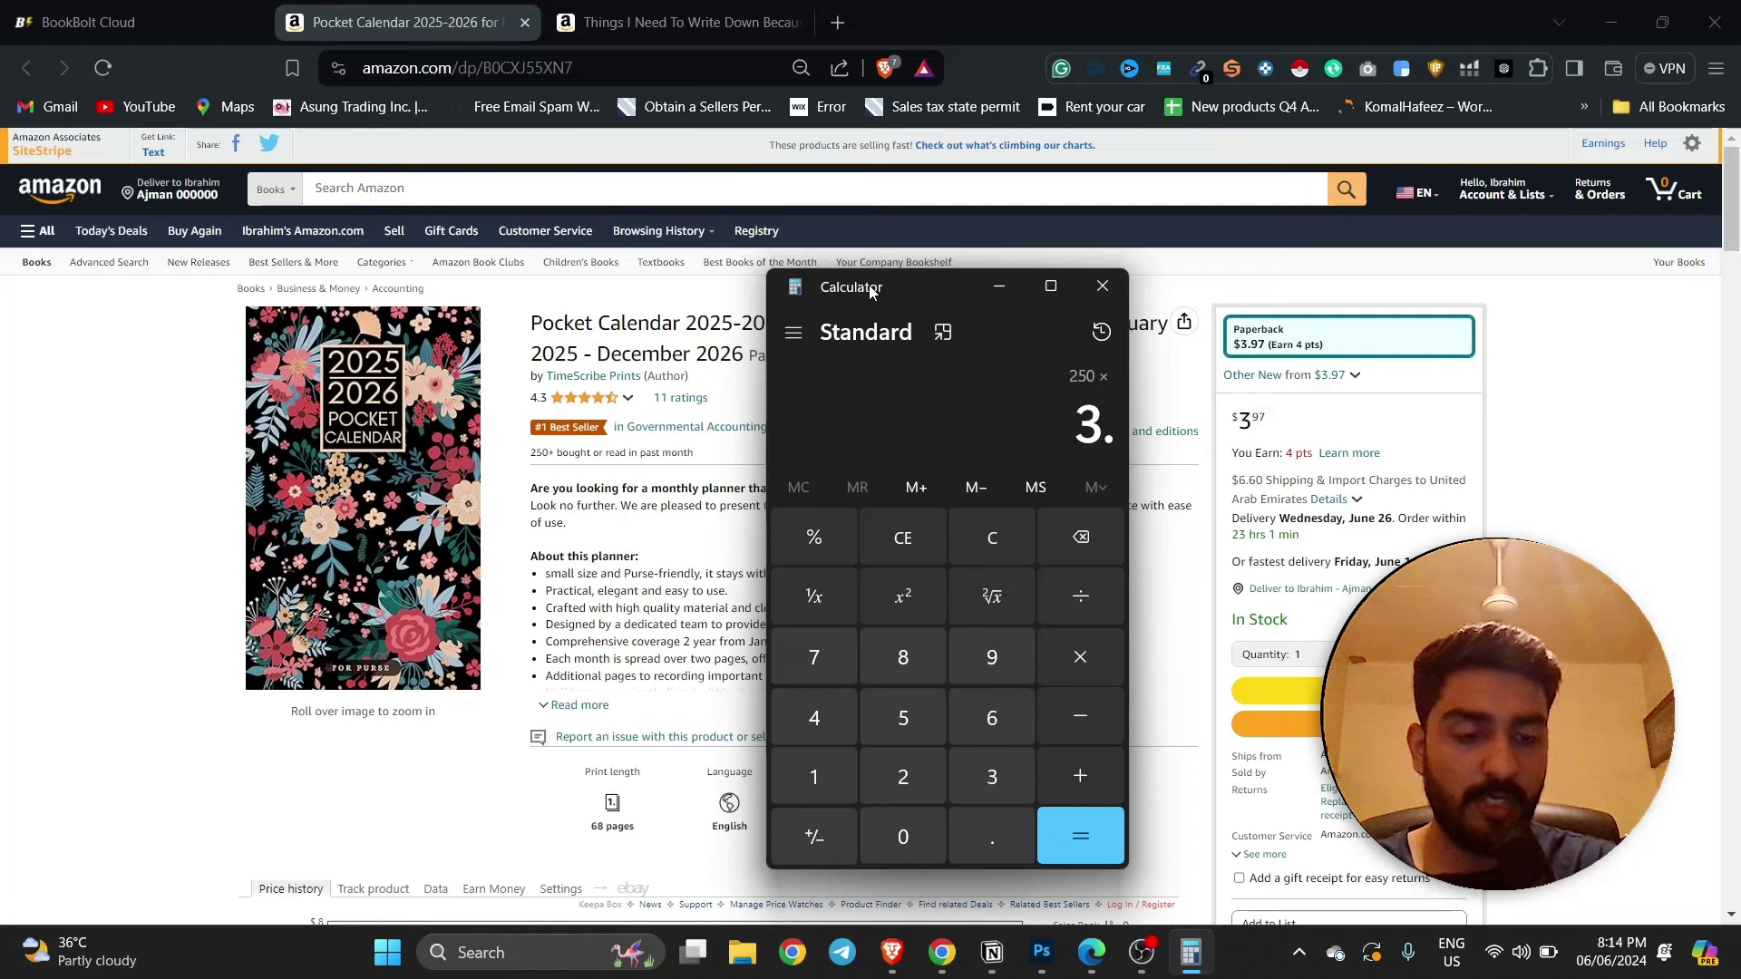
{"action": "type", "text": "97"}
{"action": "key", "text": "Return"}
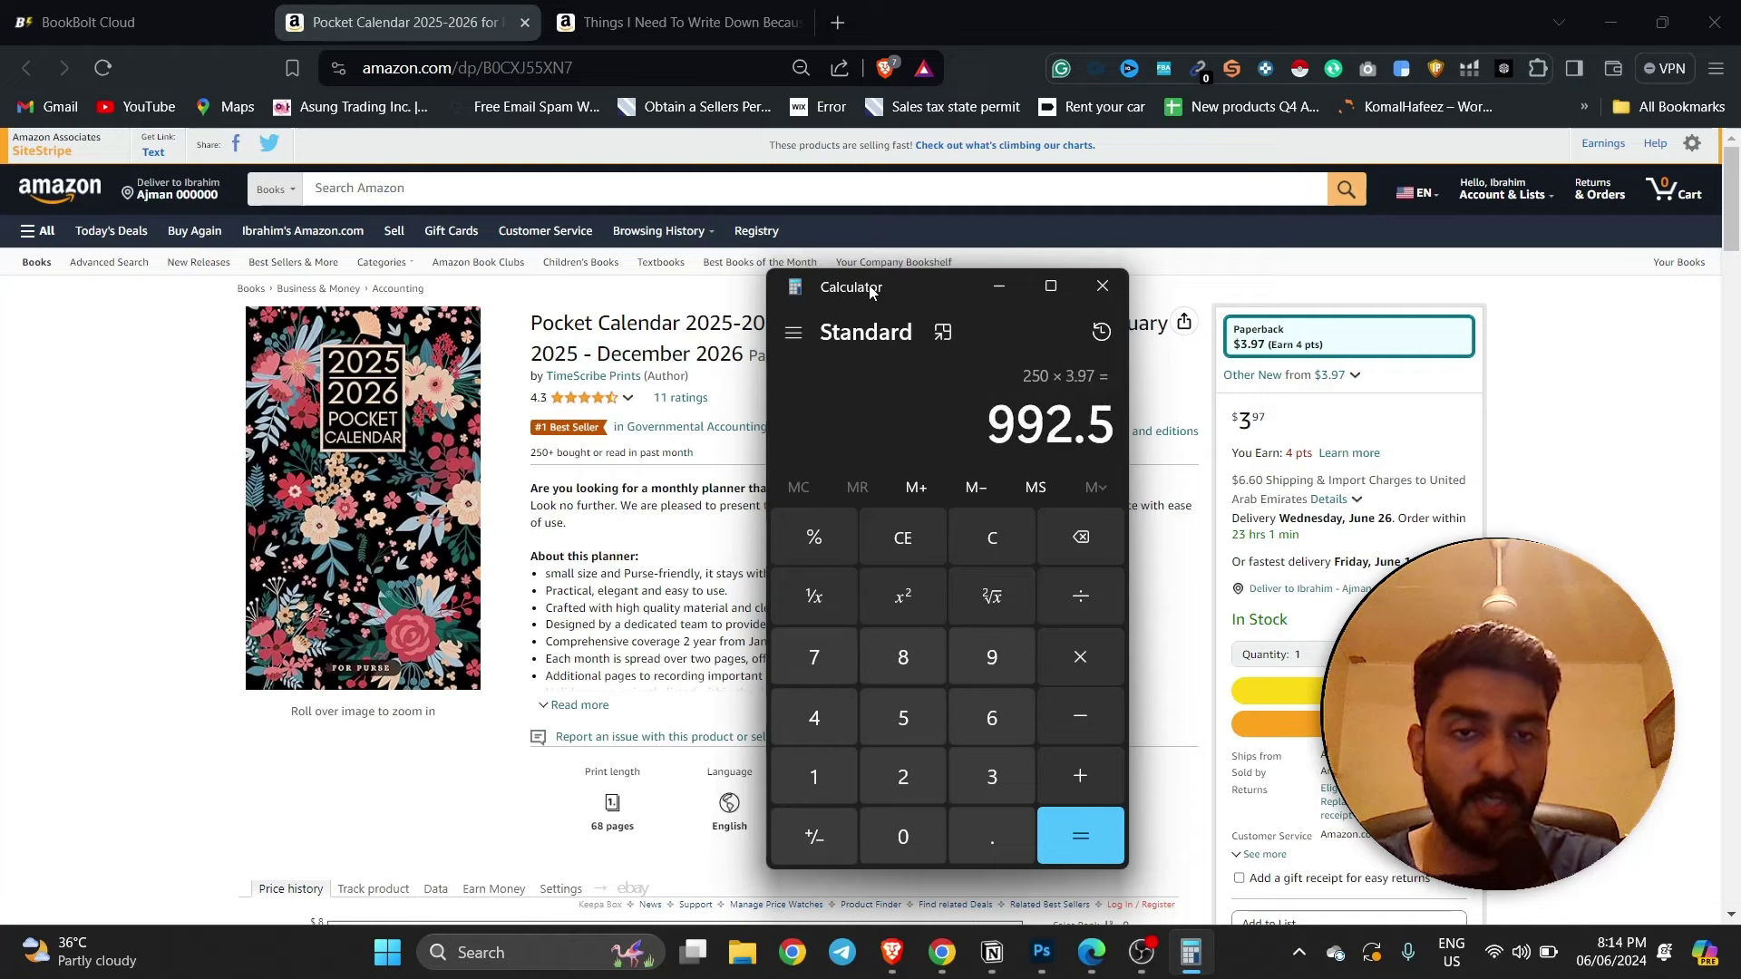
{"action": "left_click", "coordinate": [1103, 288]}
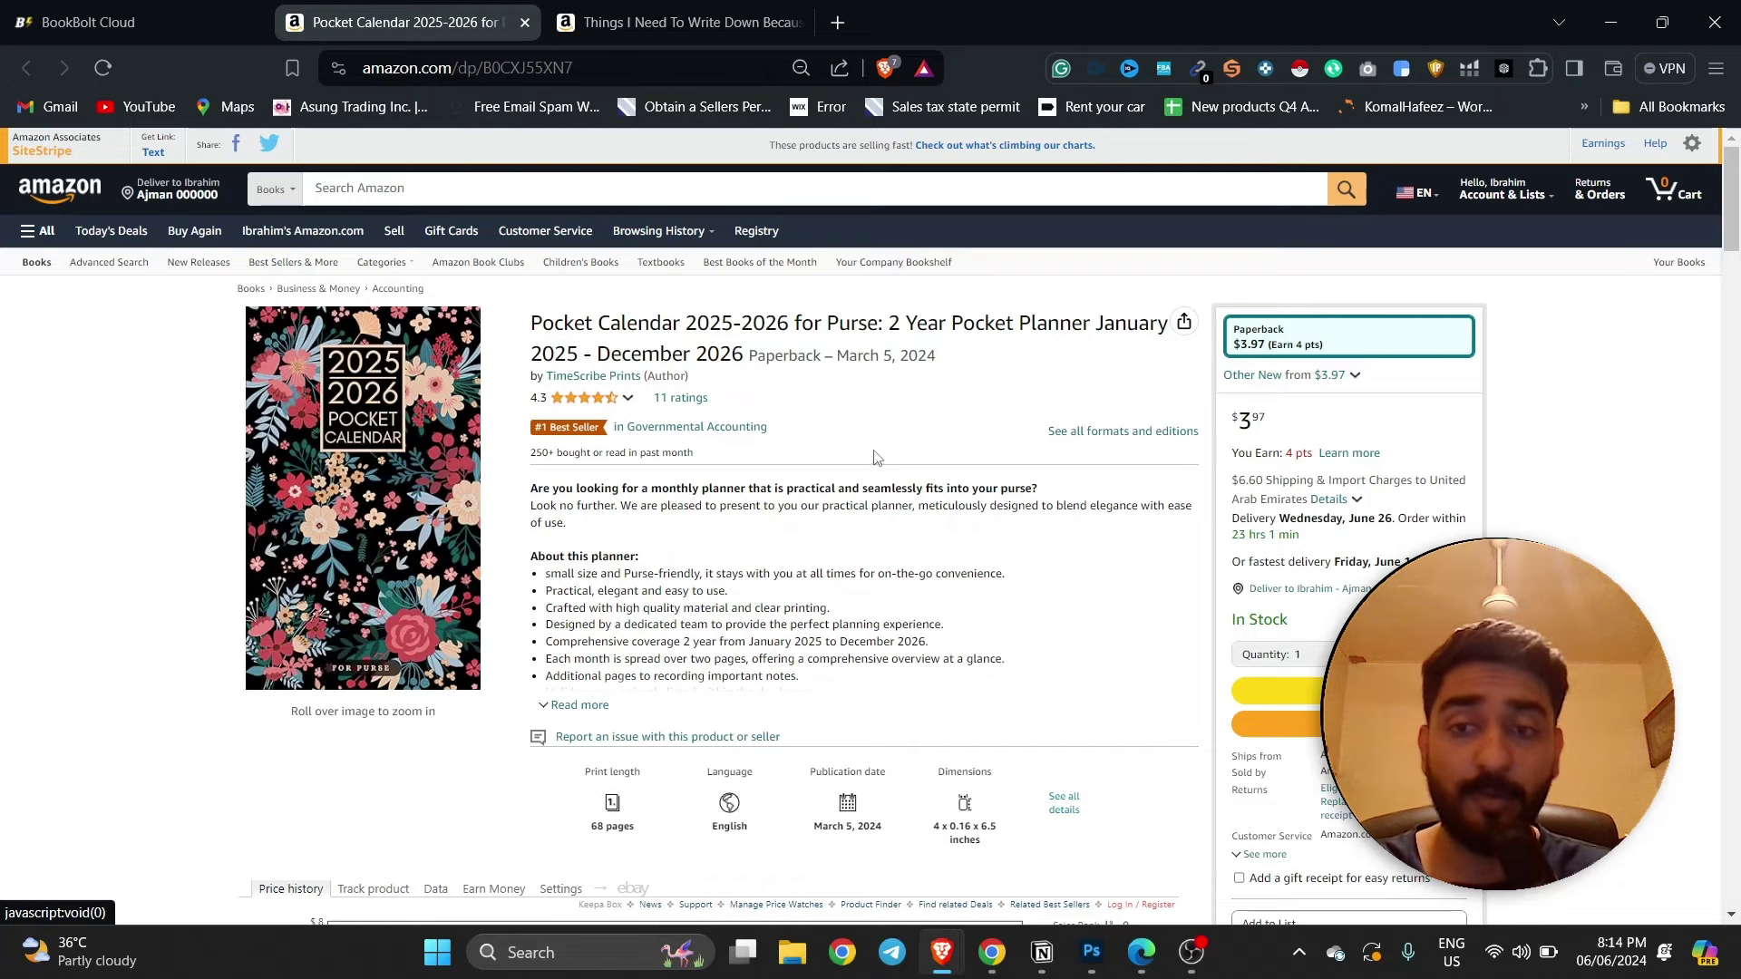
- Return to the Book Bolt page, switch its toolset from Research to Create and open BookBolt Studio
{"action": "left_click", "coordinate": [172, 18]}
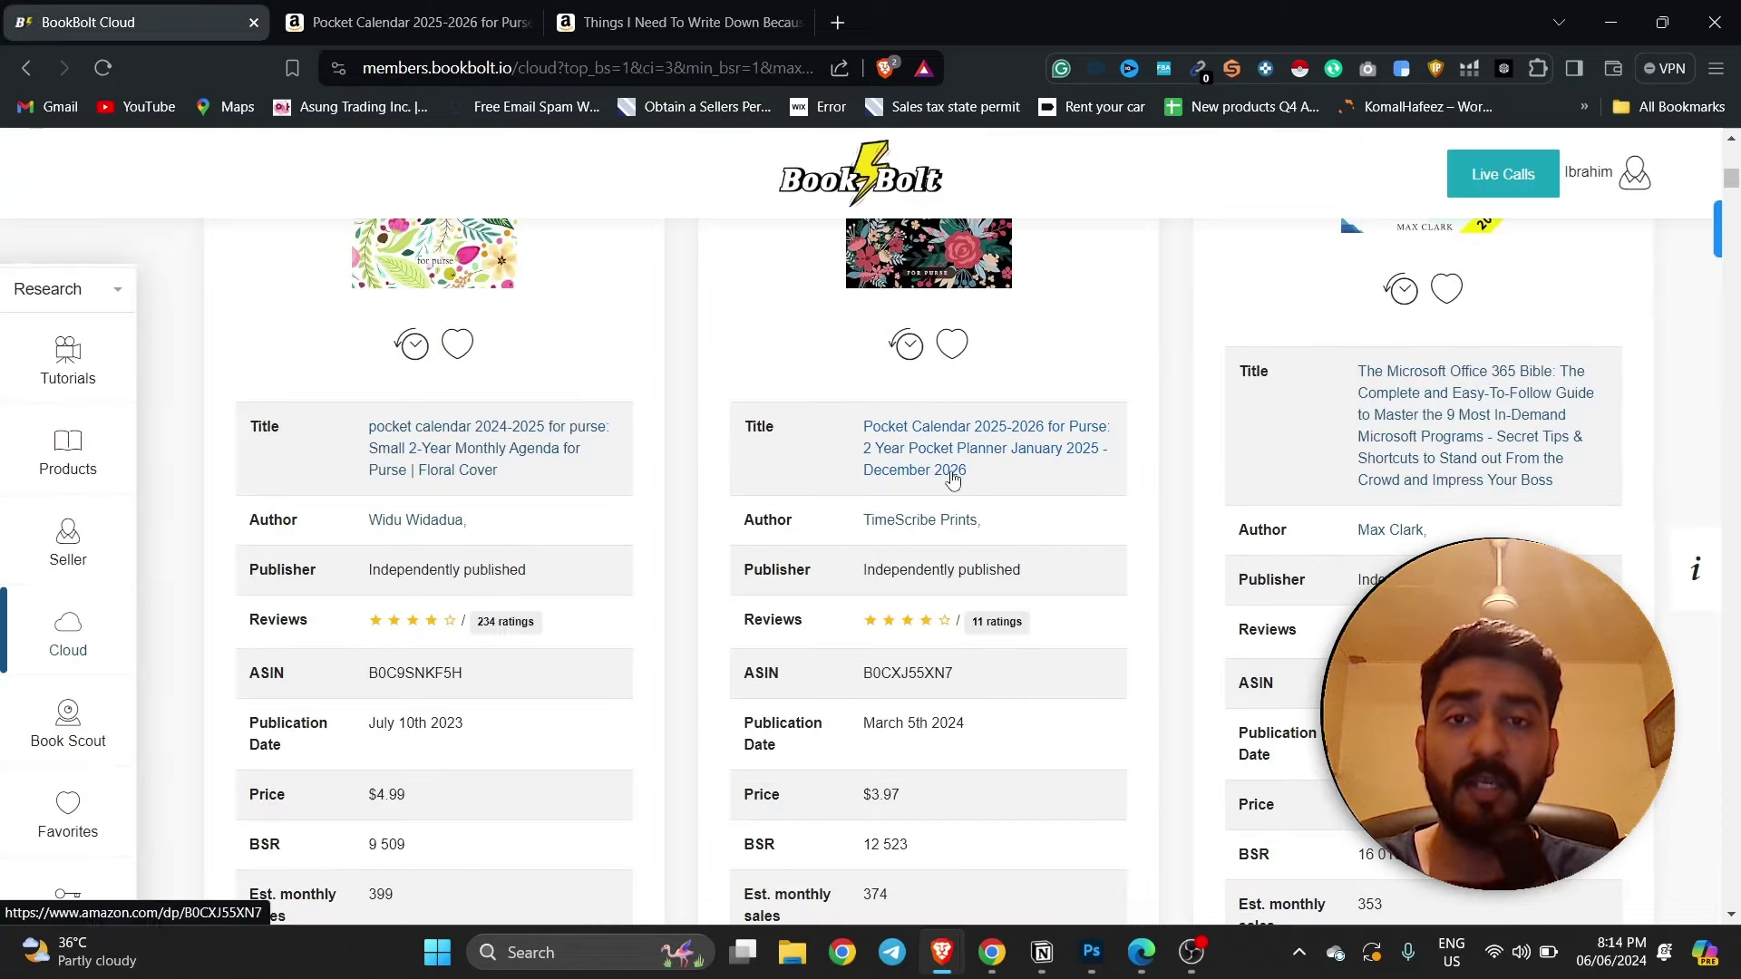
{"action": "scroll", "coordinate": [931, 494], "scroll_direction": "up", "scroll_amount": 2}
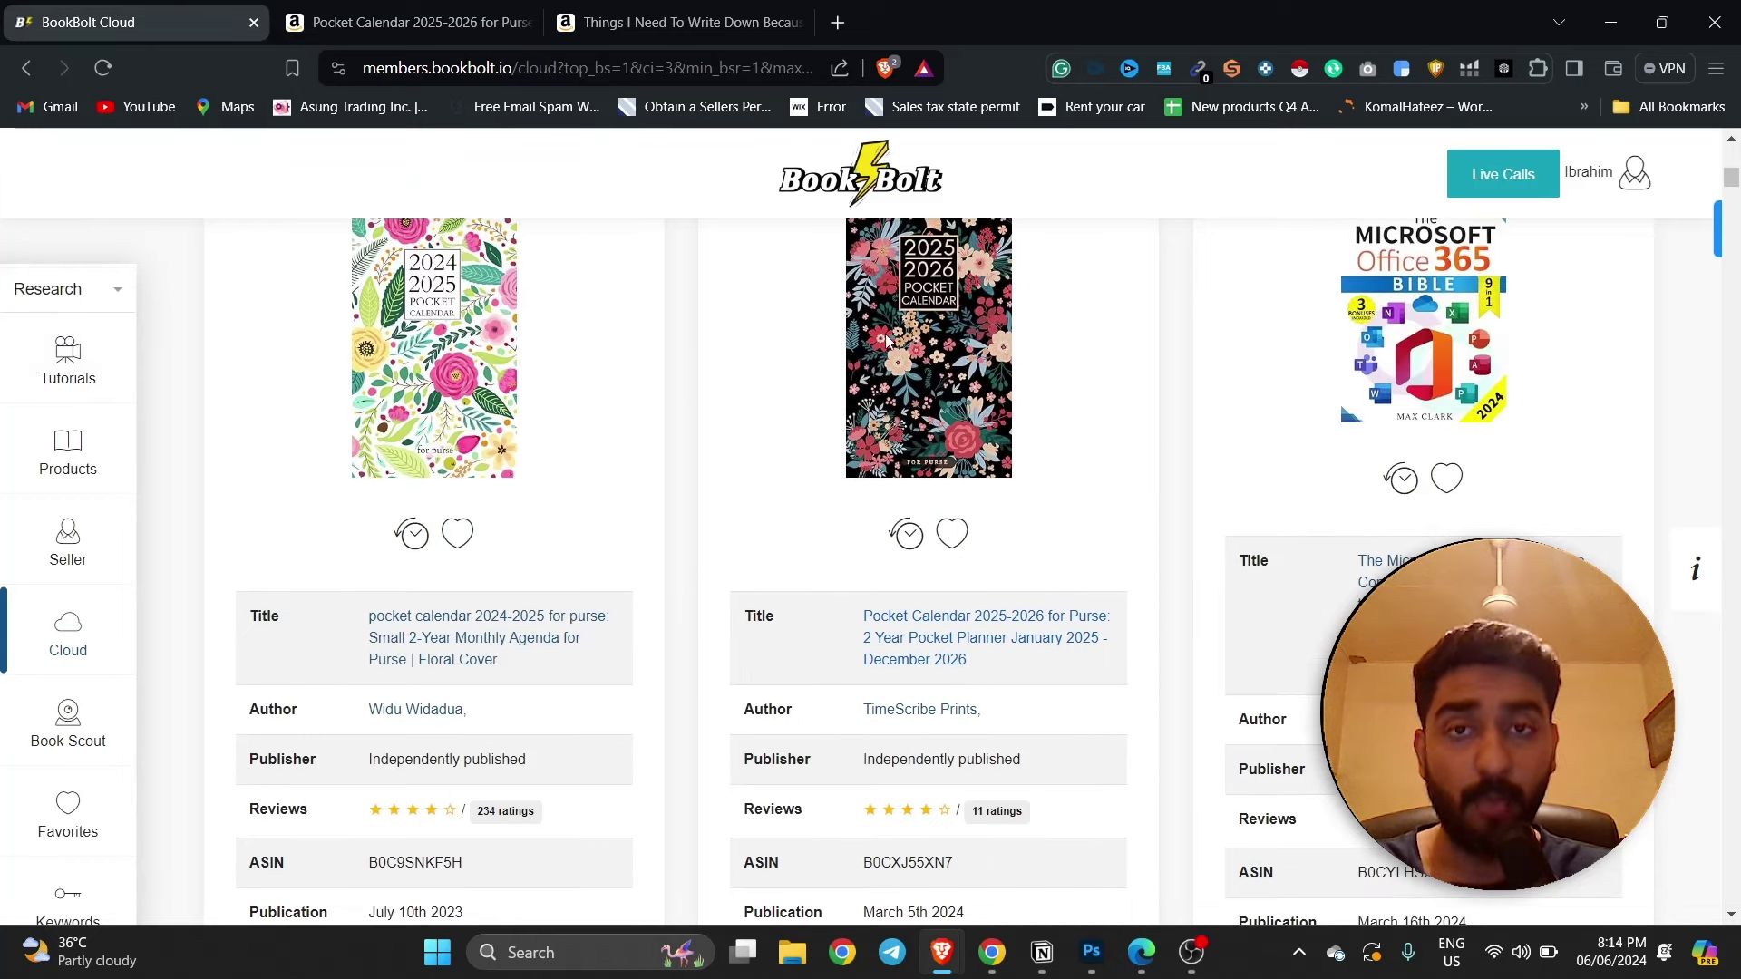
{"action": "left_click", "coordinate": [51, 293]}
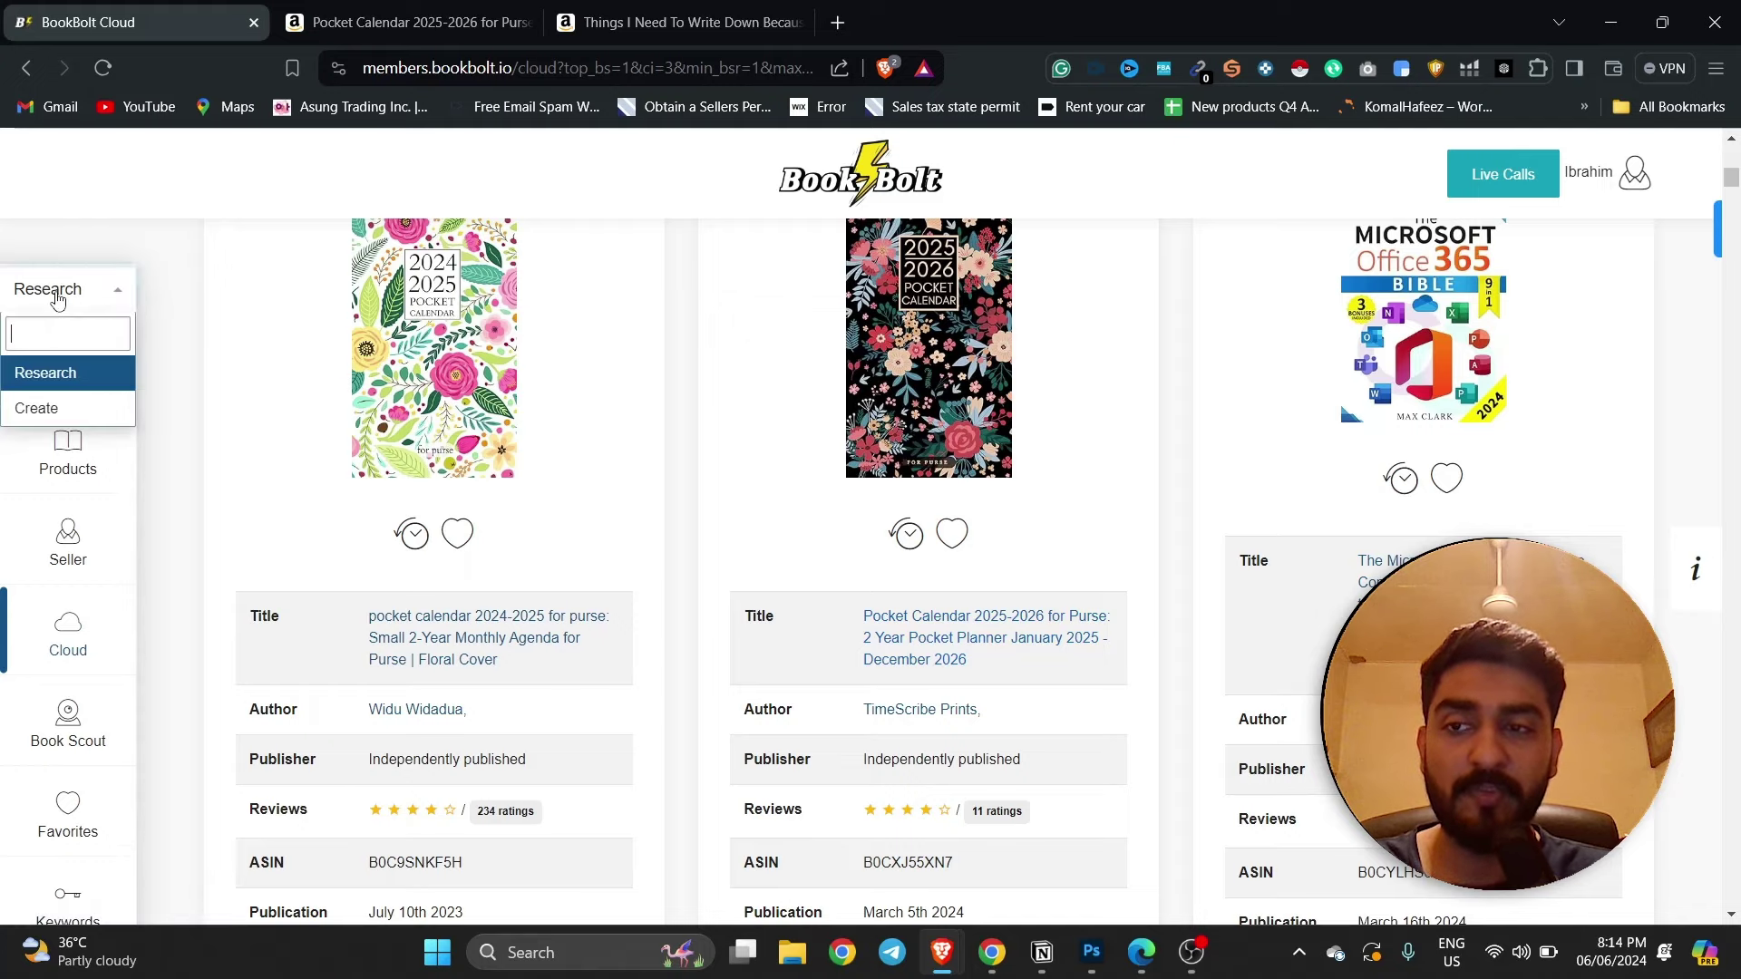
{"action": "left_click", "coordinate": [54, 408]}
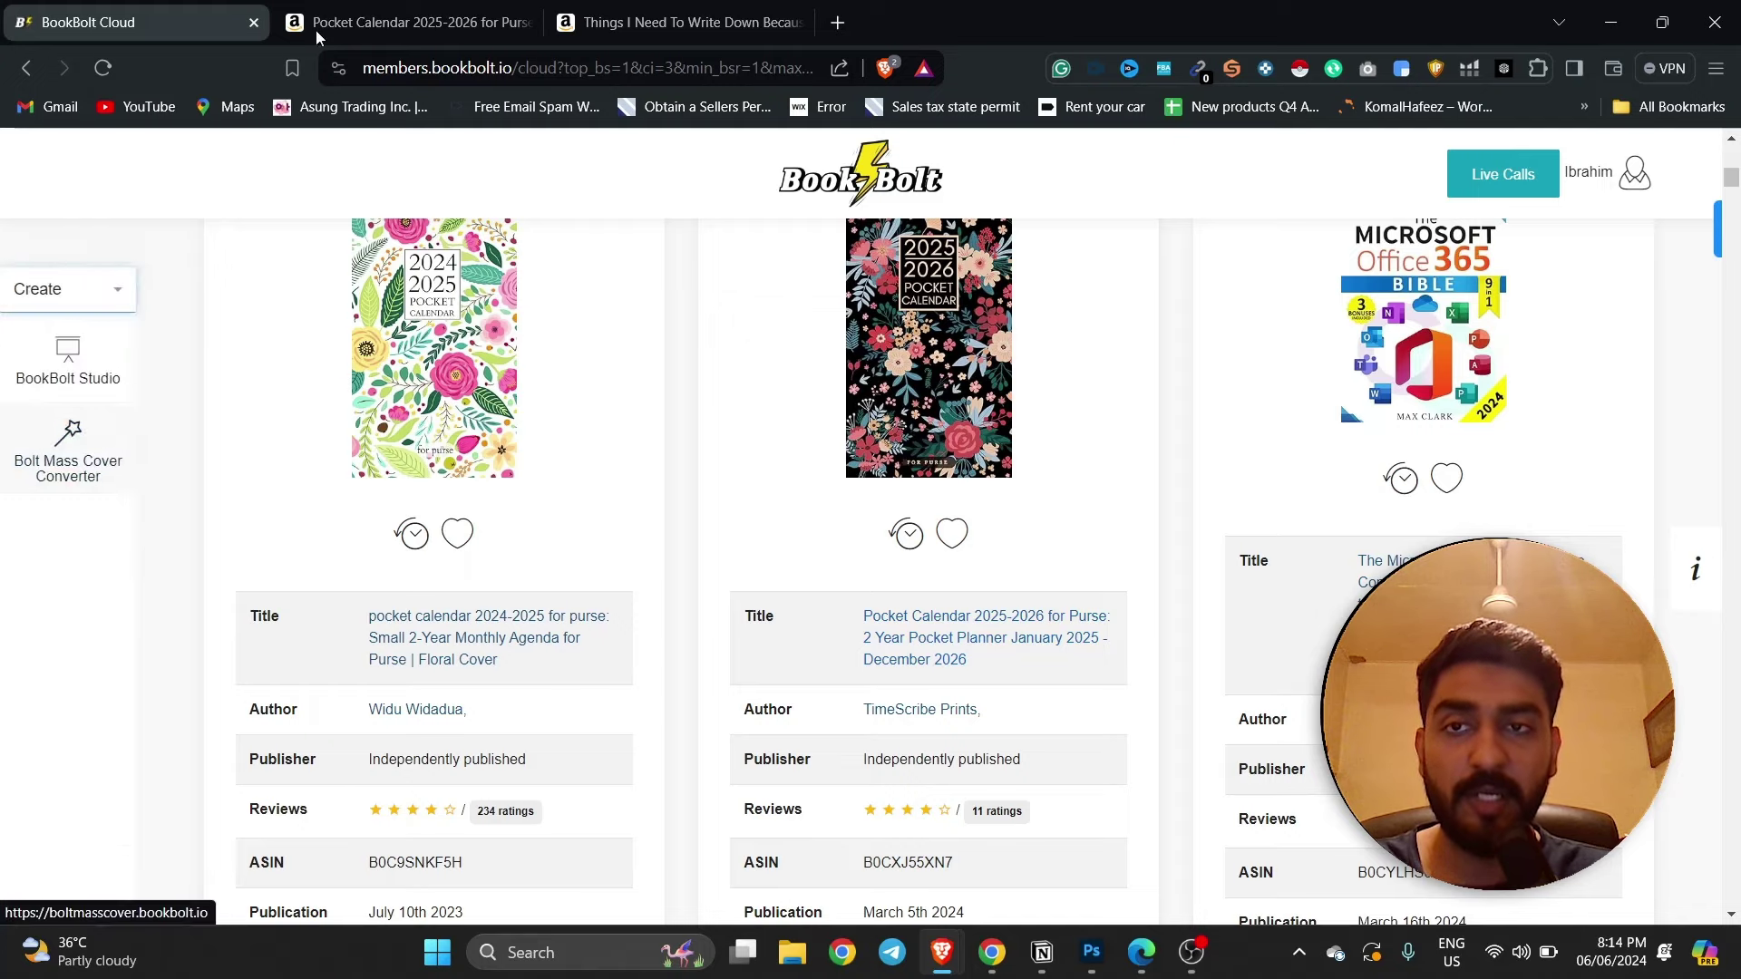
{"action": "left_click", "coordinate": [392, 9]}
{"action": "left_click", "coordinate": [129, 9]}
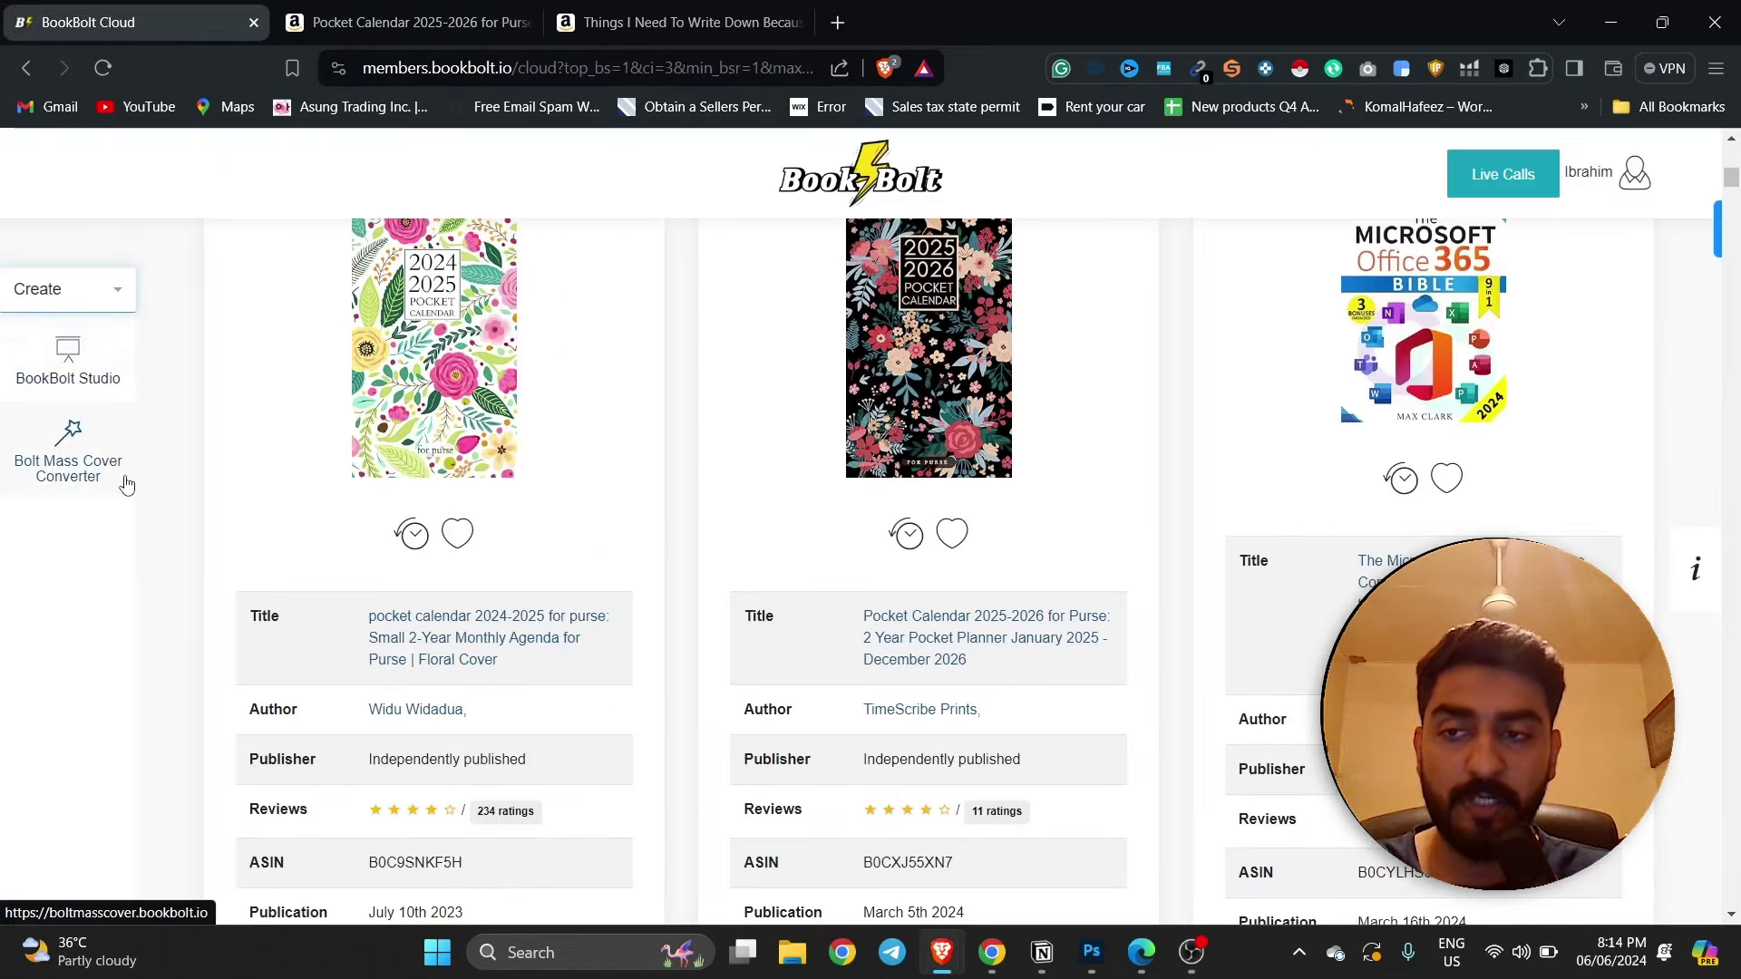
{"action": "left_click", "coordinate": [85, 384]}
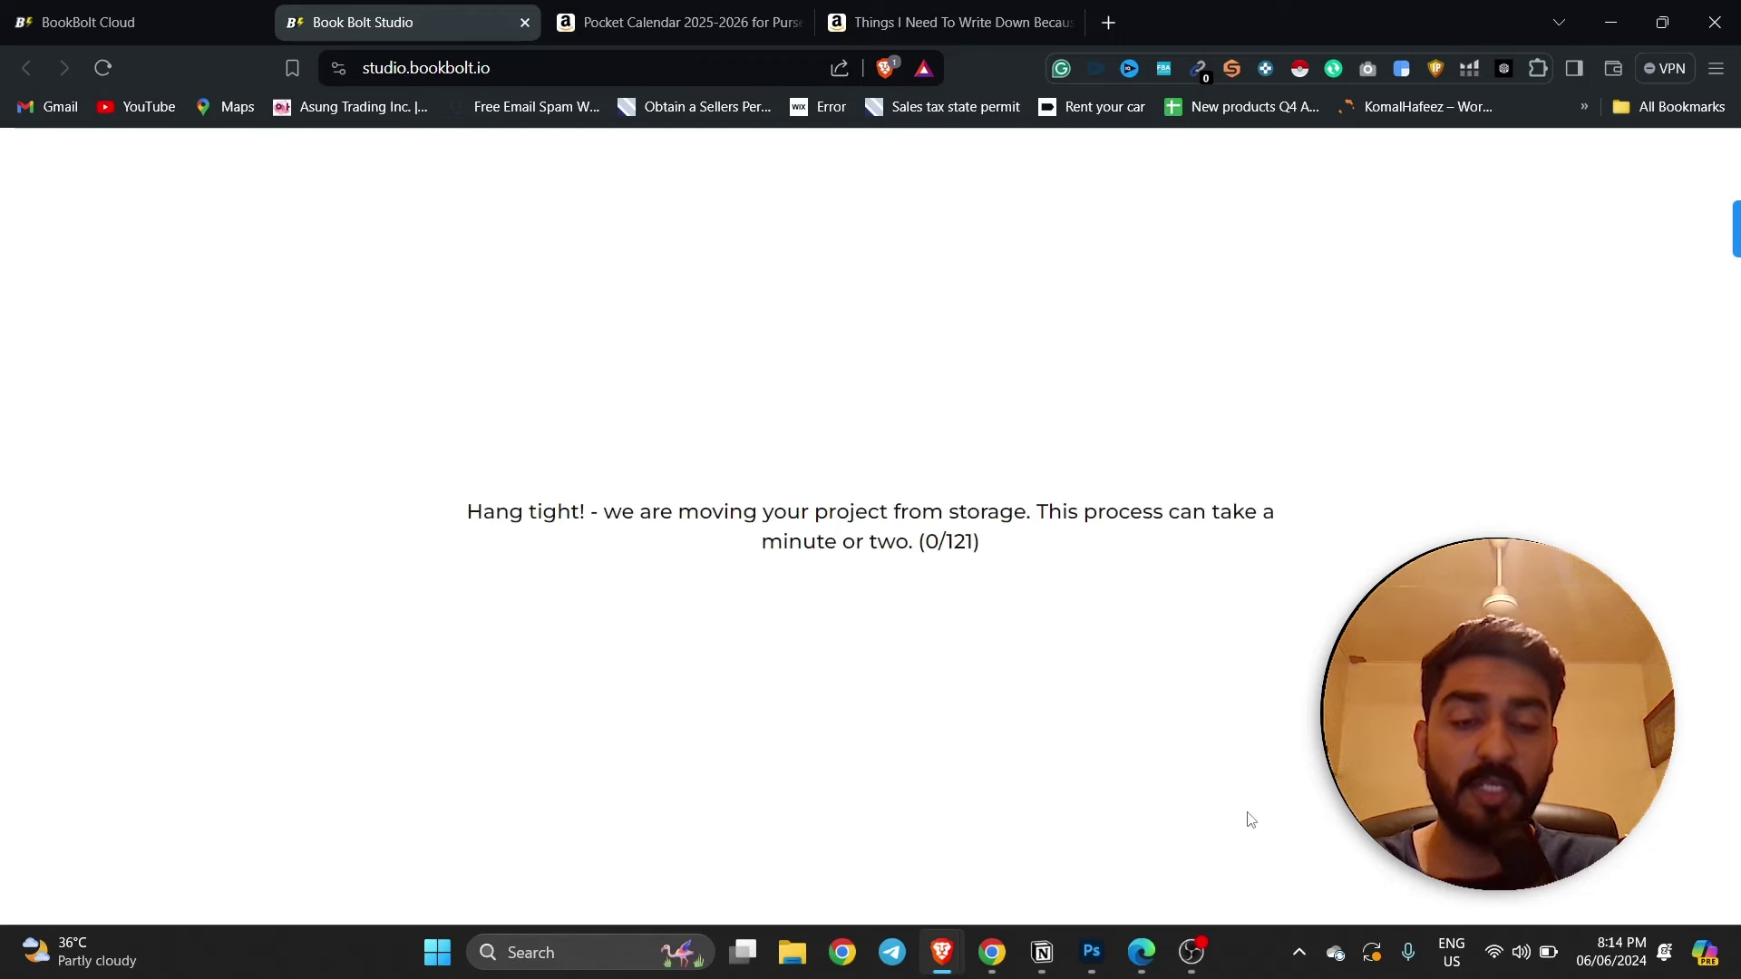
- Choose Paperback: Cover and Interior as the project type for the new project
{"action": "left_click", "coordinate": [1226, 939]}
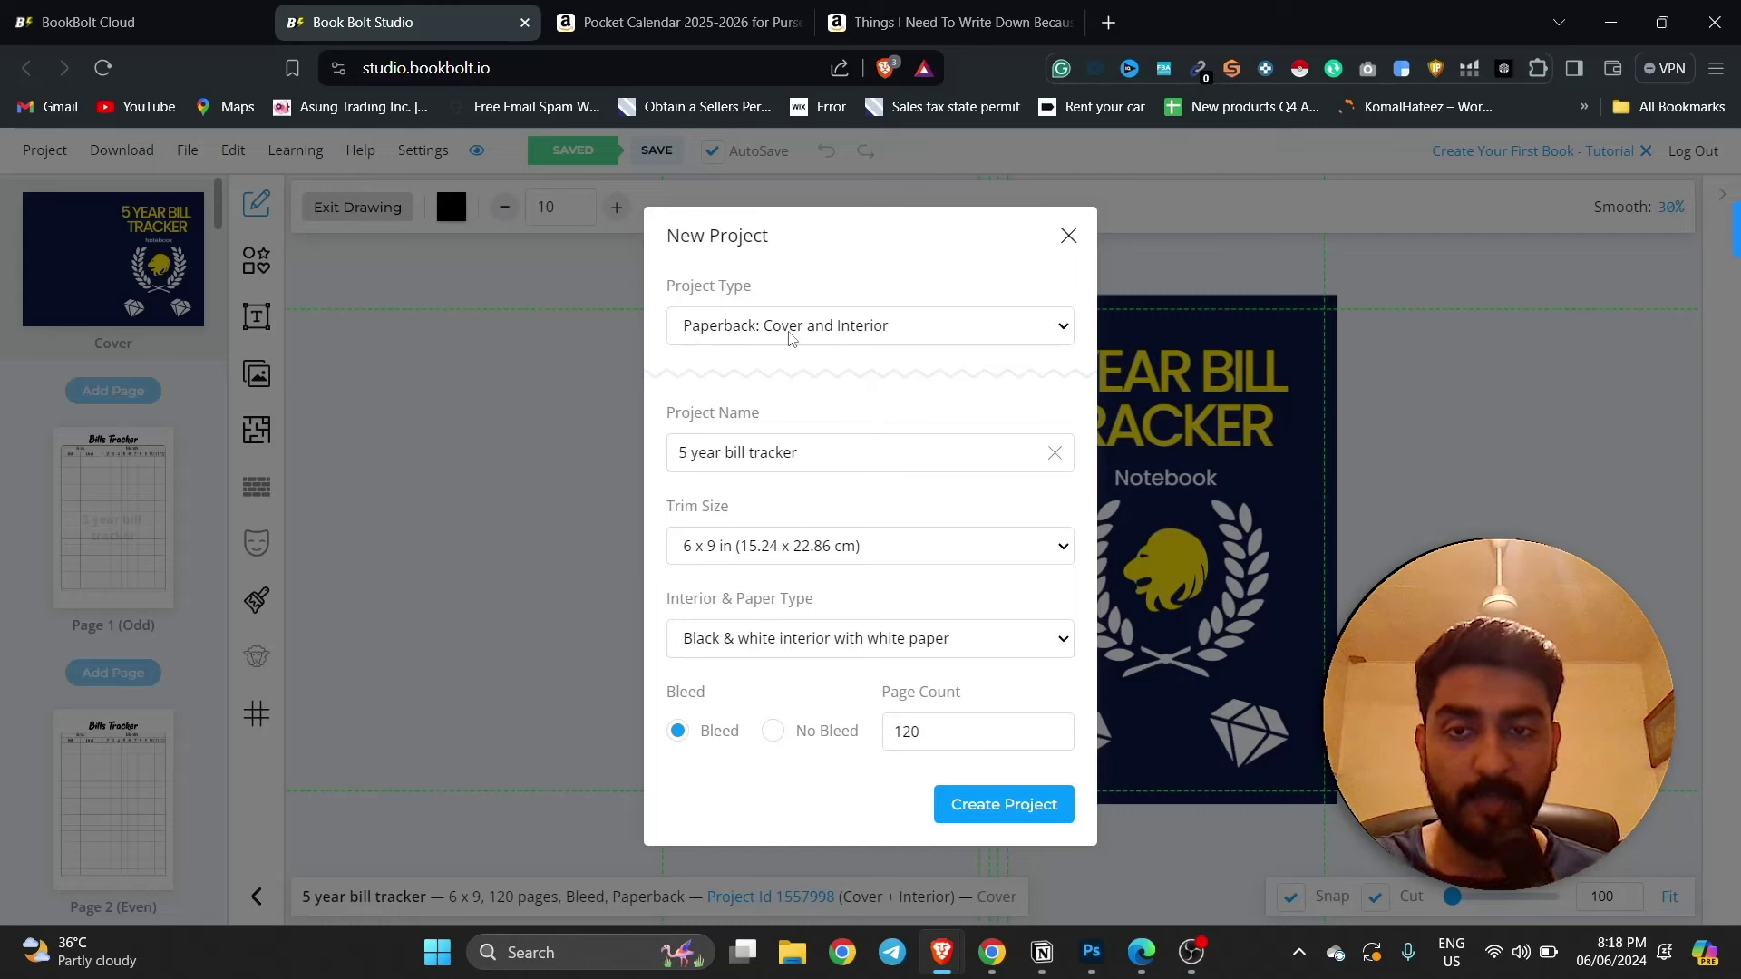
{"action": "left_click", "coordinate": [739, 331]}
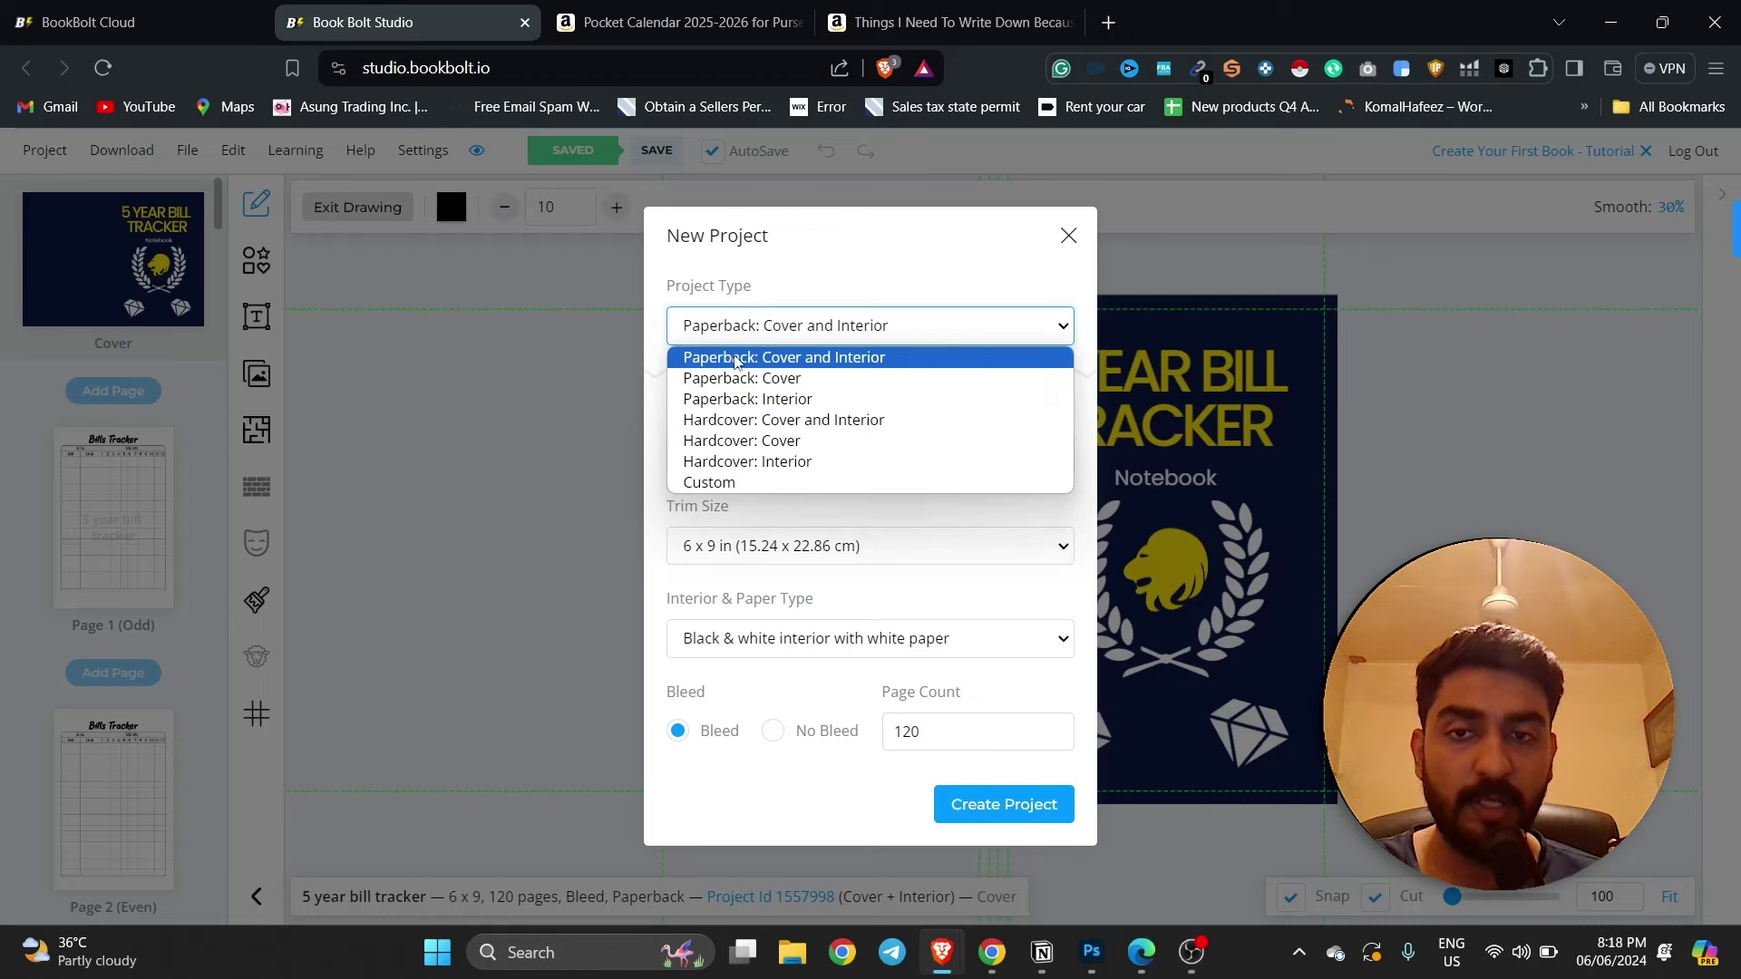
{"action": "left_click", "coordinate": [739, 360]}
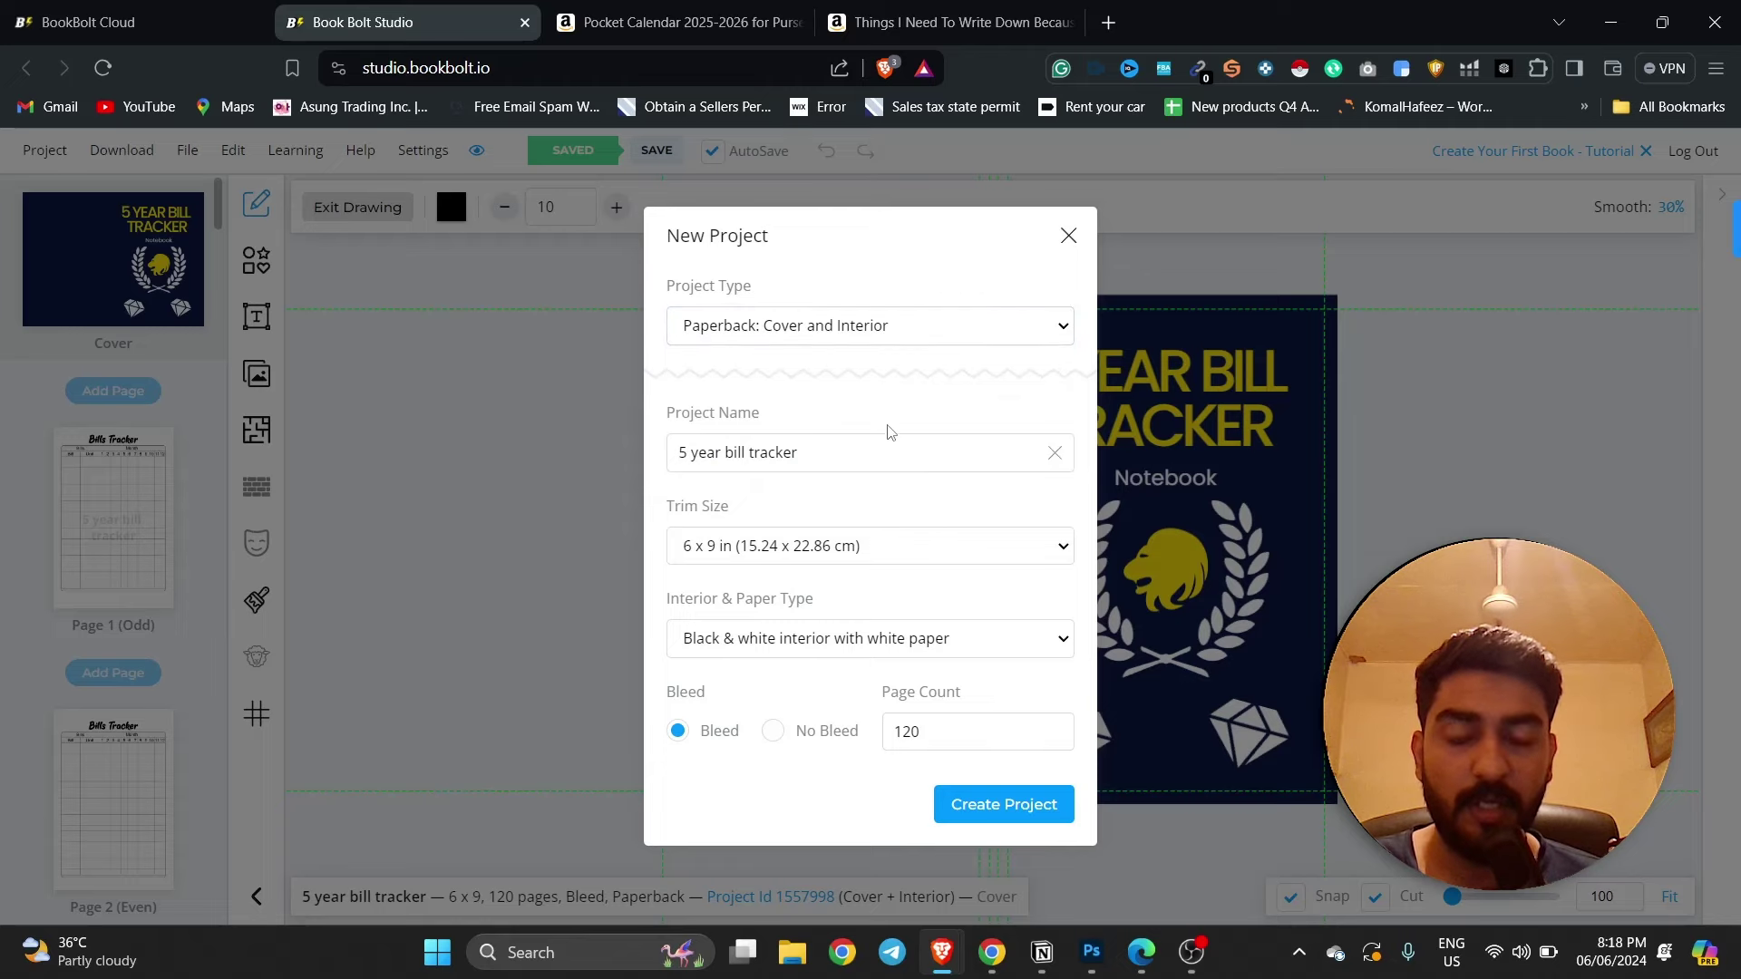
- Name the new project "Pocket calander" and create it with the remaining project settings left as they are
{"action": "left_click_drag", "start_coordinate": [819, 452], "coordinate": [663, 472]}
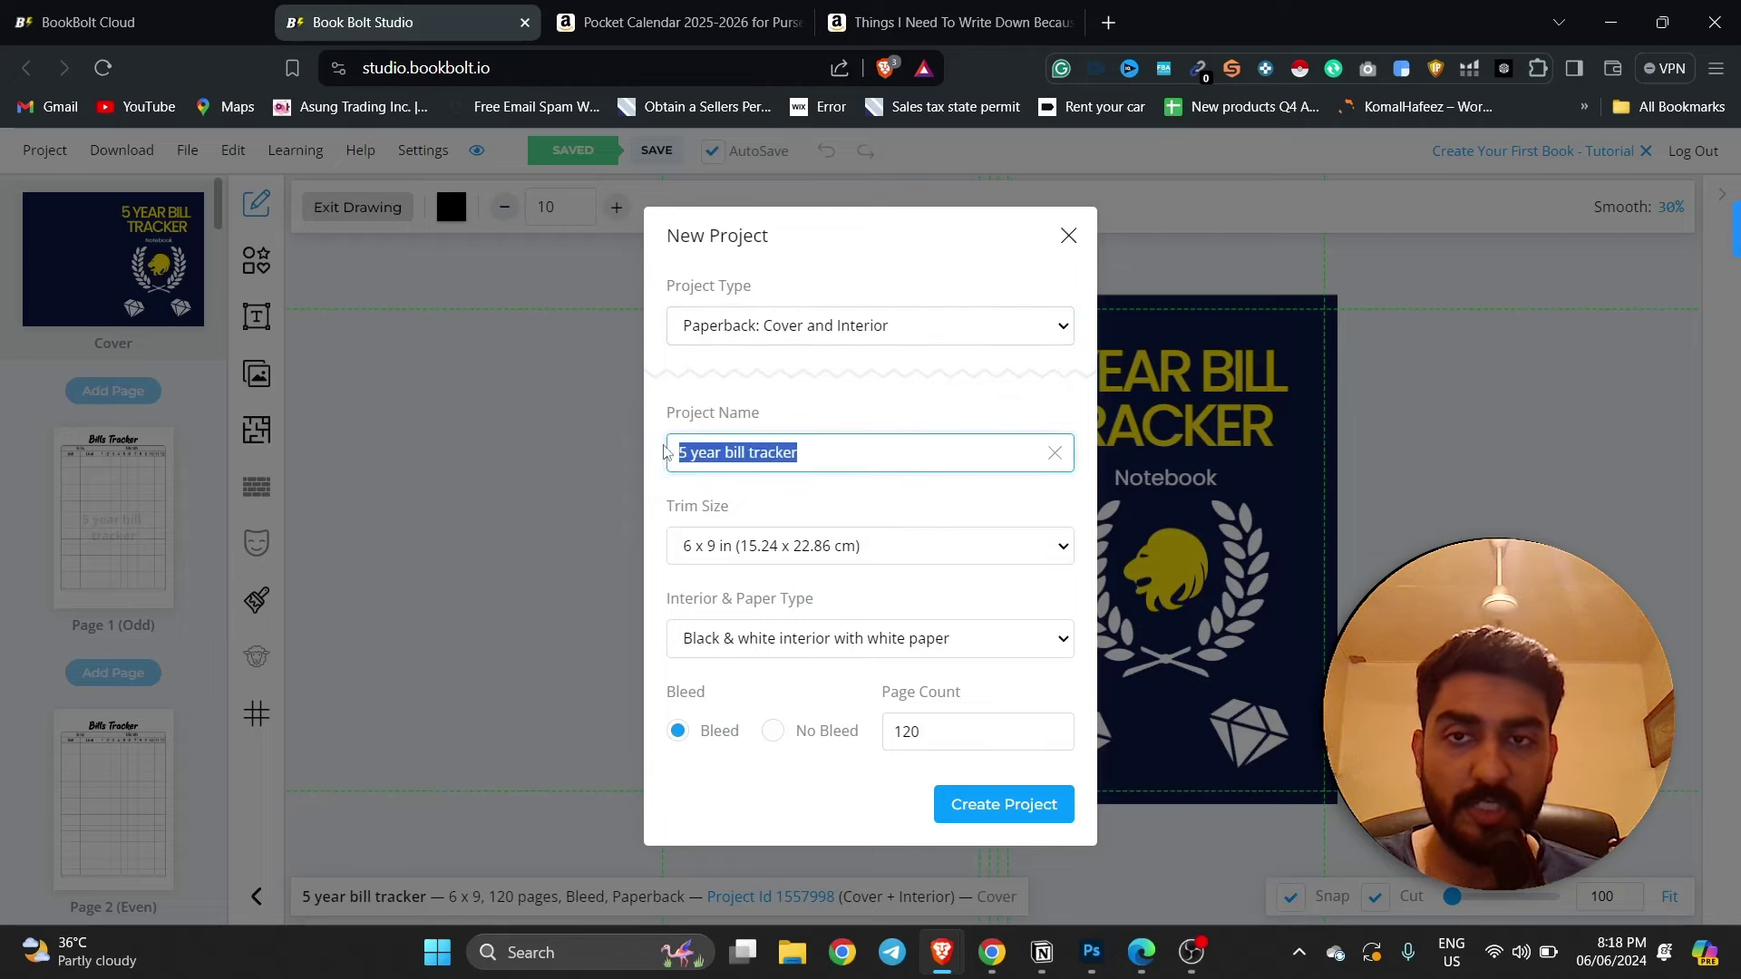
{"action": "left_click", "coordinate": [562, 29]}
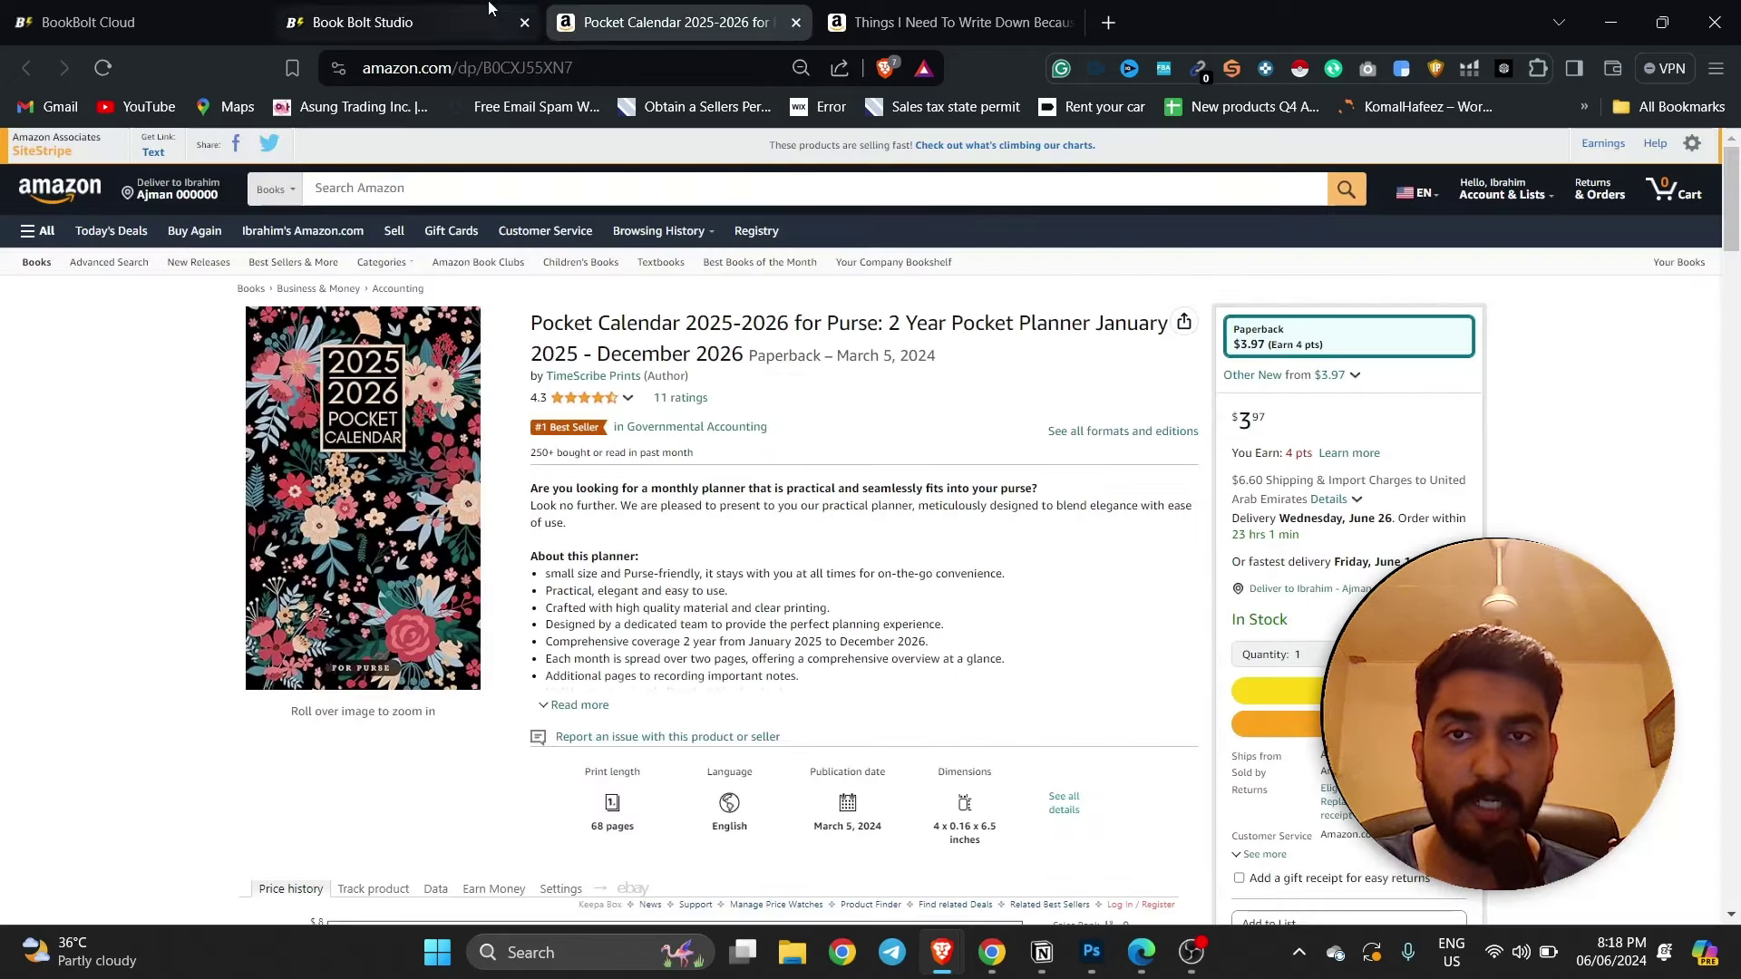
{"action": "left_click", "coordinate": [408, 22]}
{"action": "type", "text": "Pocje"}
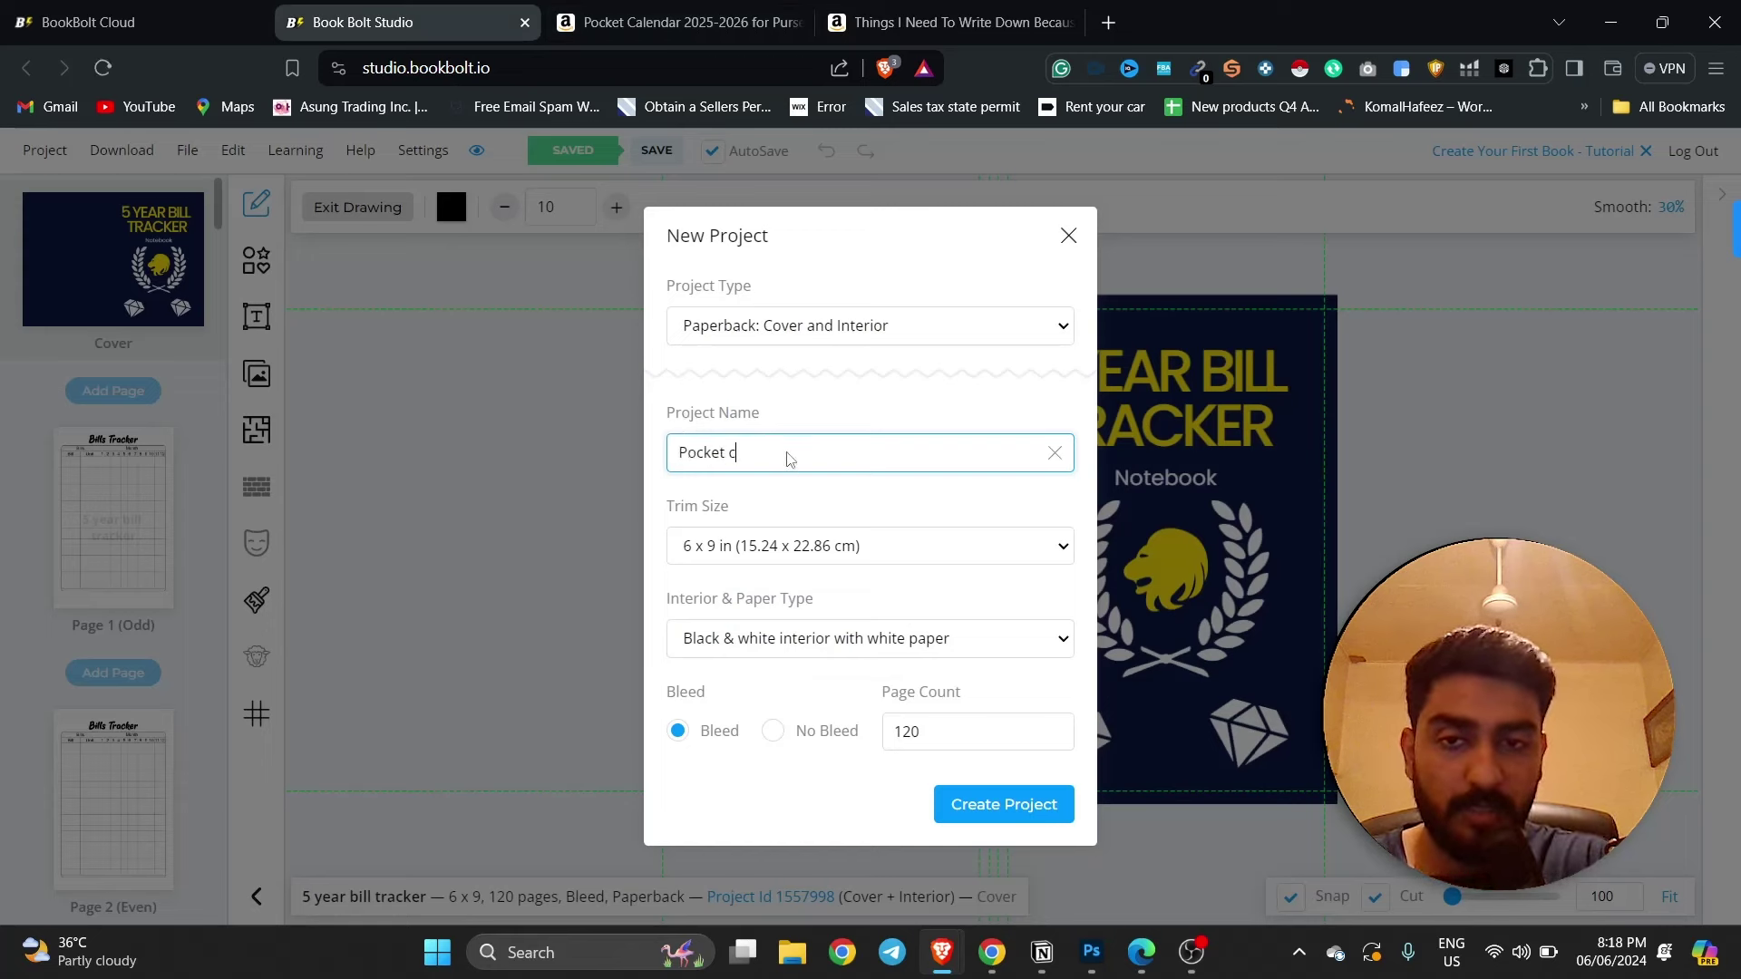
{"action": "type", "text": "t calander"}
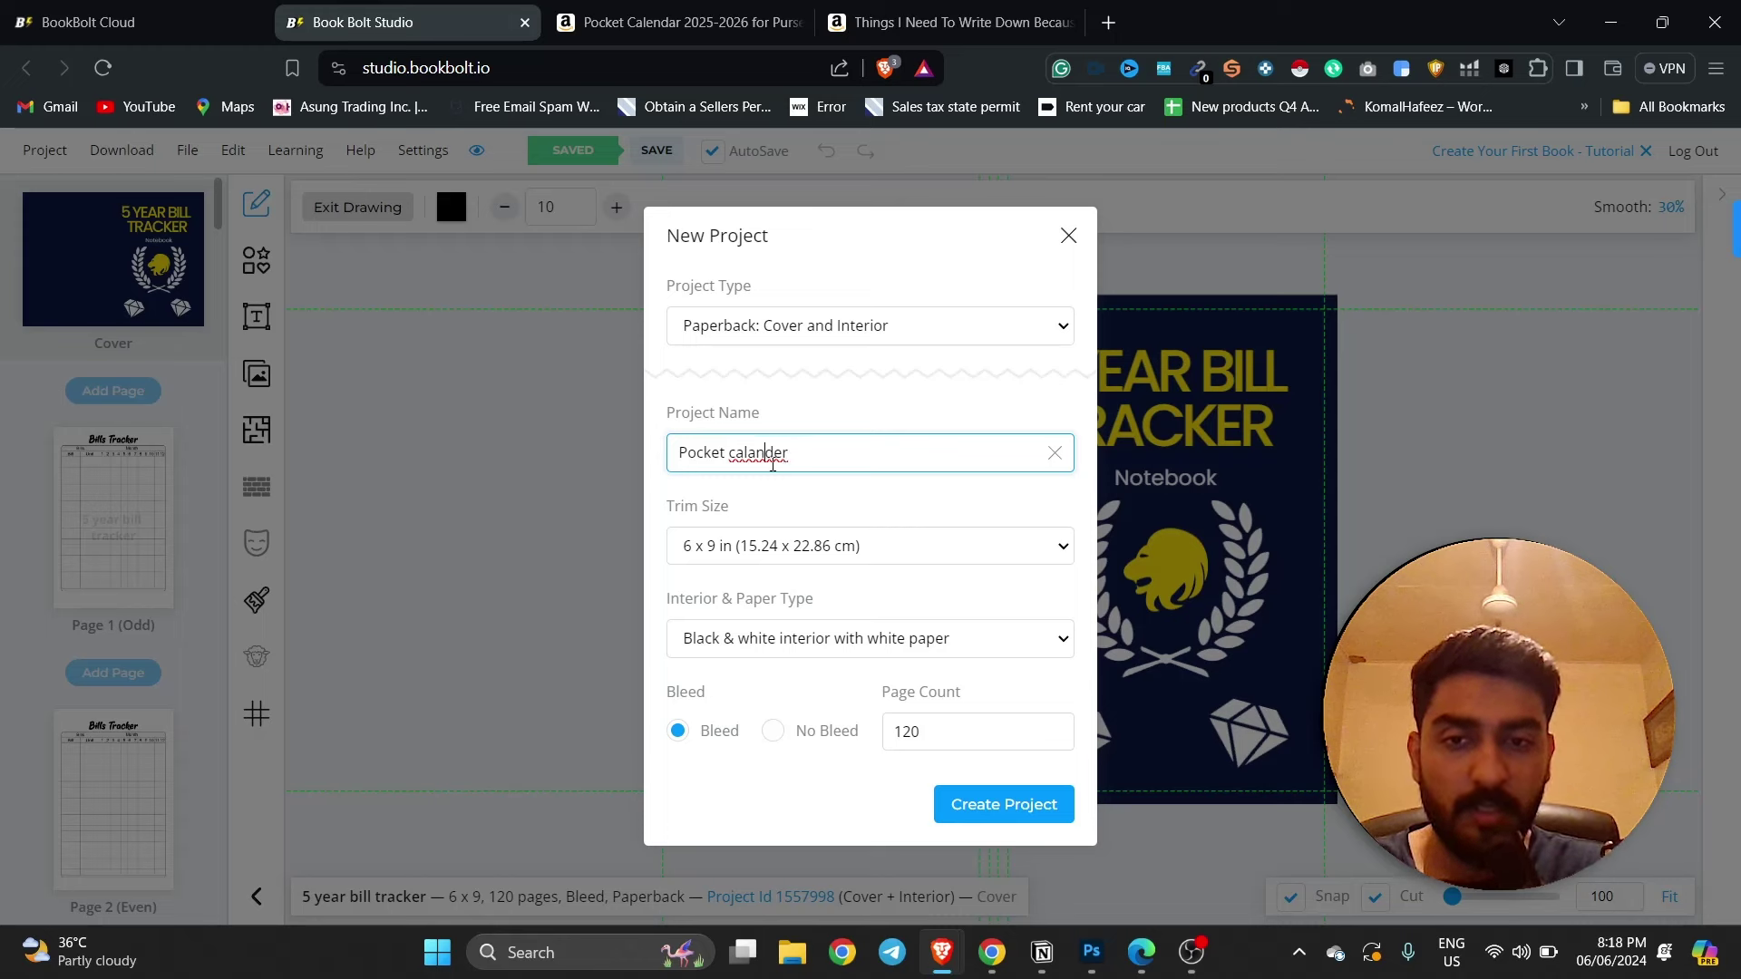
{"action": "left_click", "coordinate": [827, 522]}
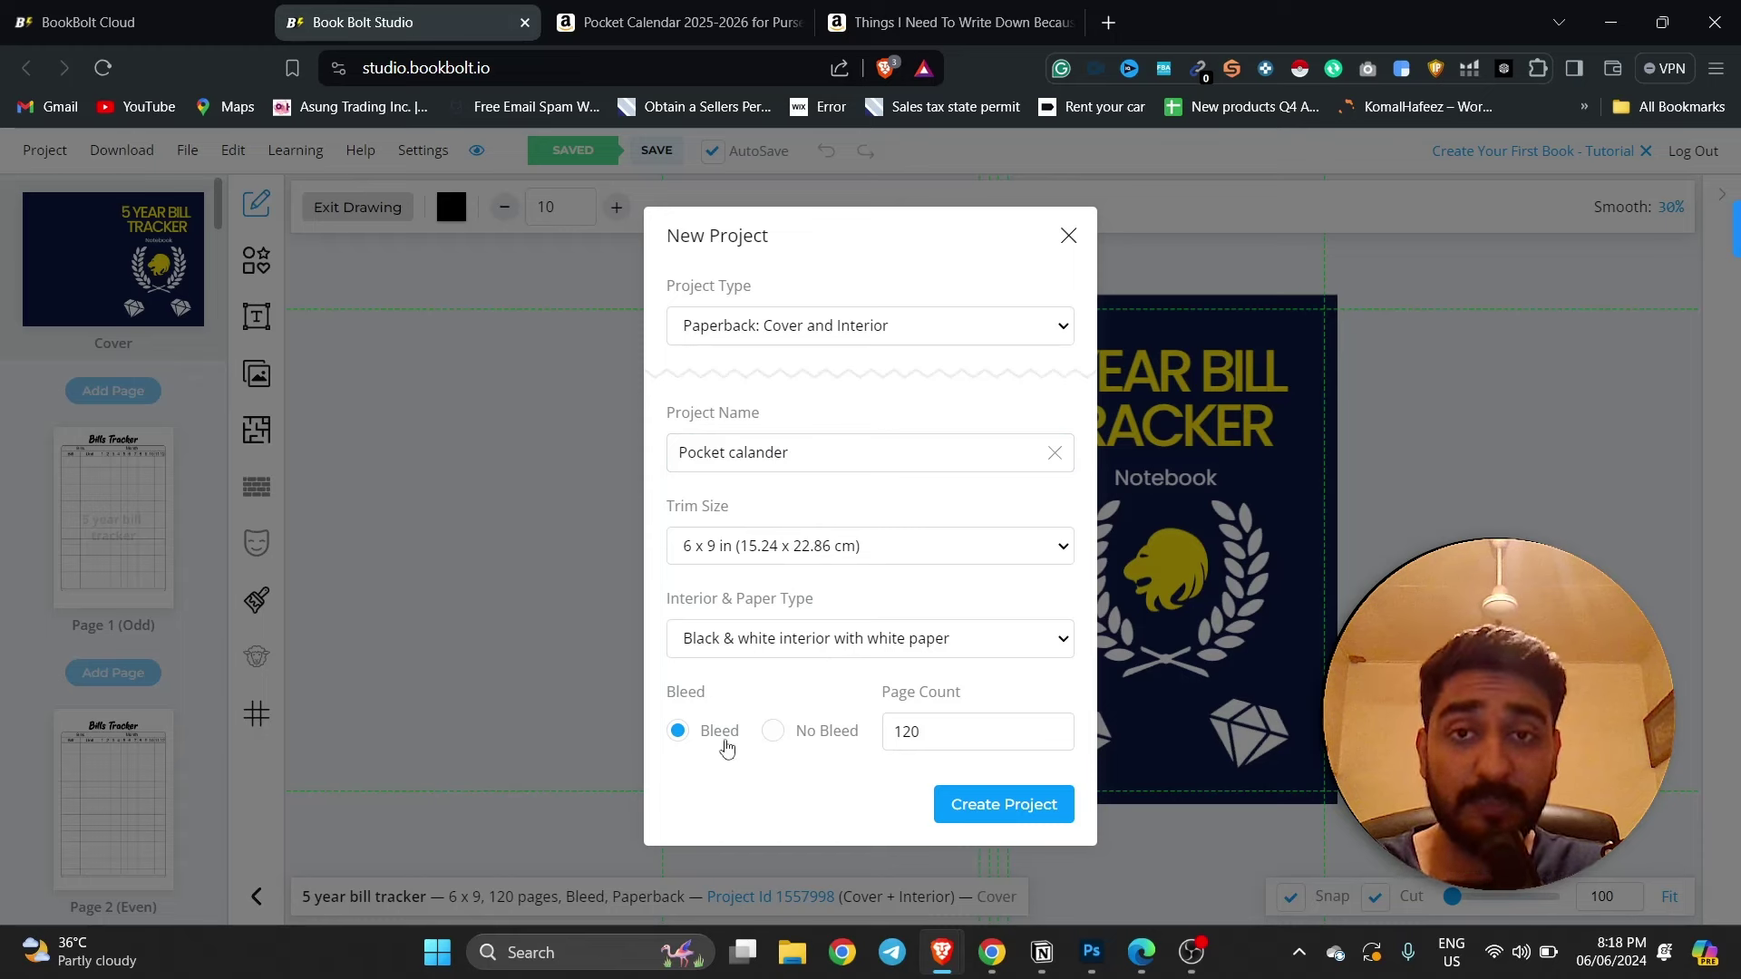
{"action": "left_click", "coordinate": [1001, 803]}
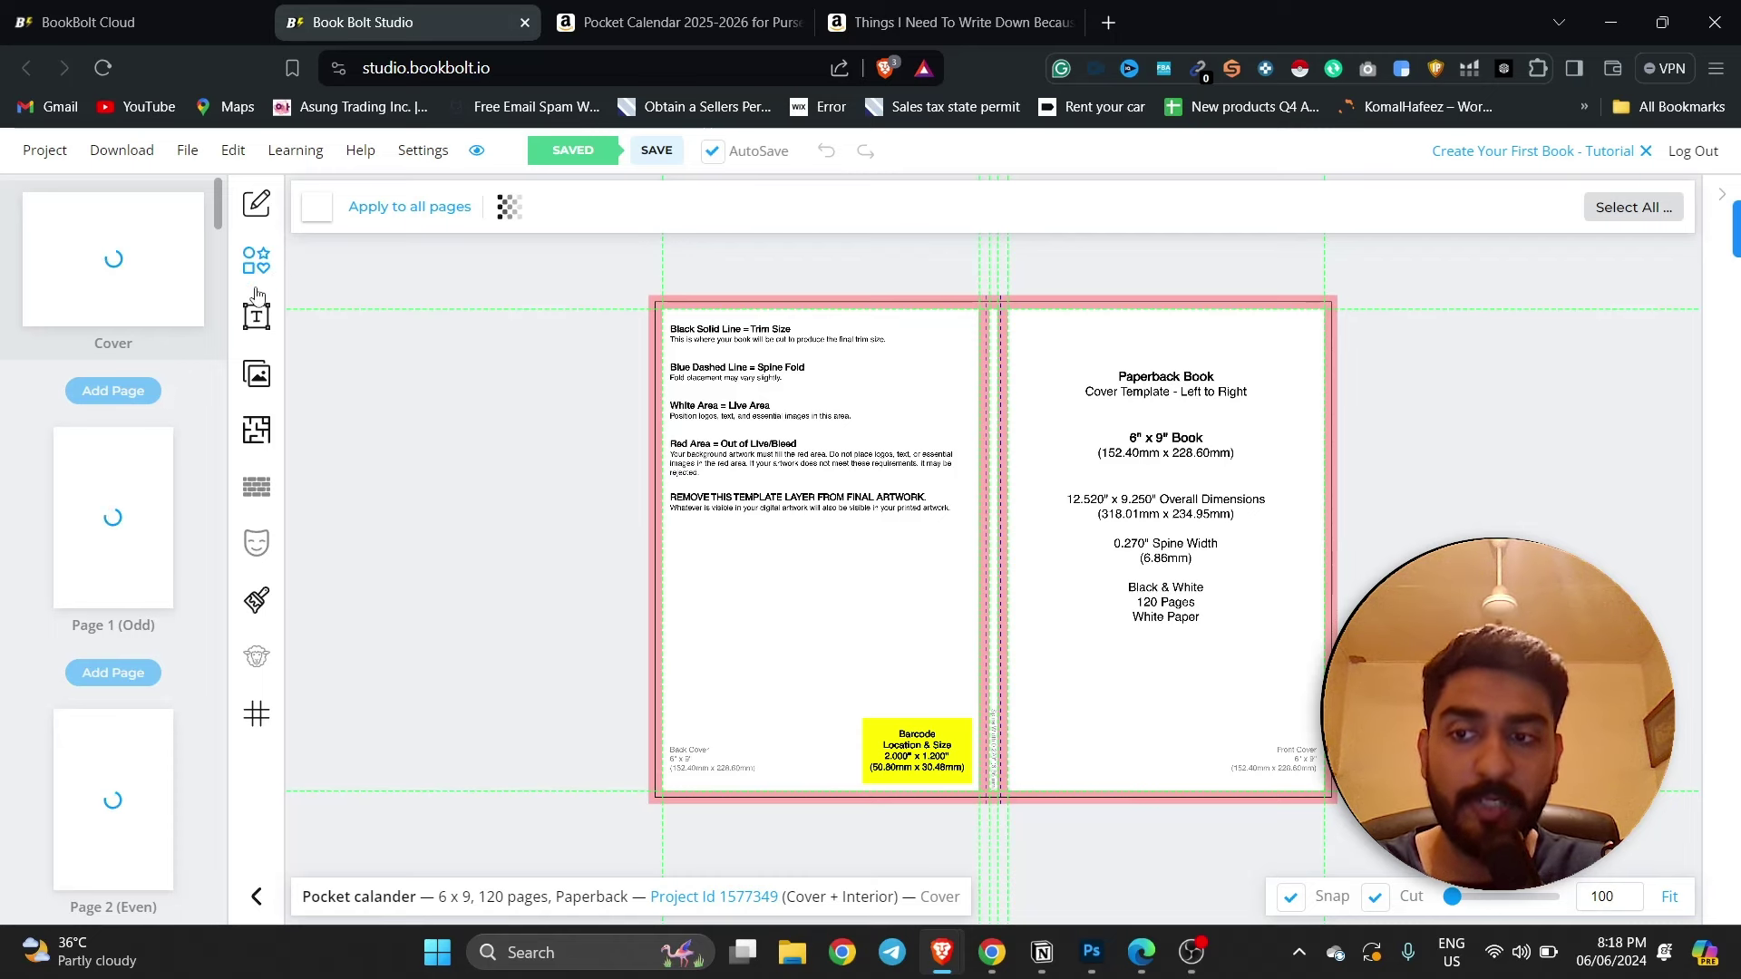
- Browse the Pixabay images and insert the picture of the old wooden house in the forest on the cover
{"action": "left_click", "coordinate": [254, 376]}
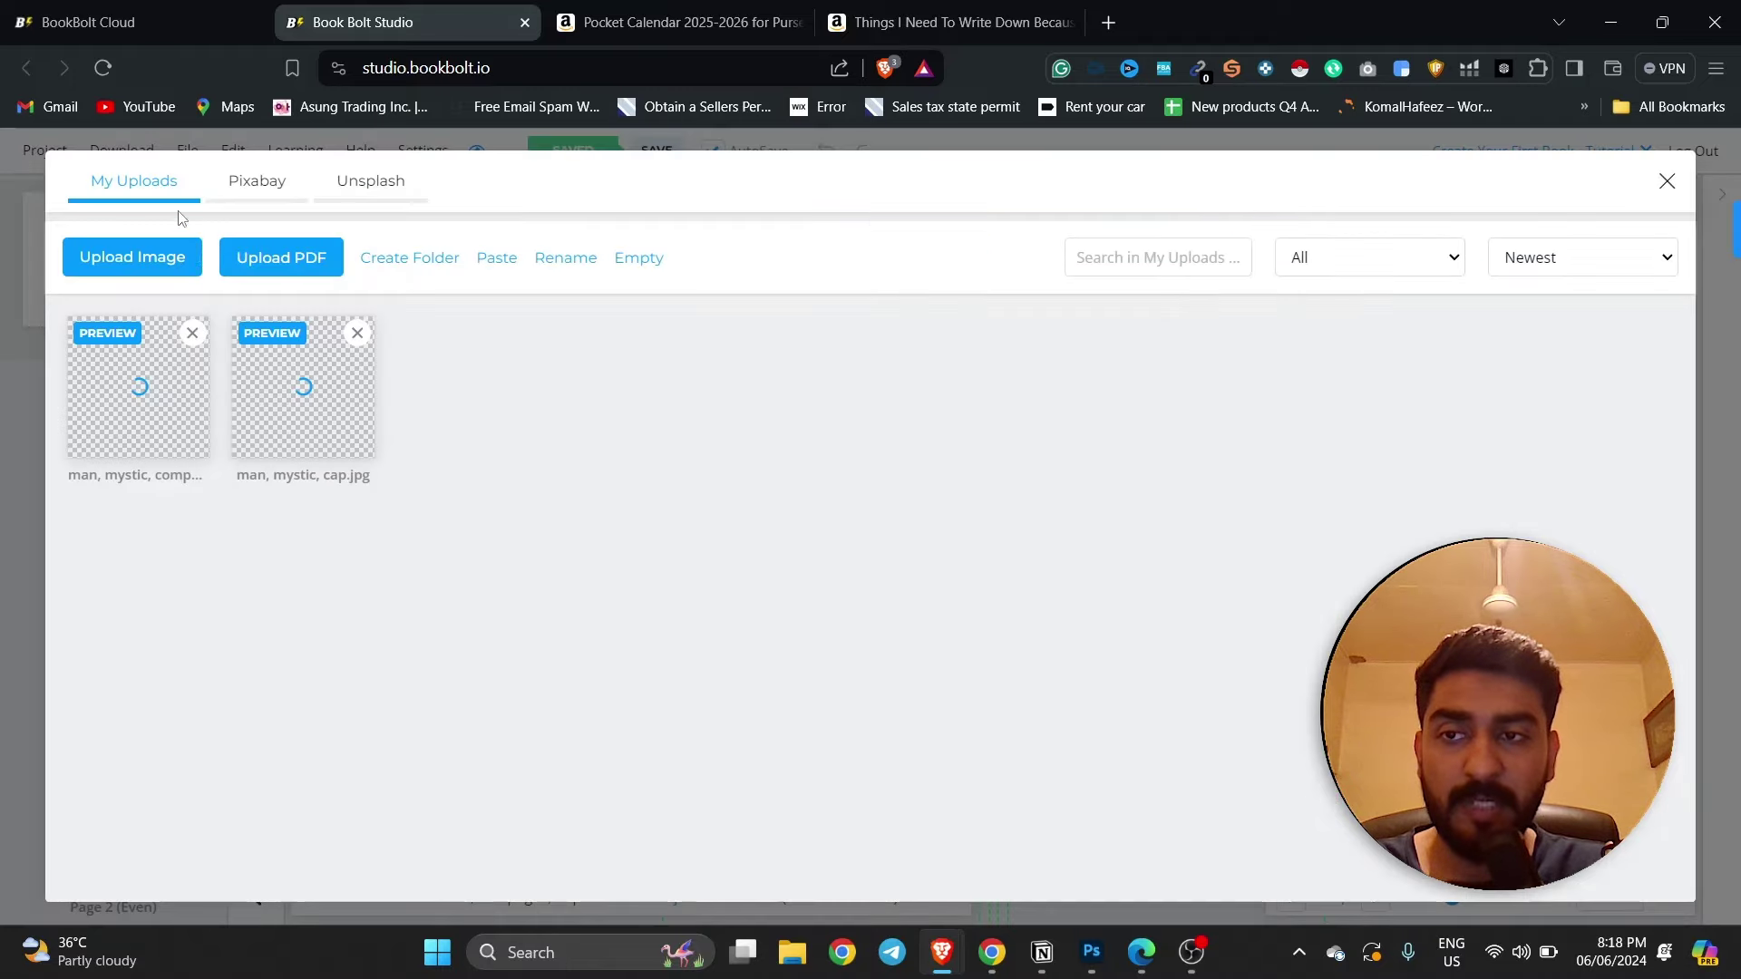
{"action": "left_click", "coordinate": [256, 192]}
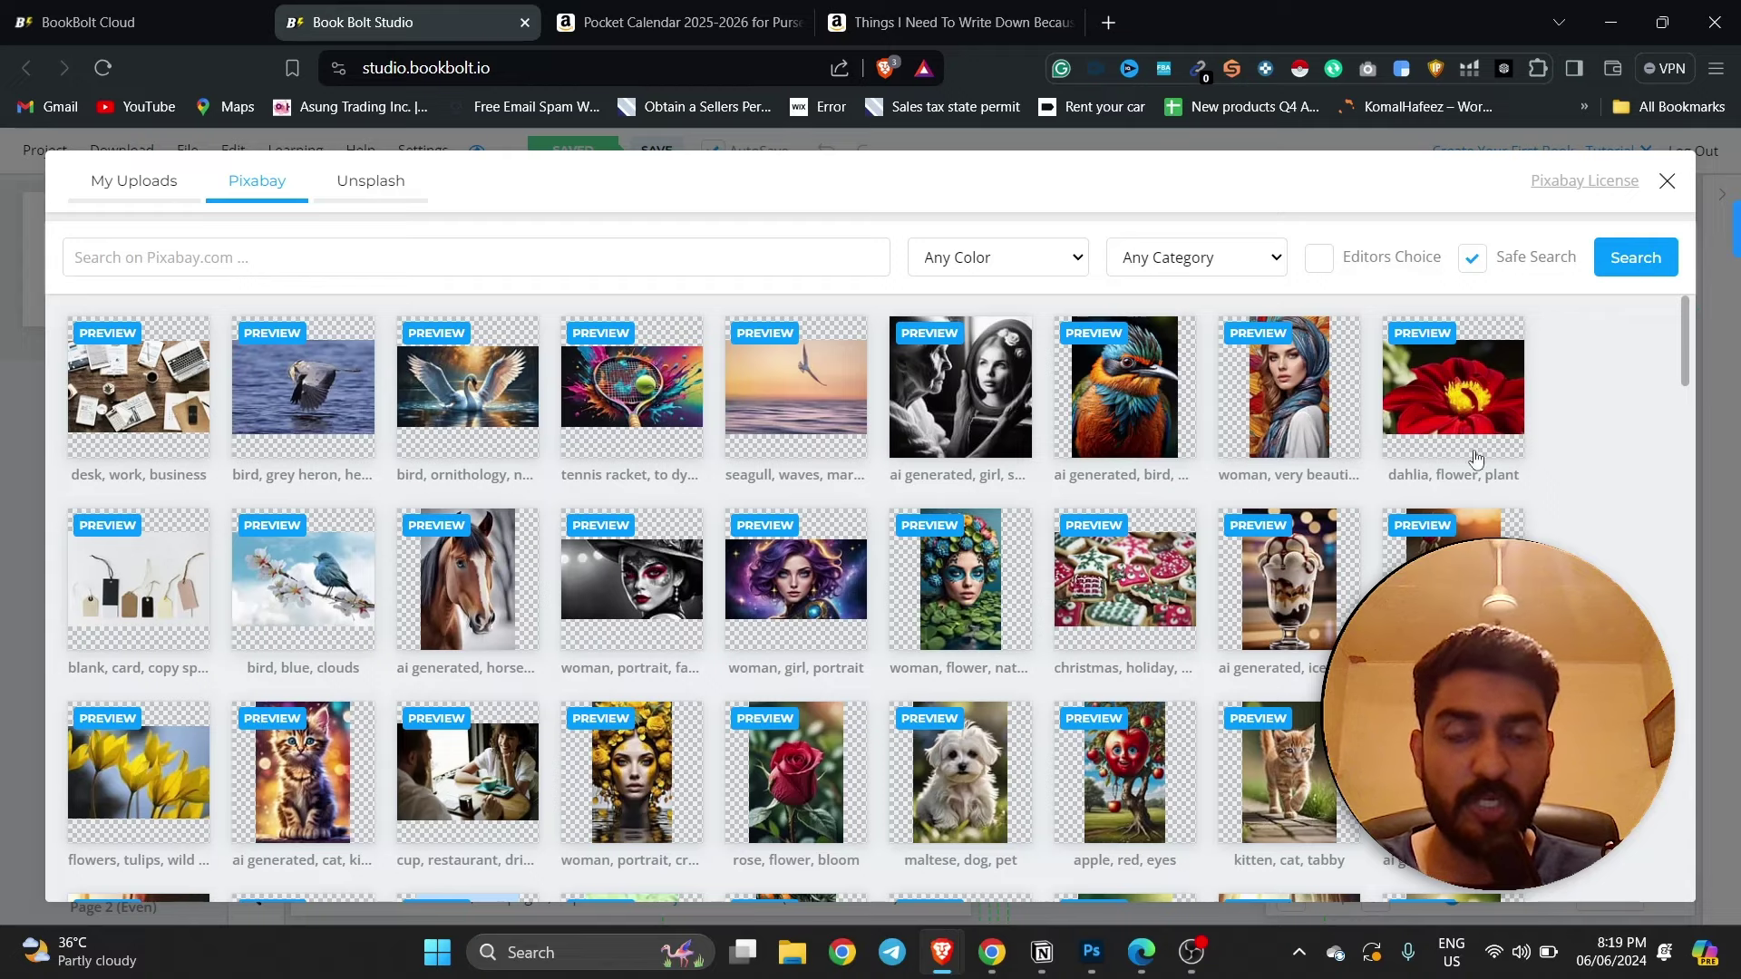
{"action": "scroll", "coordinate": [576, 454], "scroll_direction": "down", "scroll_amount": 4}
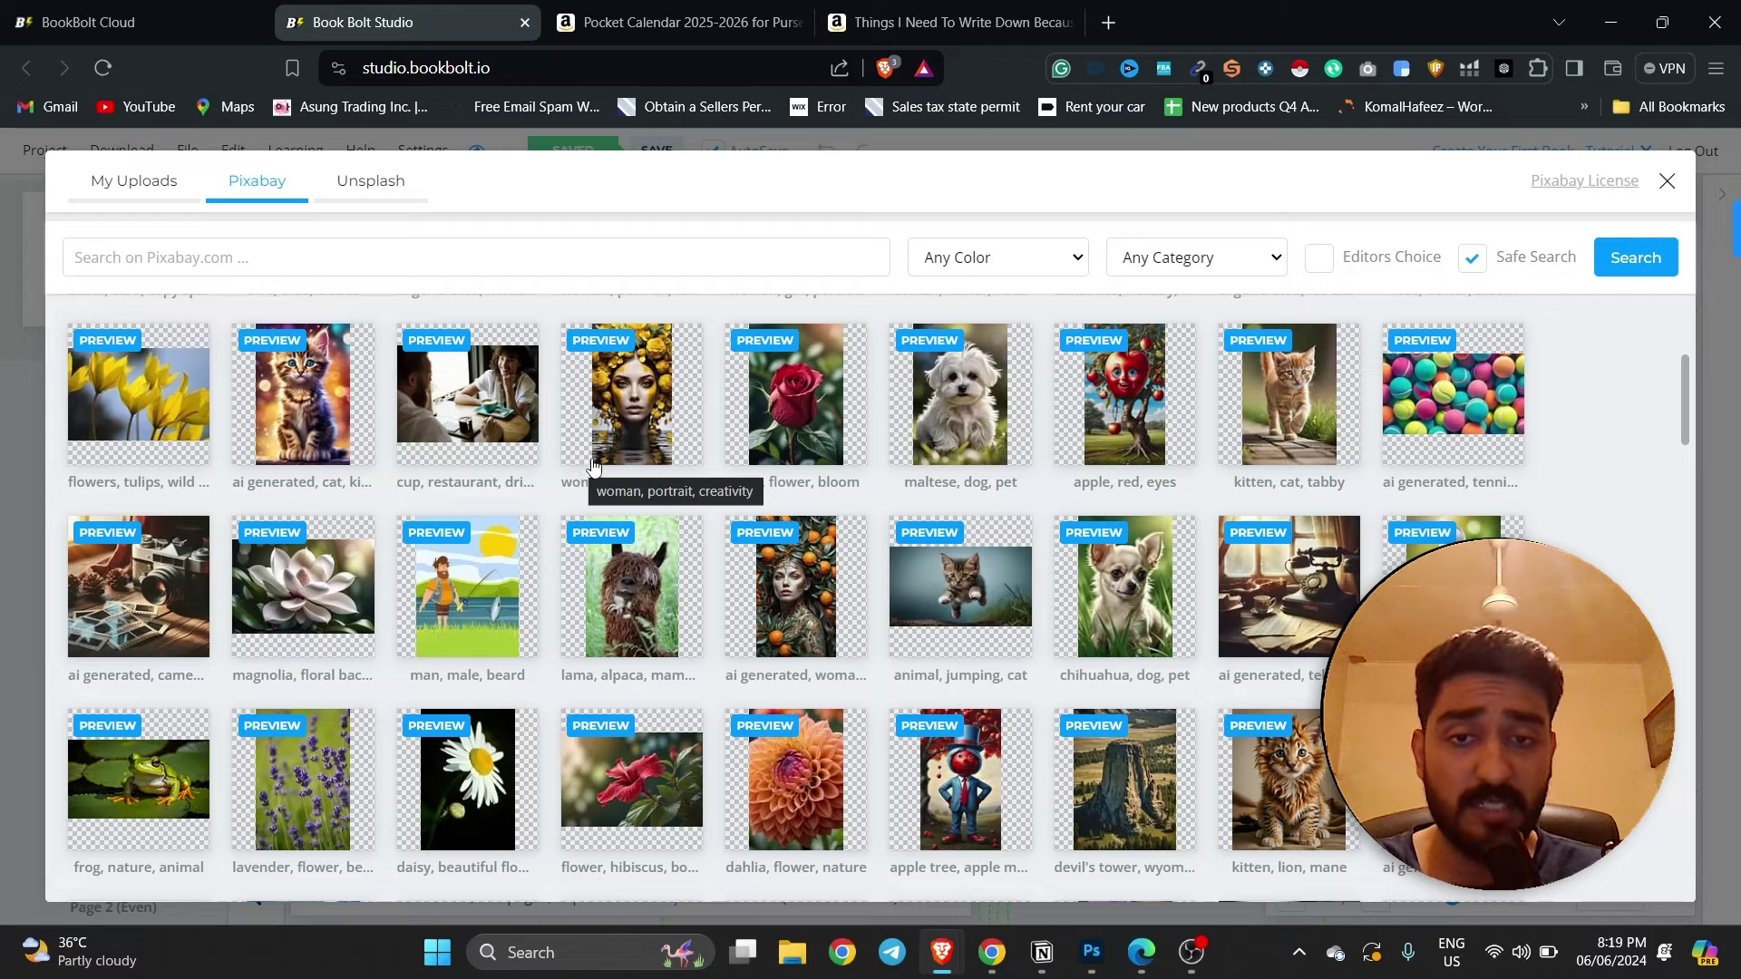
{"action": "scroll", "coordinate": [599, 467], "scroll_direction": "down", "scroll_amount": 4}
{"action": "scroll", "coordinate": [601, 468], "scroll_direction": "down", "scroll_amount": 2}
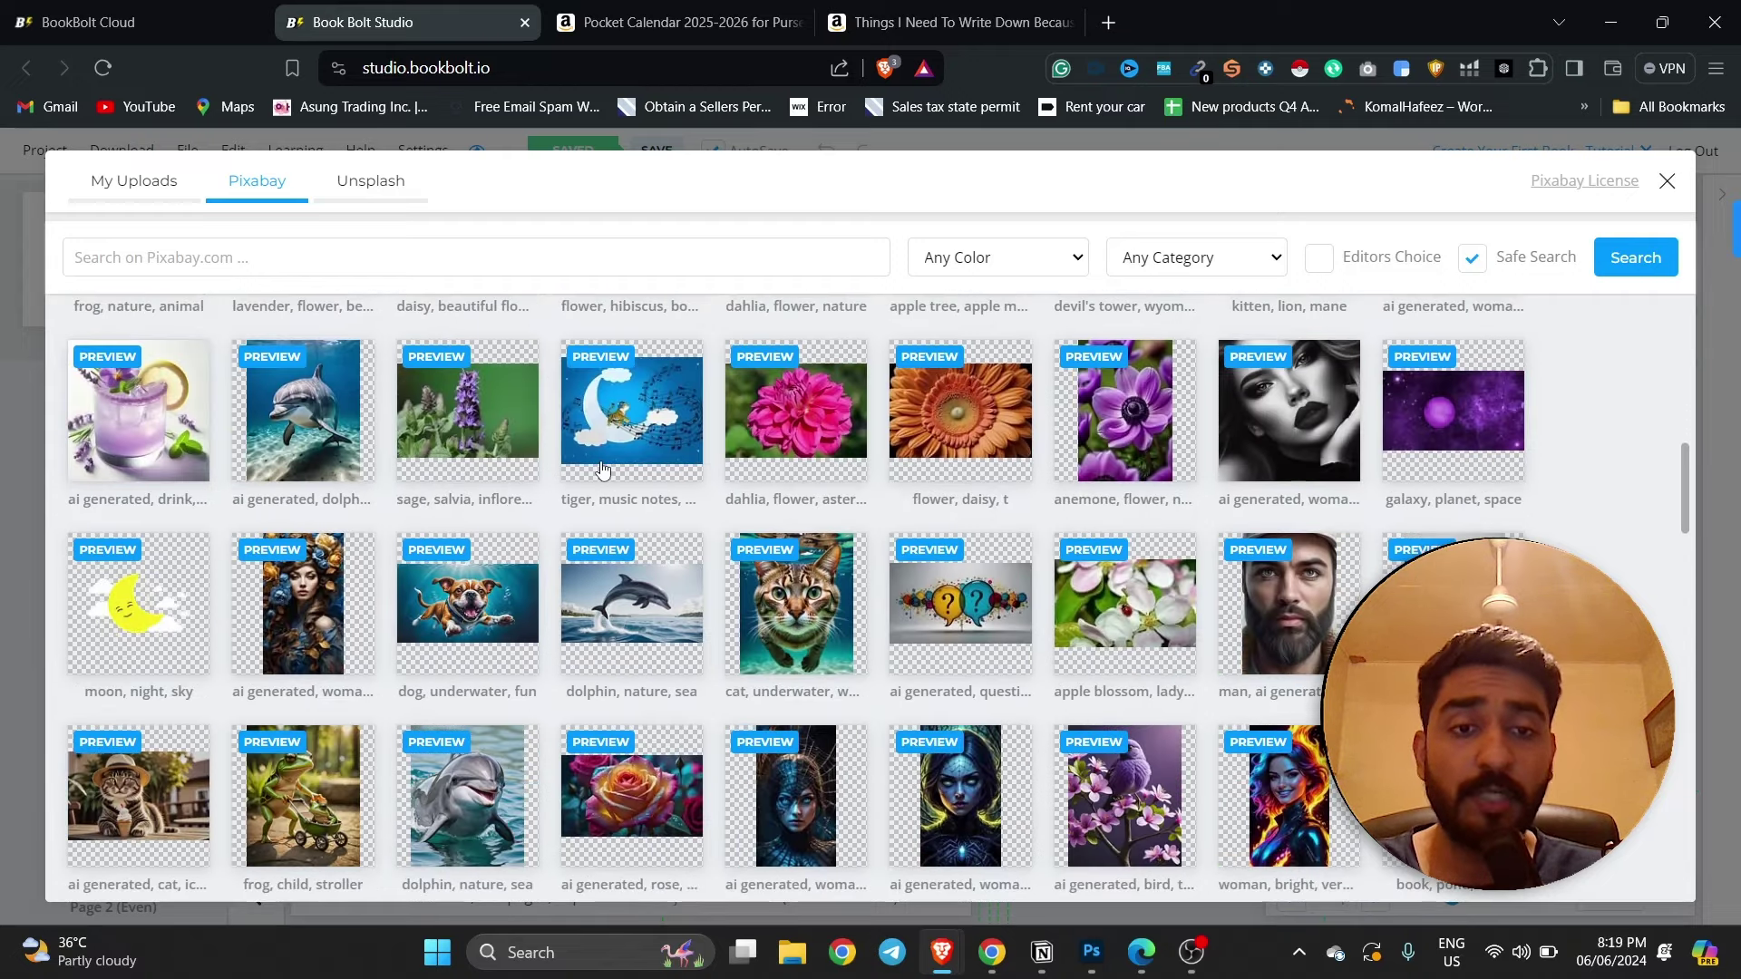
{"action": "scroll", "coordinate": [601, 468], "scroll_direction": "down", "scroll_amount": 2}
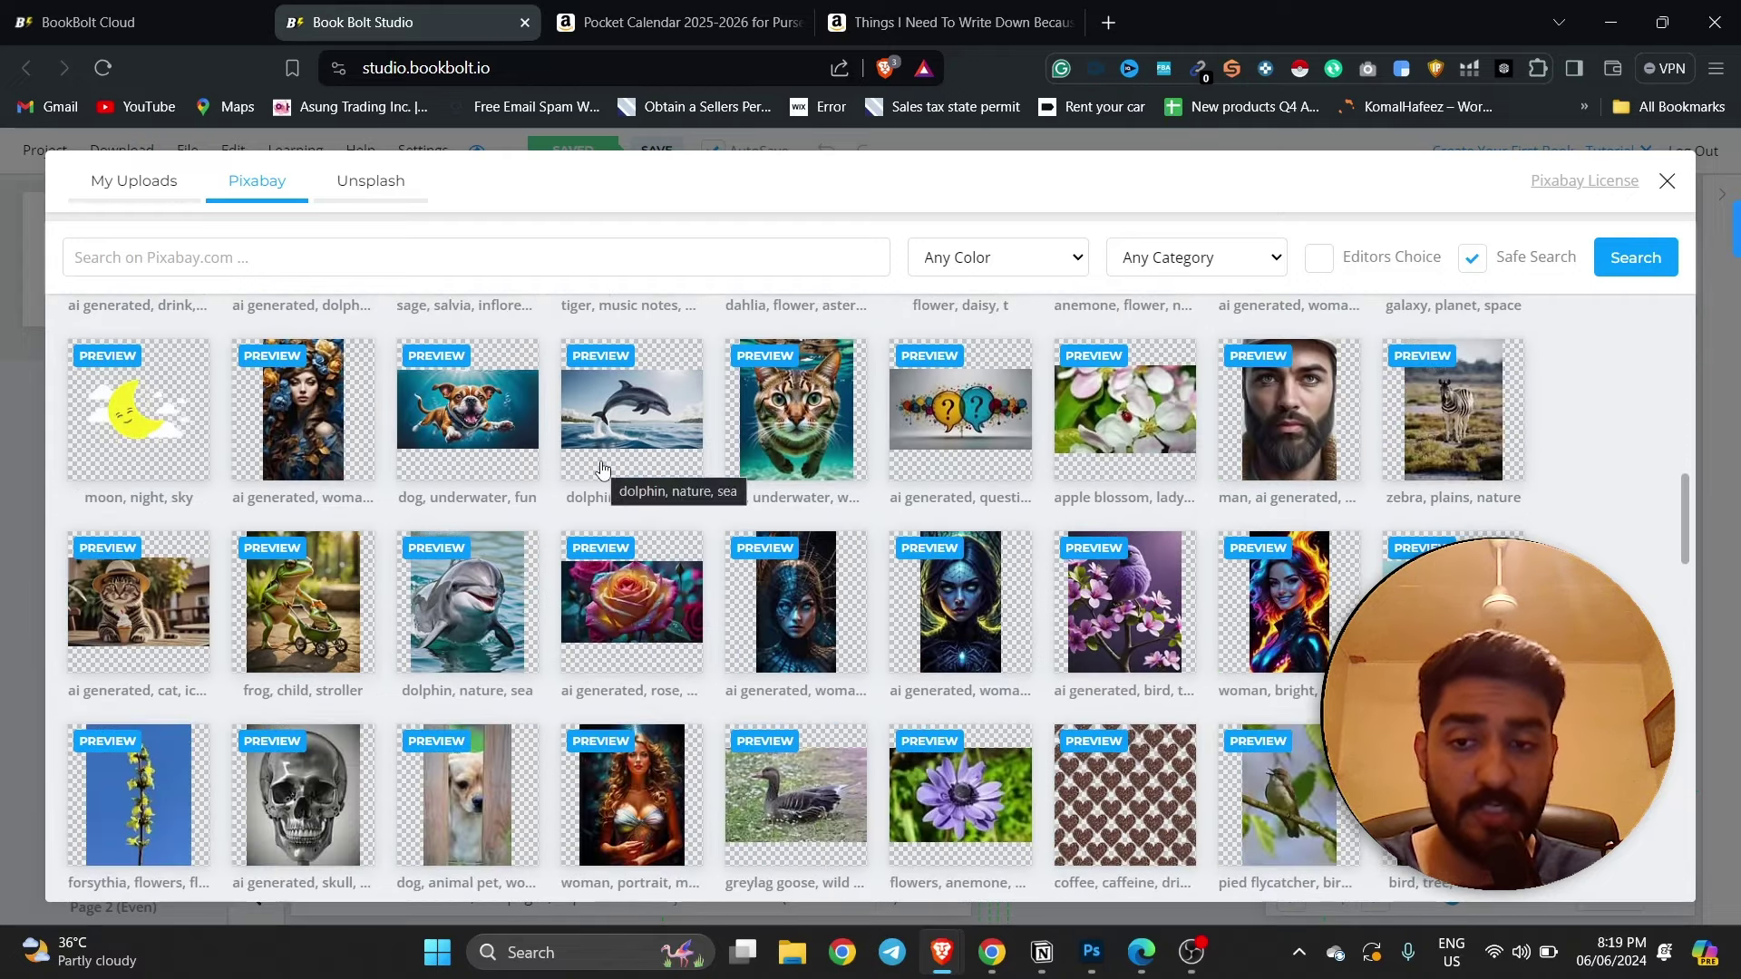
{"action": "scroll", "coordinate": [525, 631], "scroll_direction": "down", "scroll_amount": 2}
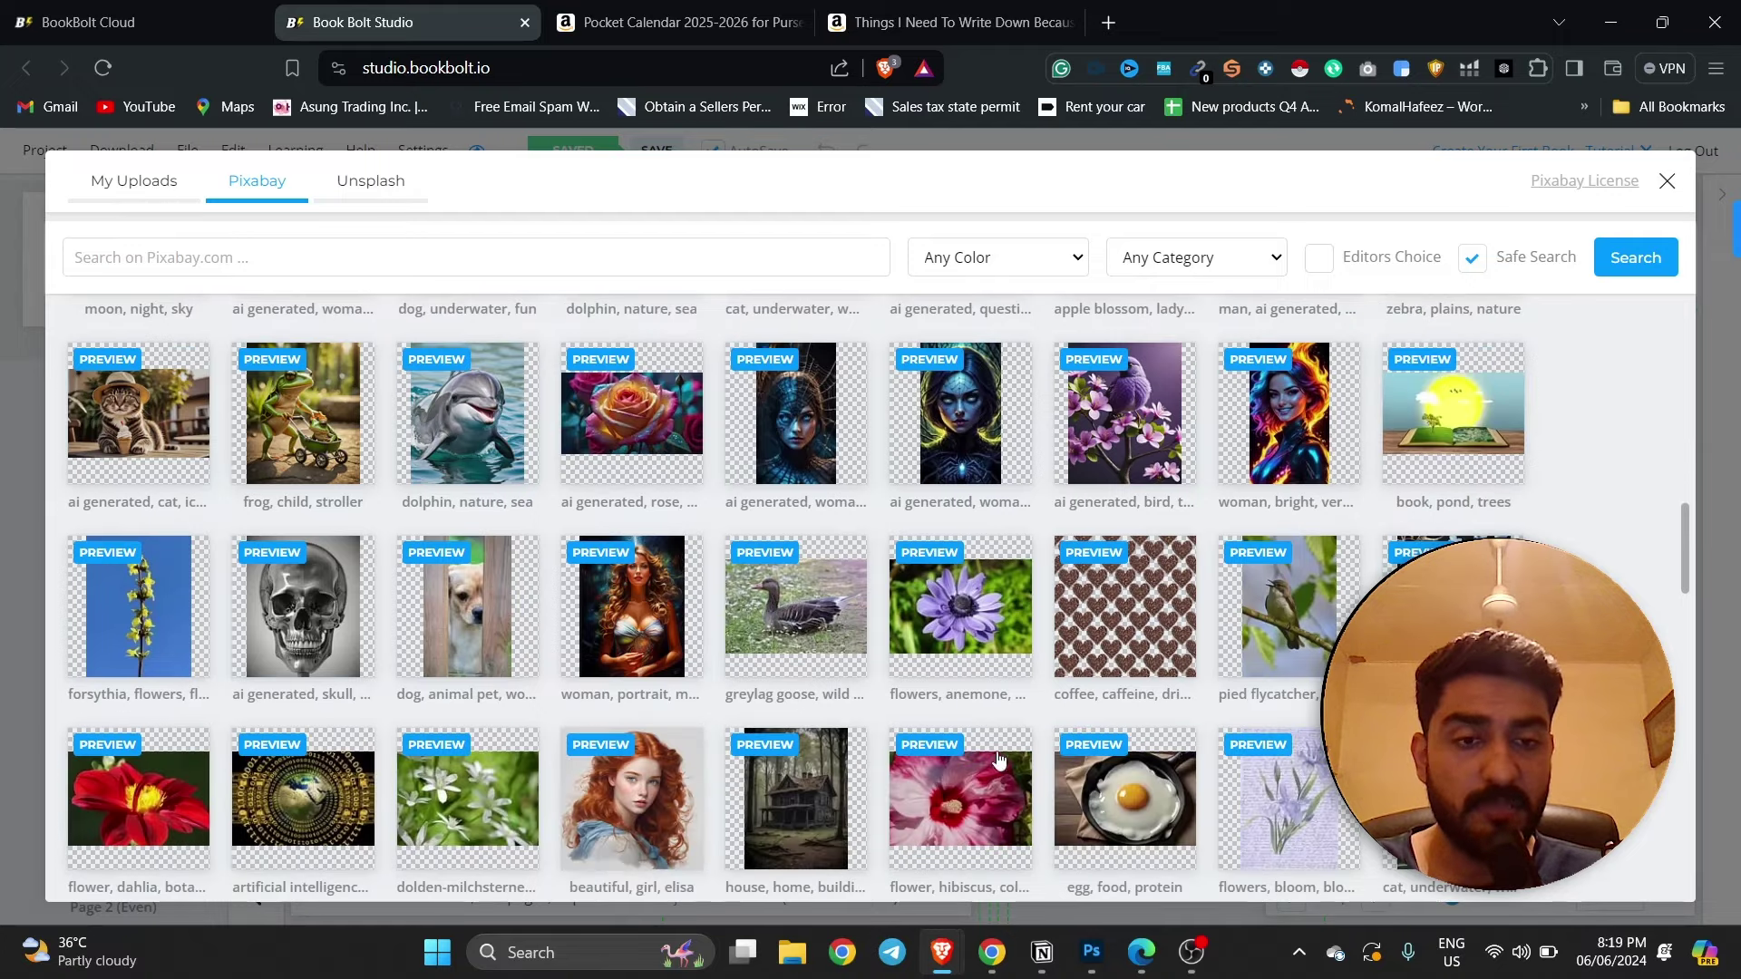
{"action": "left_click", "coordinate": [784, 813]}
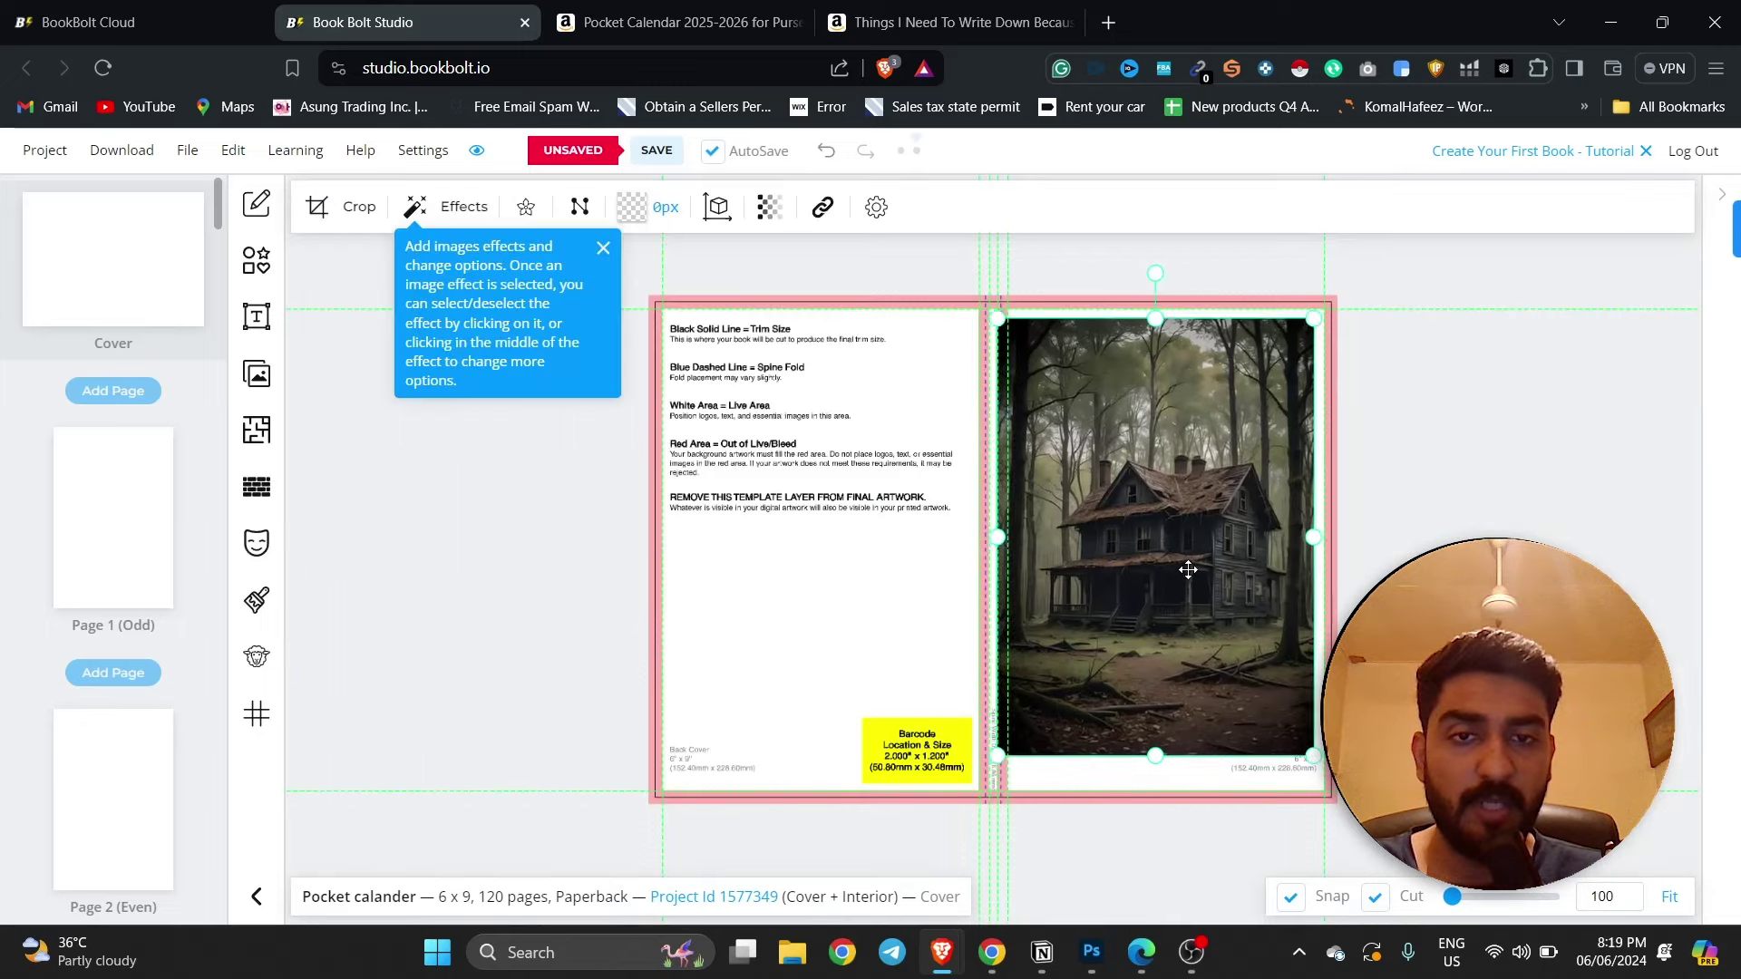
- Move and stretch the house image until it fills the entire back cover, spine and front cover
{"action": "left_click_drag", "start_coordinate": [1188, 570], "coordinate": [1179, 553]}
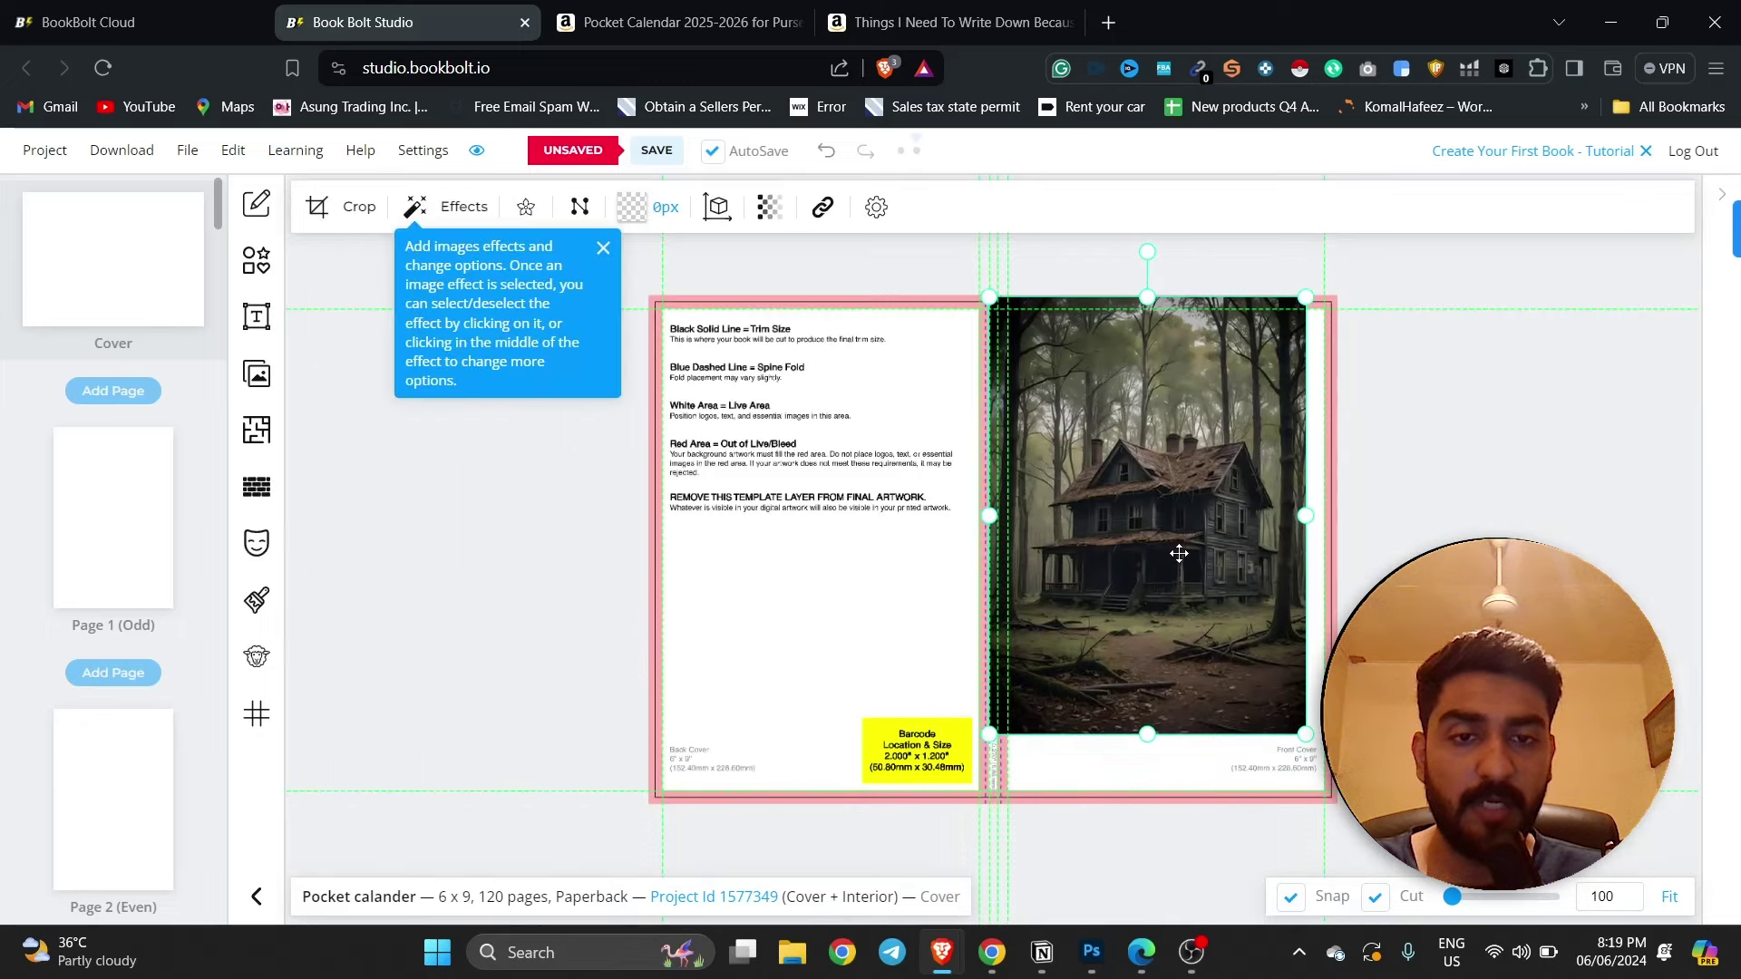
{"action": "left_click_drag", "start_coordinate": [1307, 734], "coordinate": [1417, 889]}
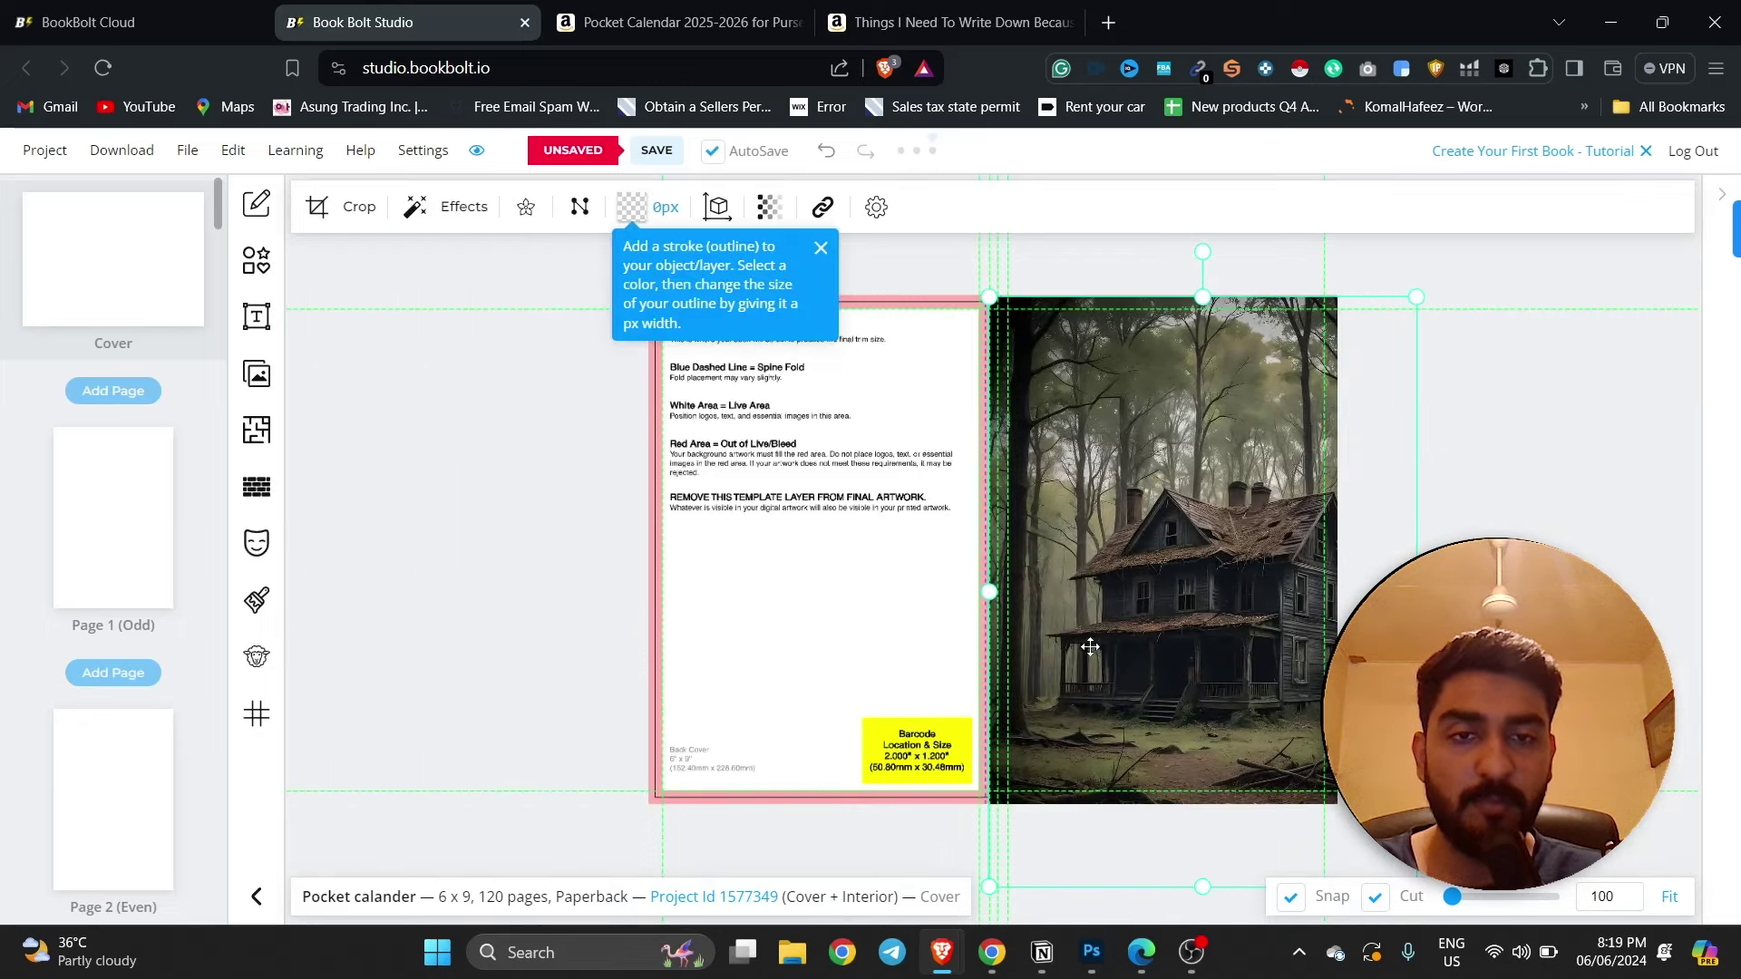
{"action": "left_click_drag", "start_coordinate": [990, 297], "coordinate": [946, 238]}
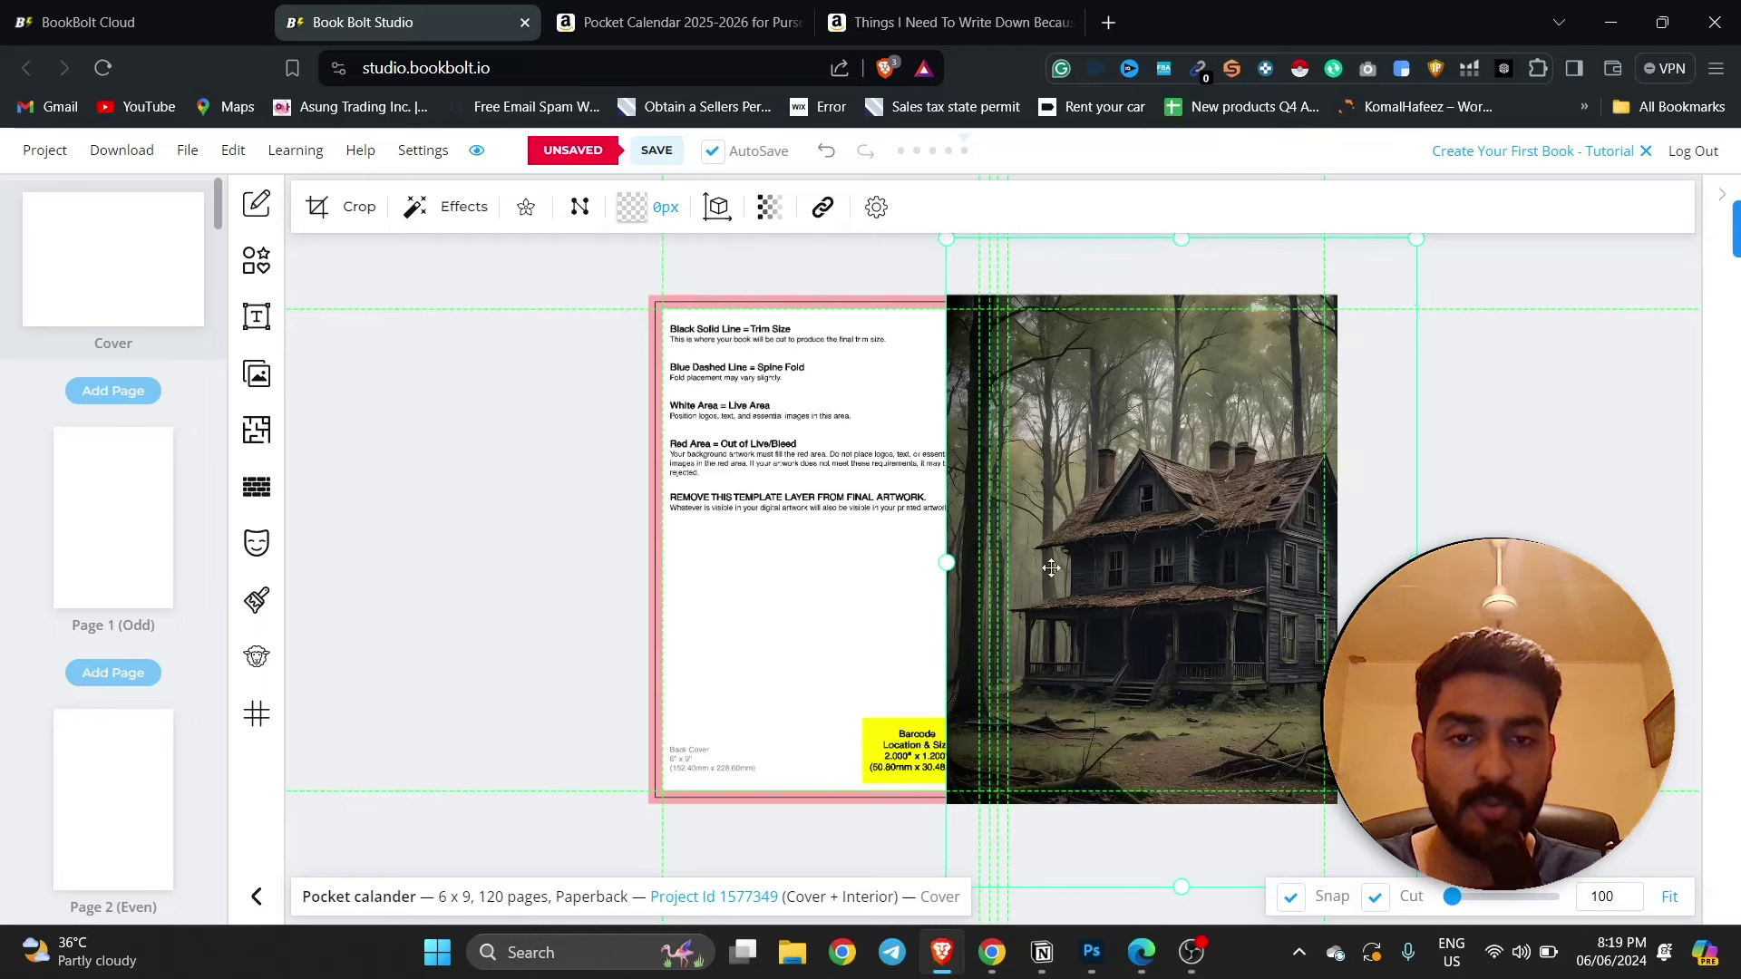
{"action": "left_click_drag", "start_coordinate": [948, 561], "coordinate": [615, 561]}
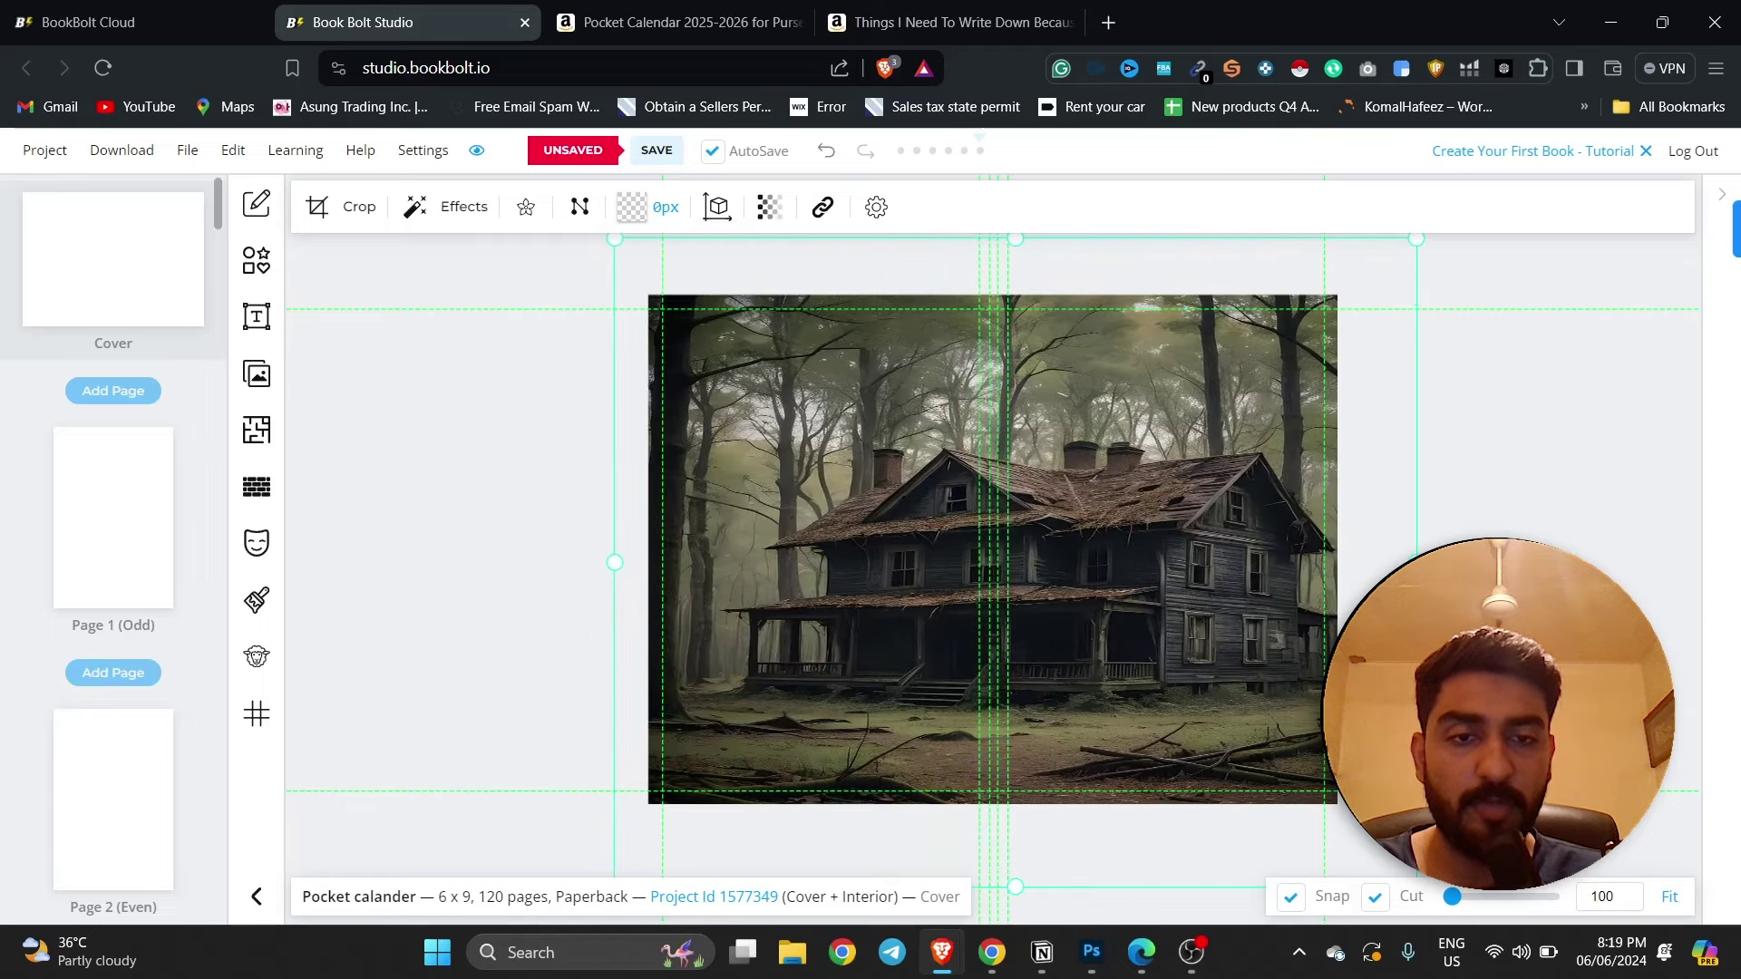
{"action": "scroll", "coordinate": [1532, 635], "scroll_direction": "down", "scroll_amount": 3}
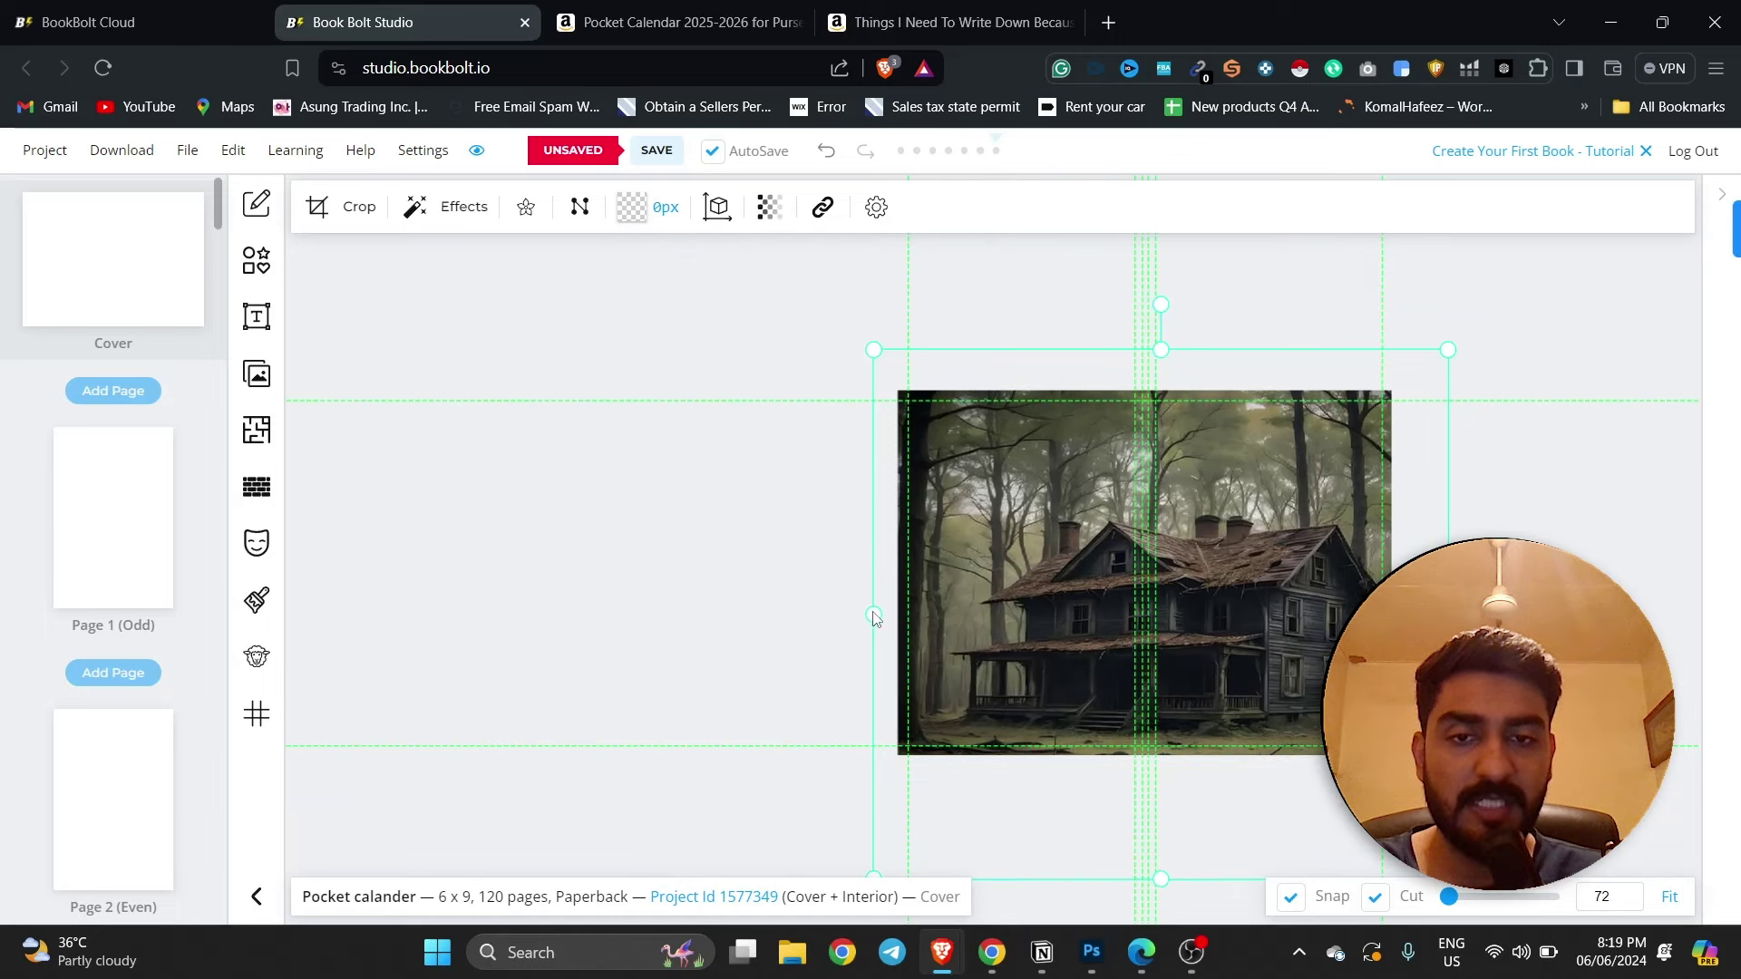
{"action": "left_click_drag", "start_coordinate": [876, 617], "coordinate": [879, 618]}
{"action": "left_click", "coordinate": [1527, 582]}
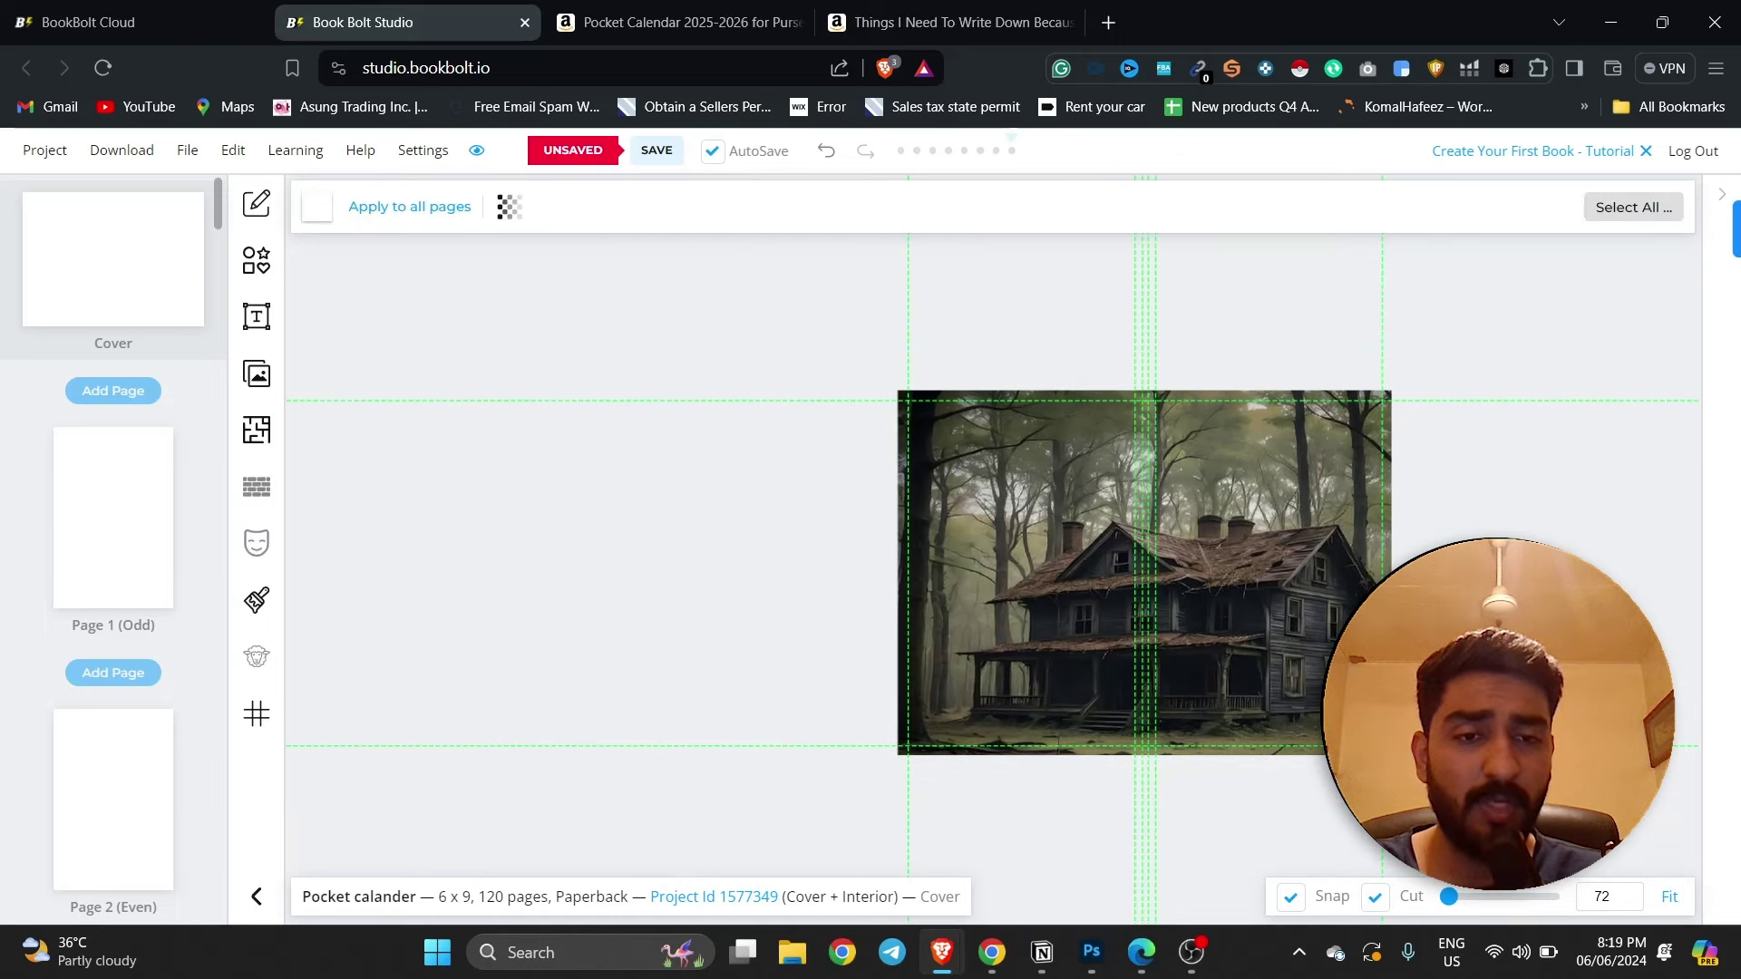
{"action": "scroll", "coordinate": [1527, 582], "scroll_direction": "up", "scroll_amount": 3}
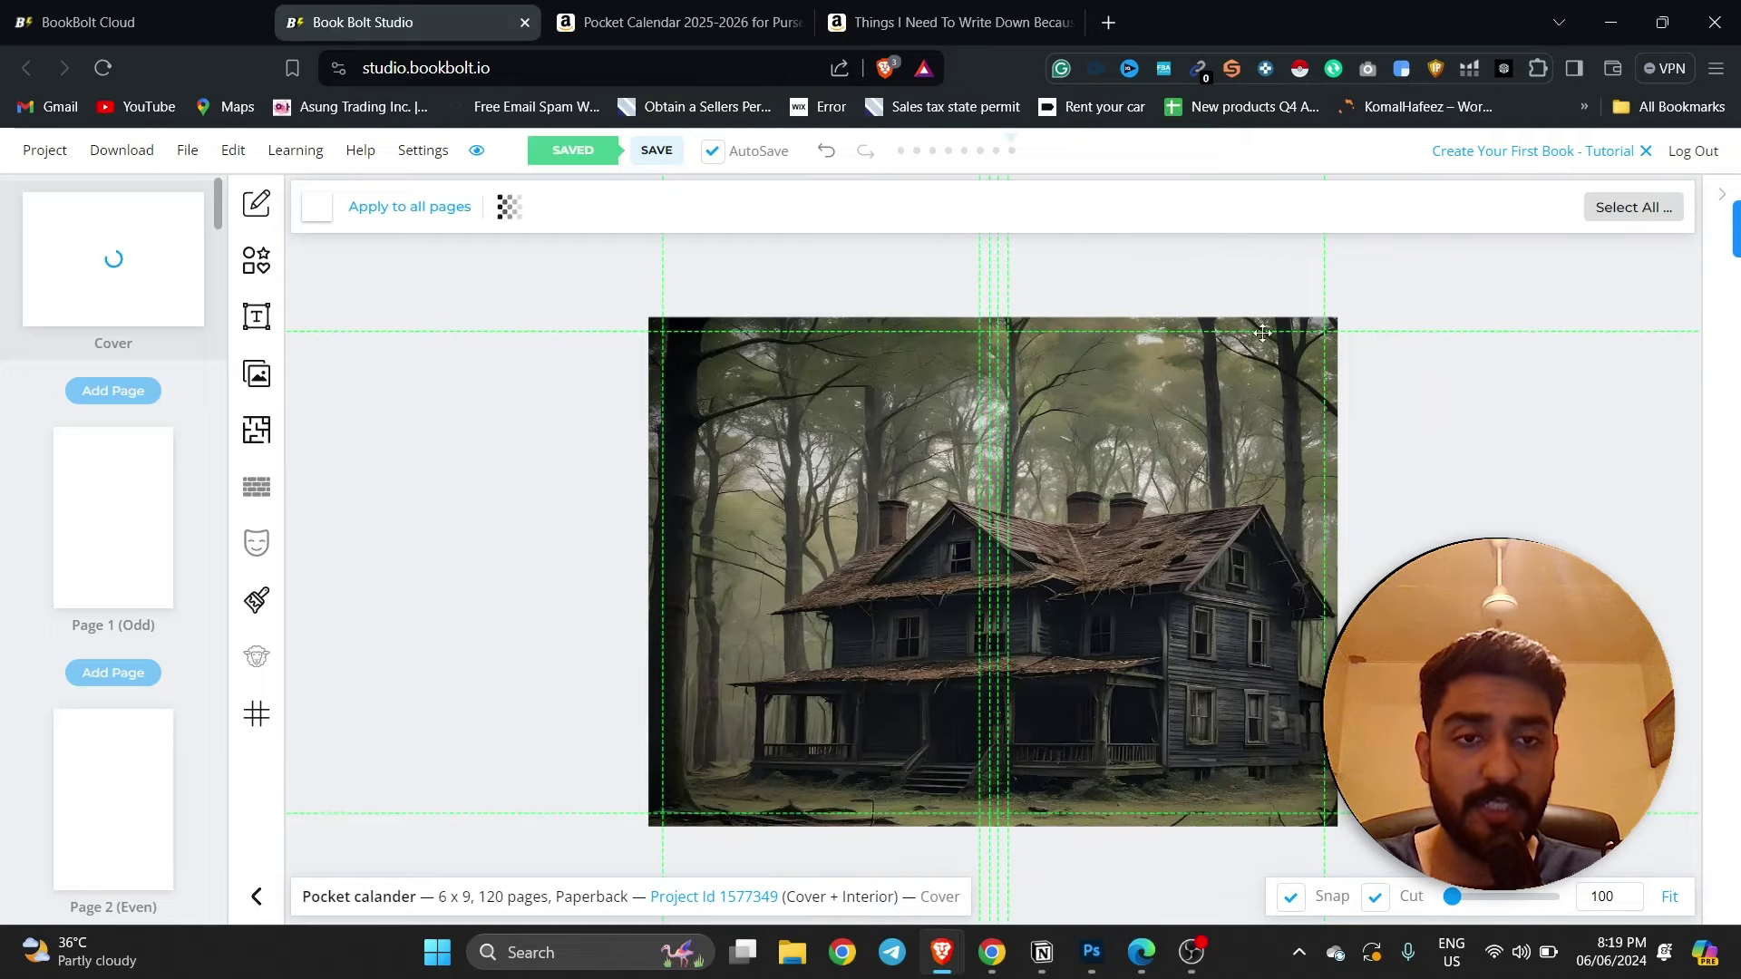
- Add the circled star shape, place it enlarged on the front cover and fill it with white #FFFEFE
{"action": "left_click", "coordinate": [251, 262]}
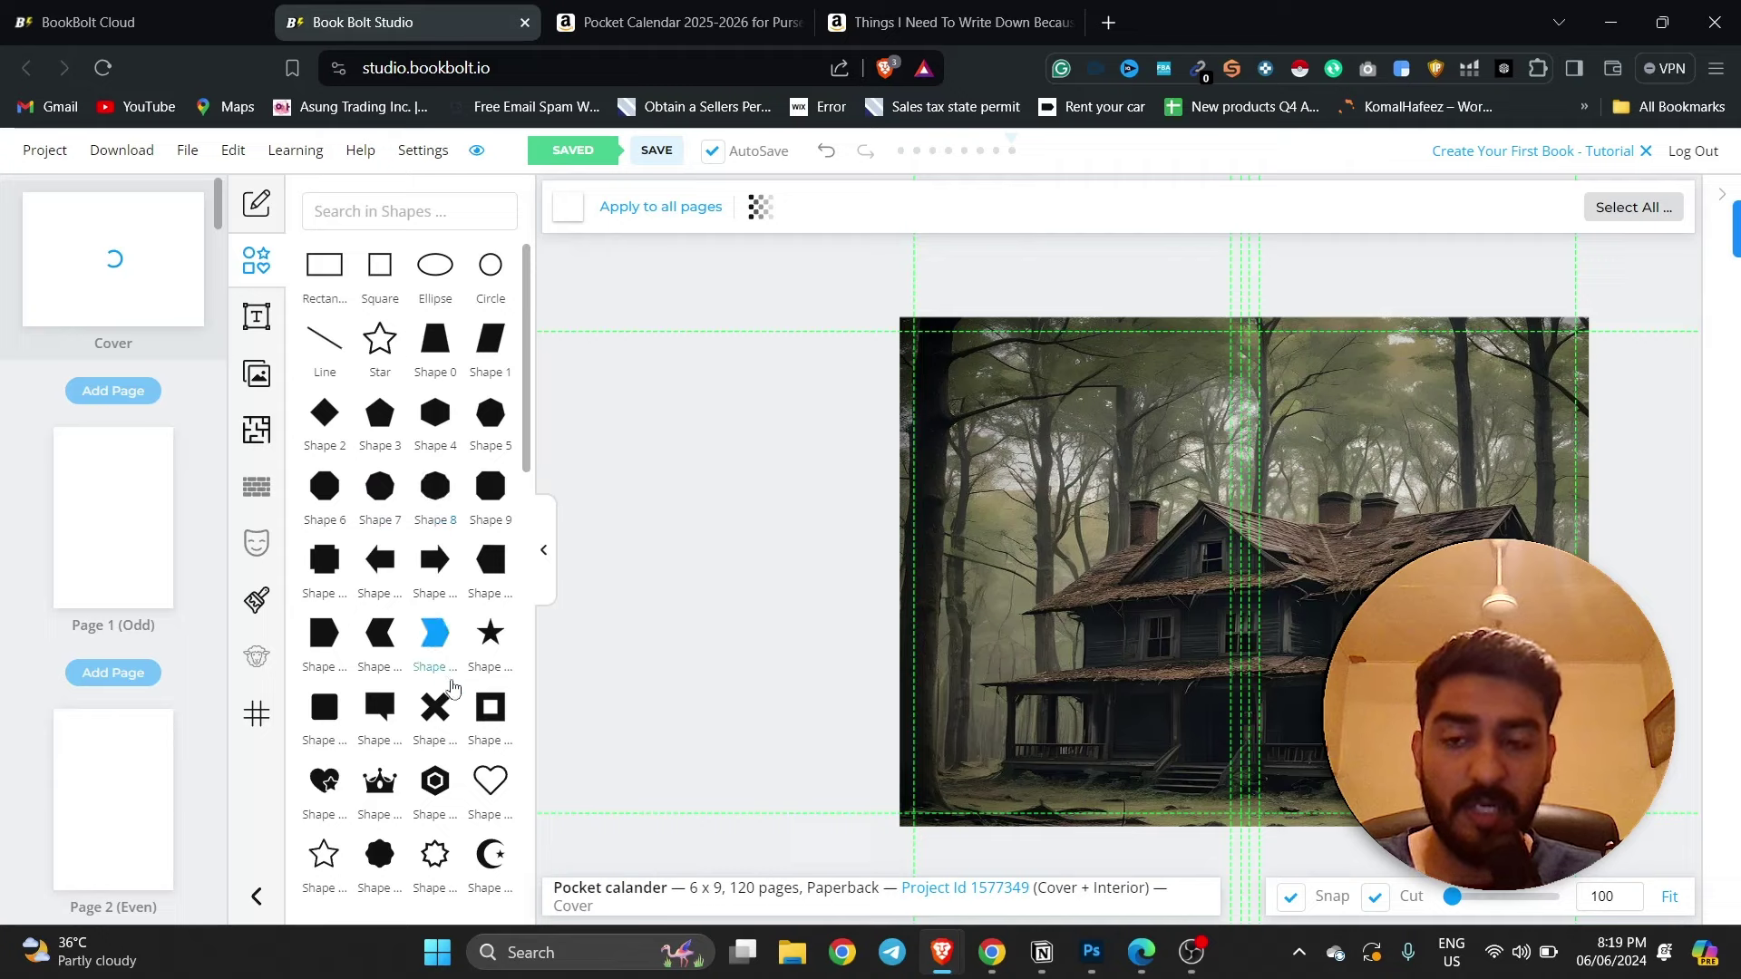
{"action": "scroll", "coordinate": [452, 686], "scroll_direction": "down", "scroll_amount": 2}
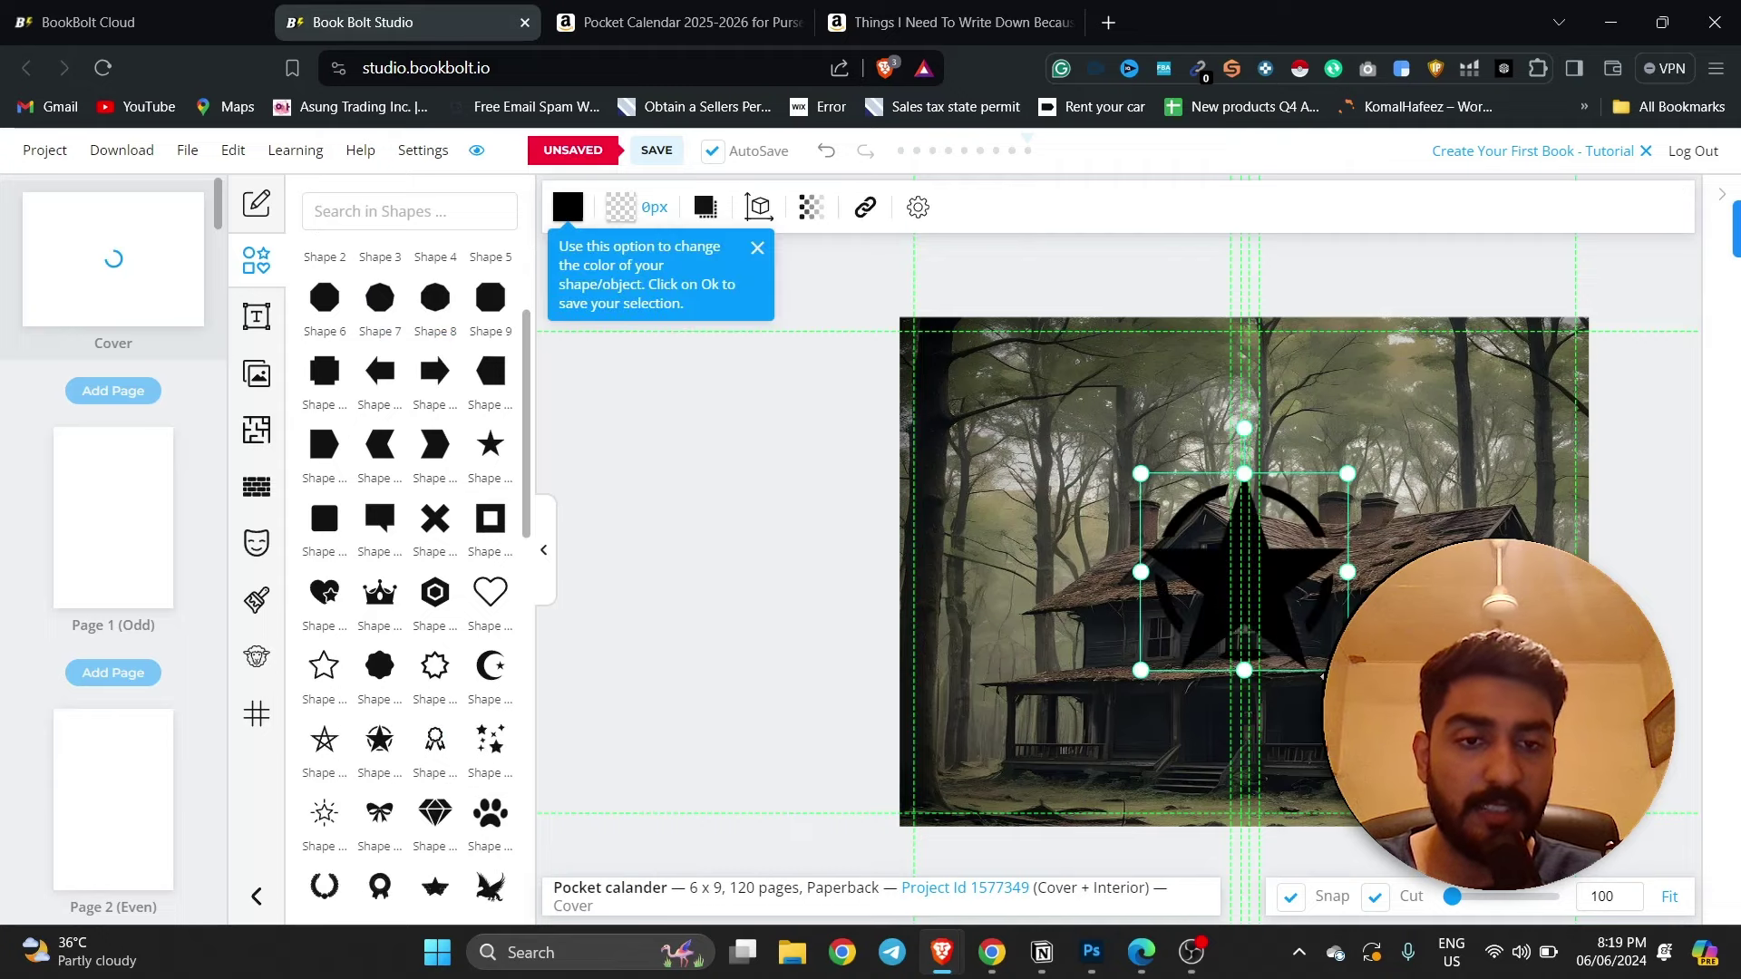
{"action": "left_click_drag", "start_coordinate": [1244, 572], "coordinate": [1417, 596]}
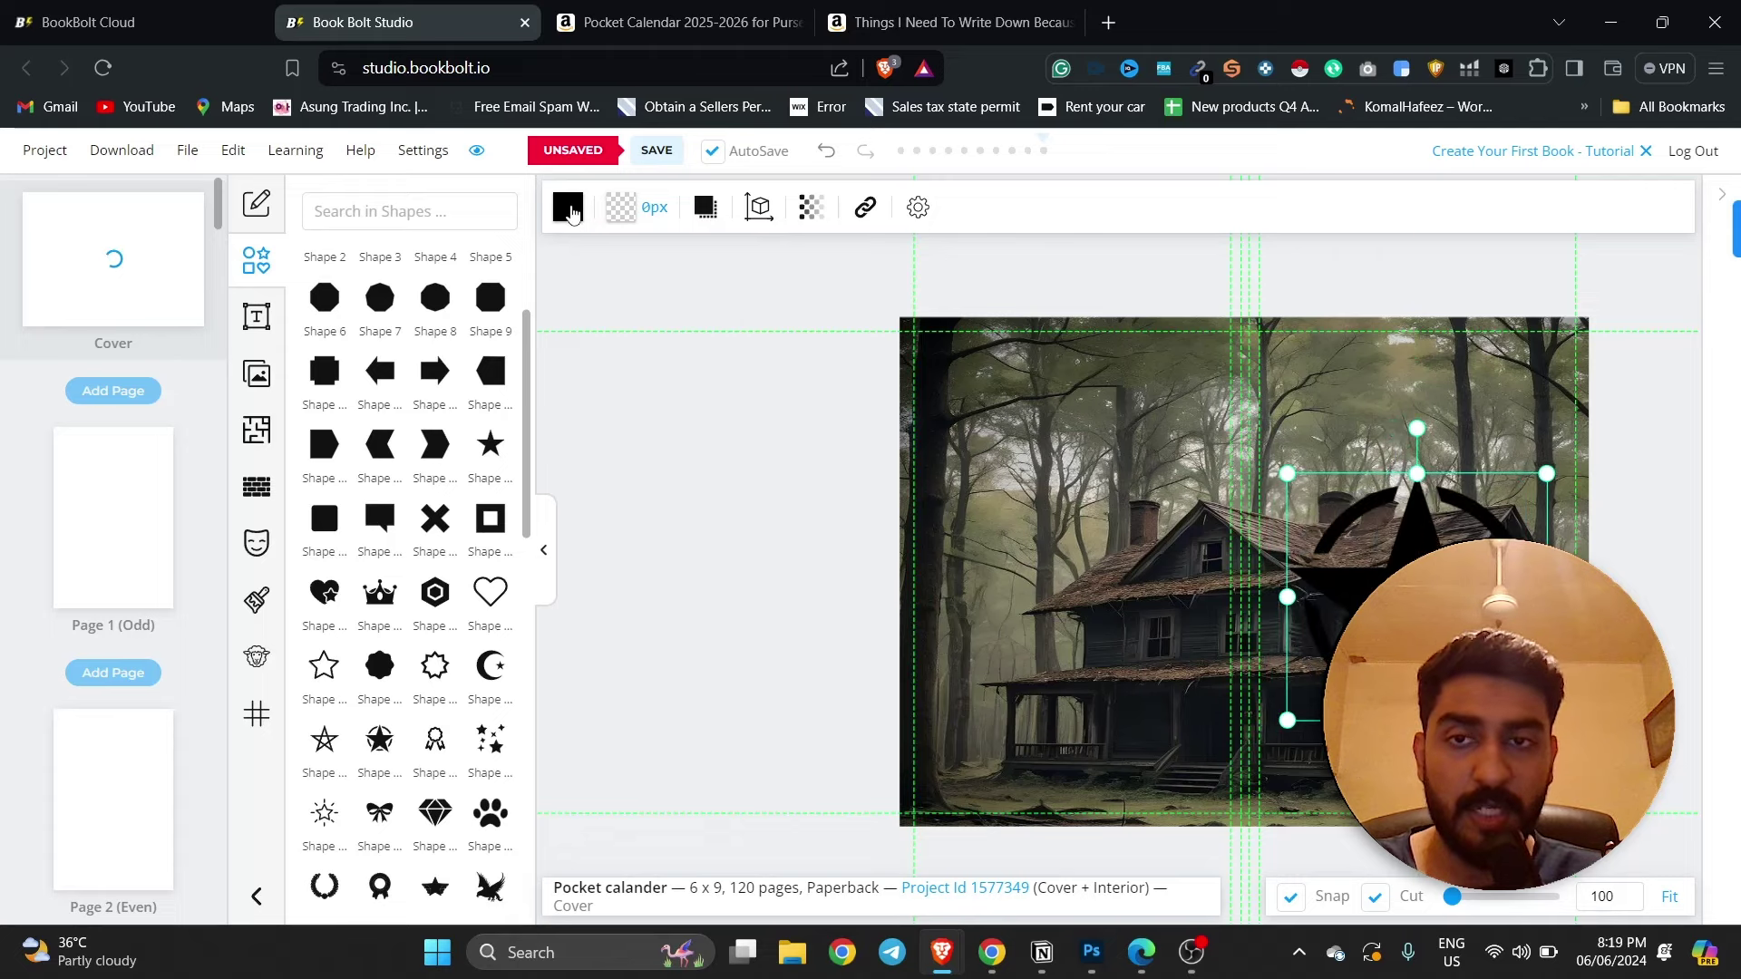
{"action": "left_click", "coordinate": [568, 207]}
{"action": "left_click_drag", "start_coordinate": [599, 547], "coordinate": [542, 318]}
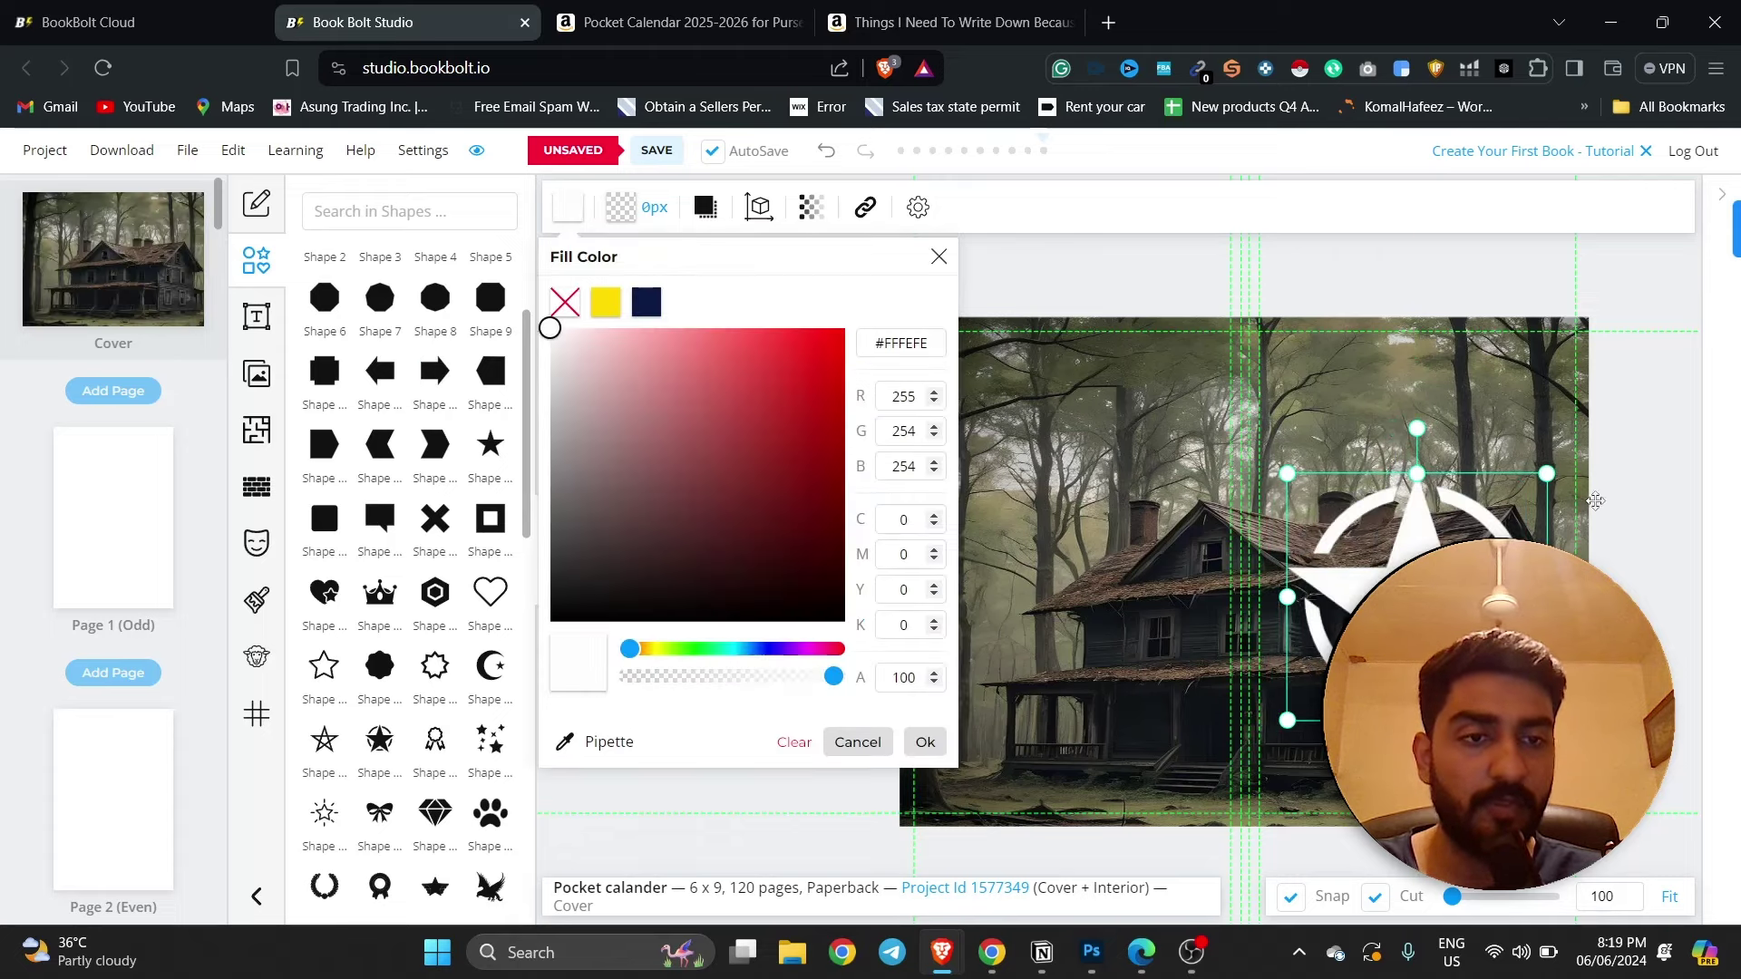
{"action": "left_click", "coordinate": [1649, 505]}
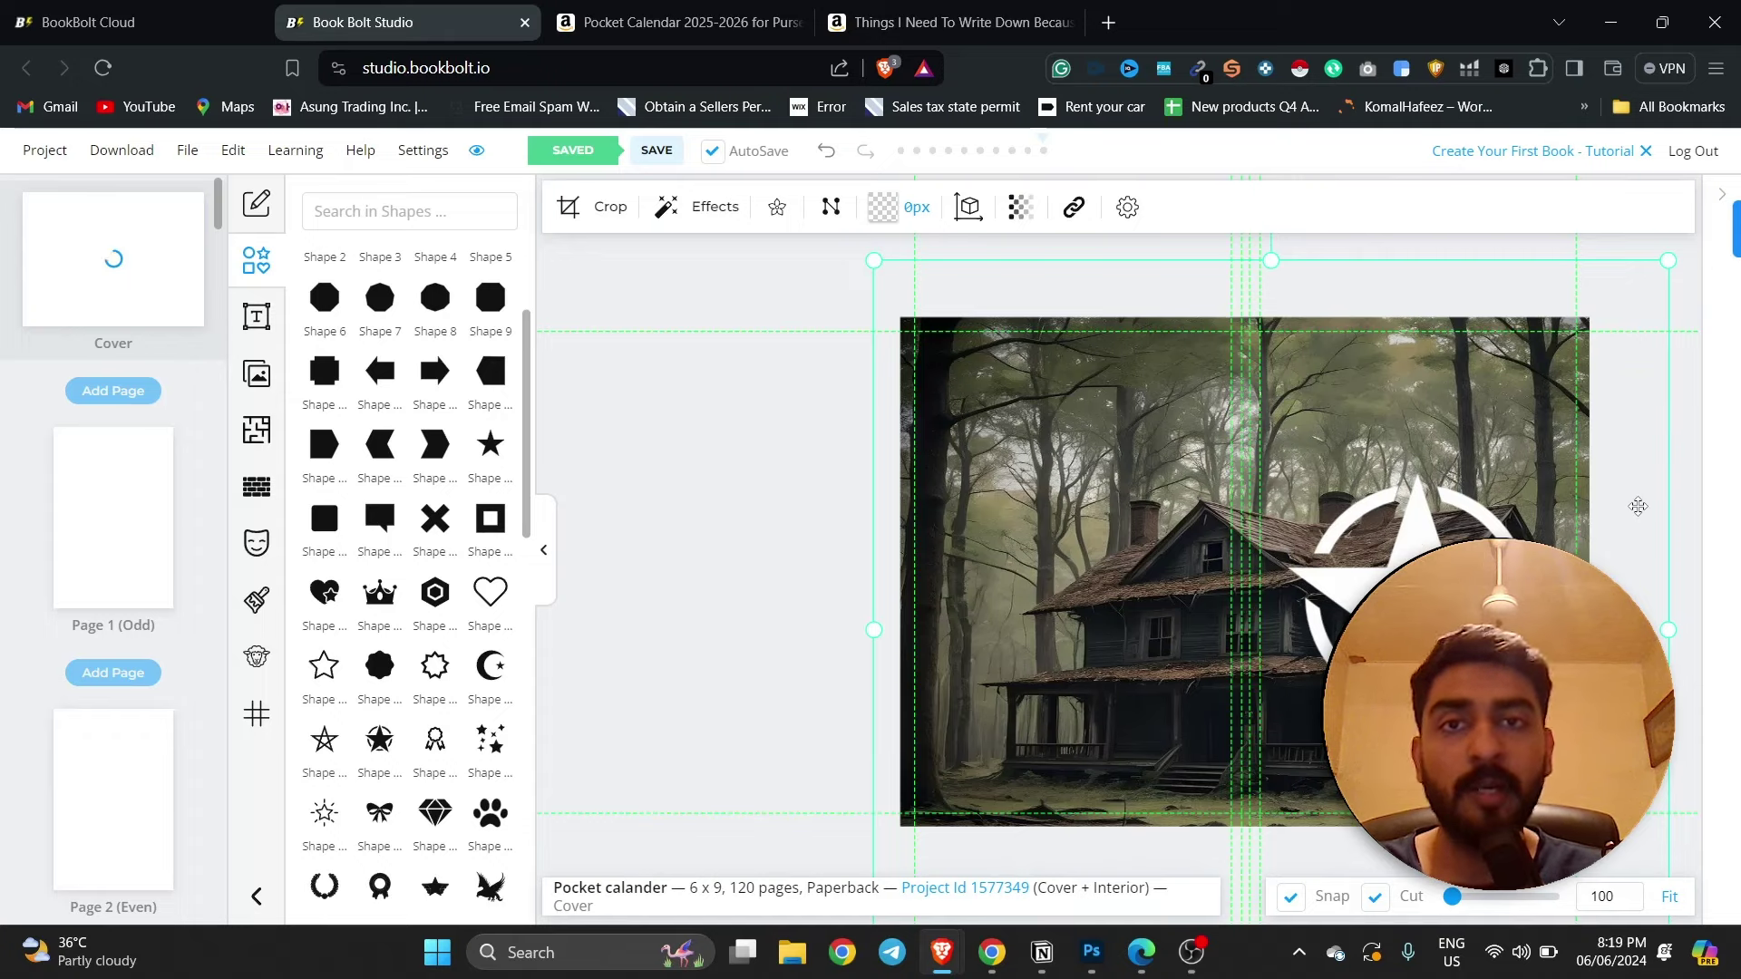
- Examine the pocket calendar's floral cover design on its Amazon page and return to Book Bolt Studio
{"action": "left_click", "coordinate": [749, 7]}
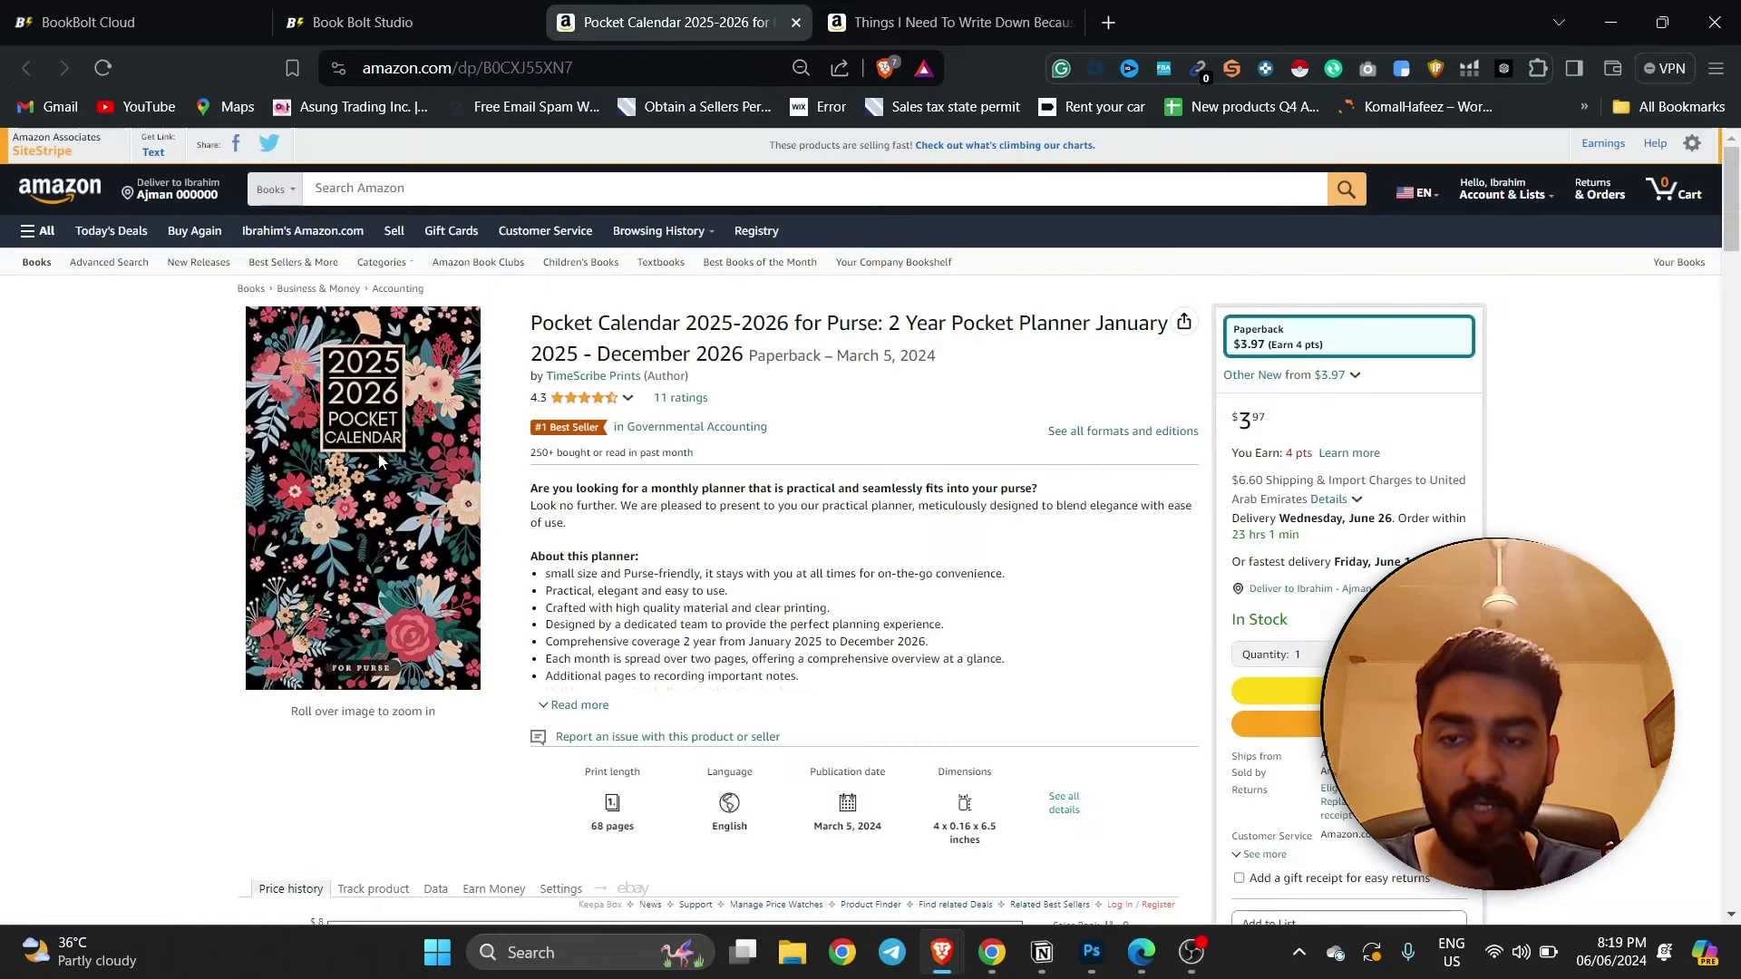
{"action": "mouse_move", "coordinate": [373, 423]}
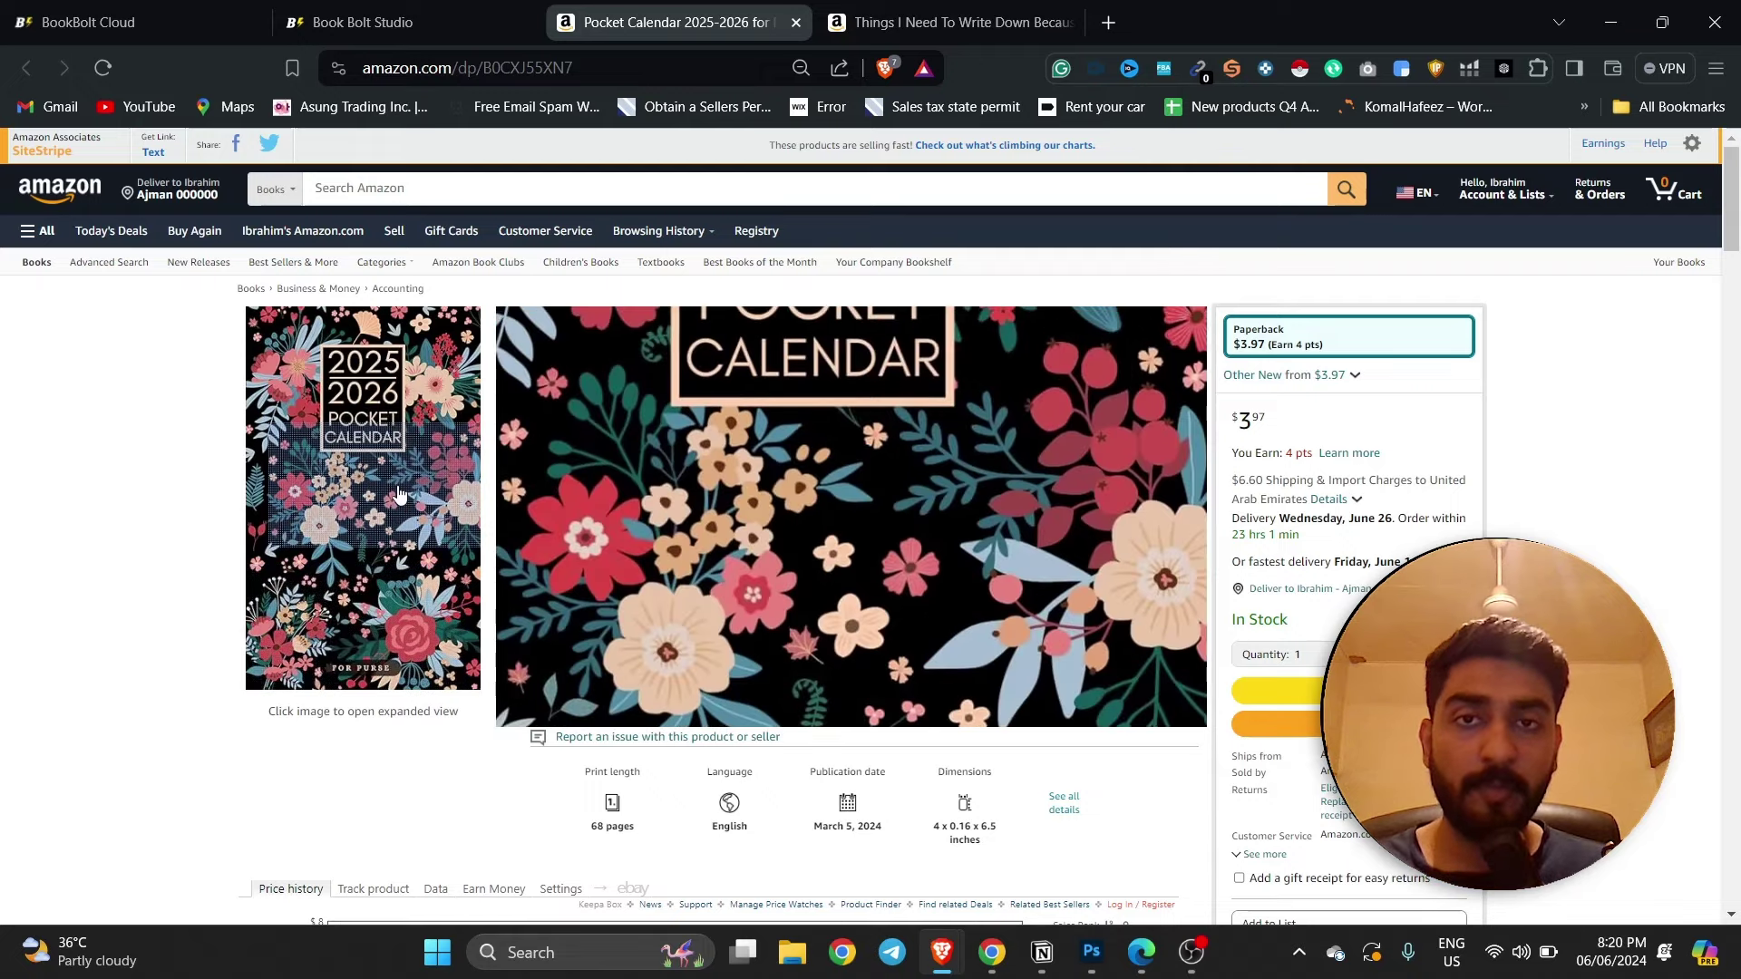
{"action": "left_click", "coordinate": [406, 20]}
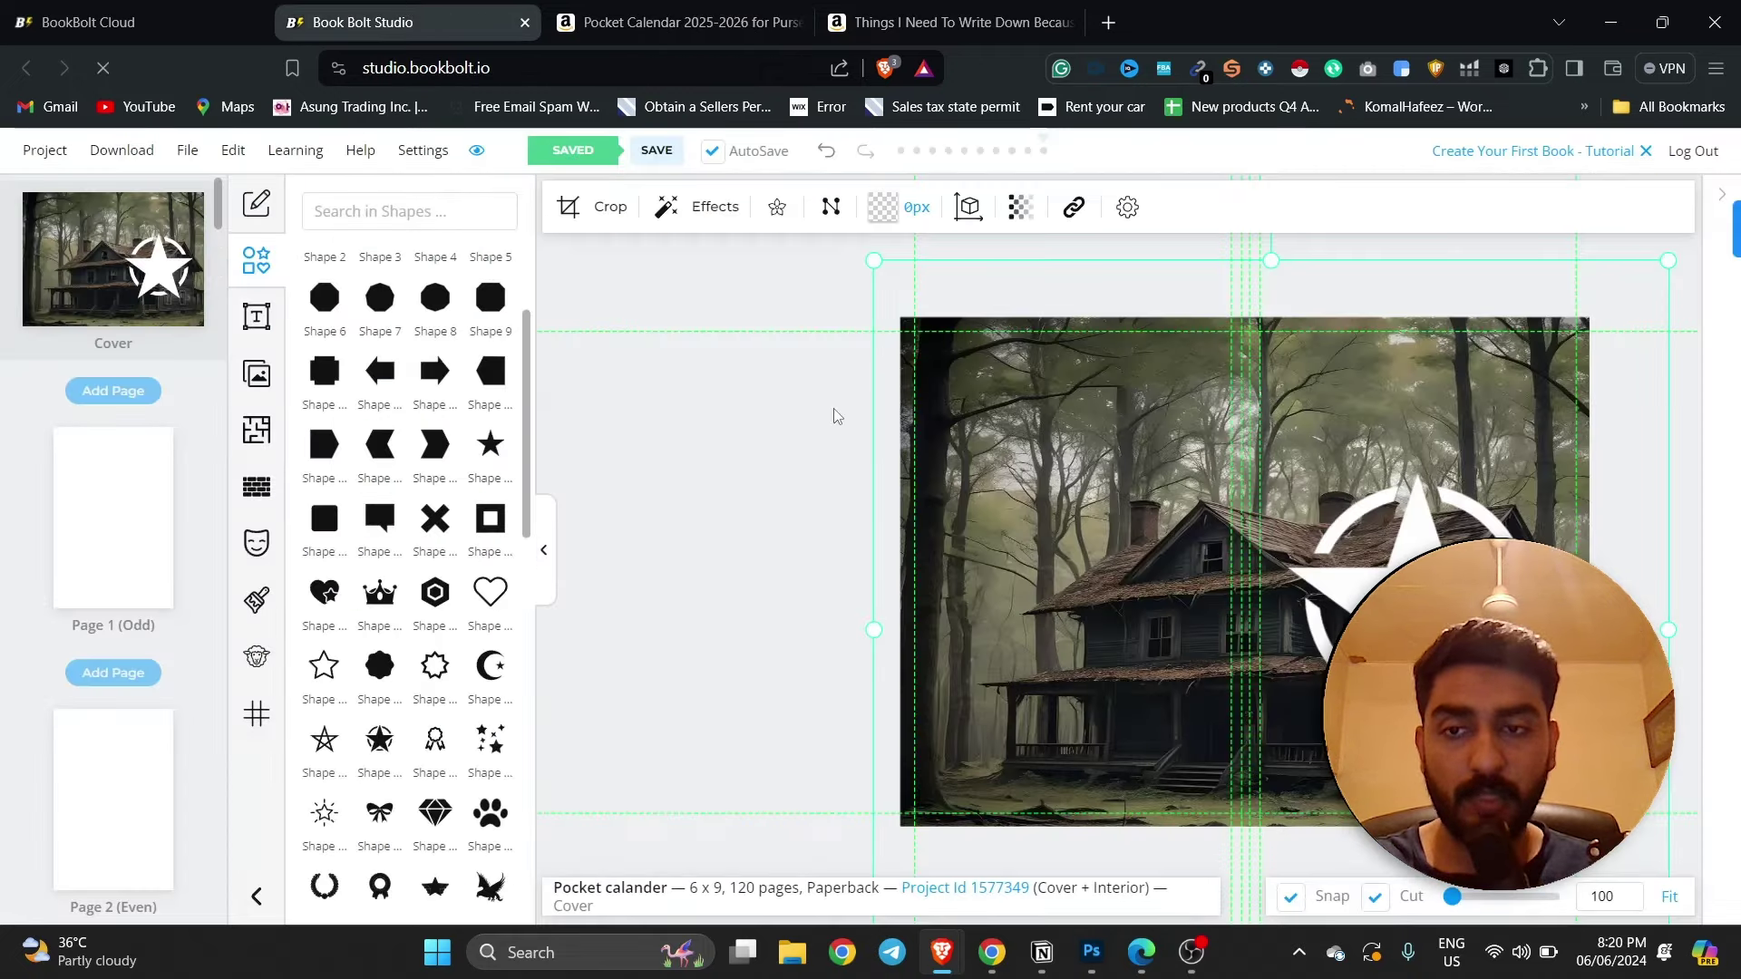
- Convert the house image to a Black & White outline, reapplying it with Auto Threshold off at 128, and nudge the star slightly upward
{"action": "left_click", "coordinate": [773, 206]}
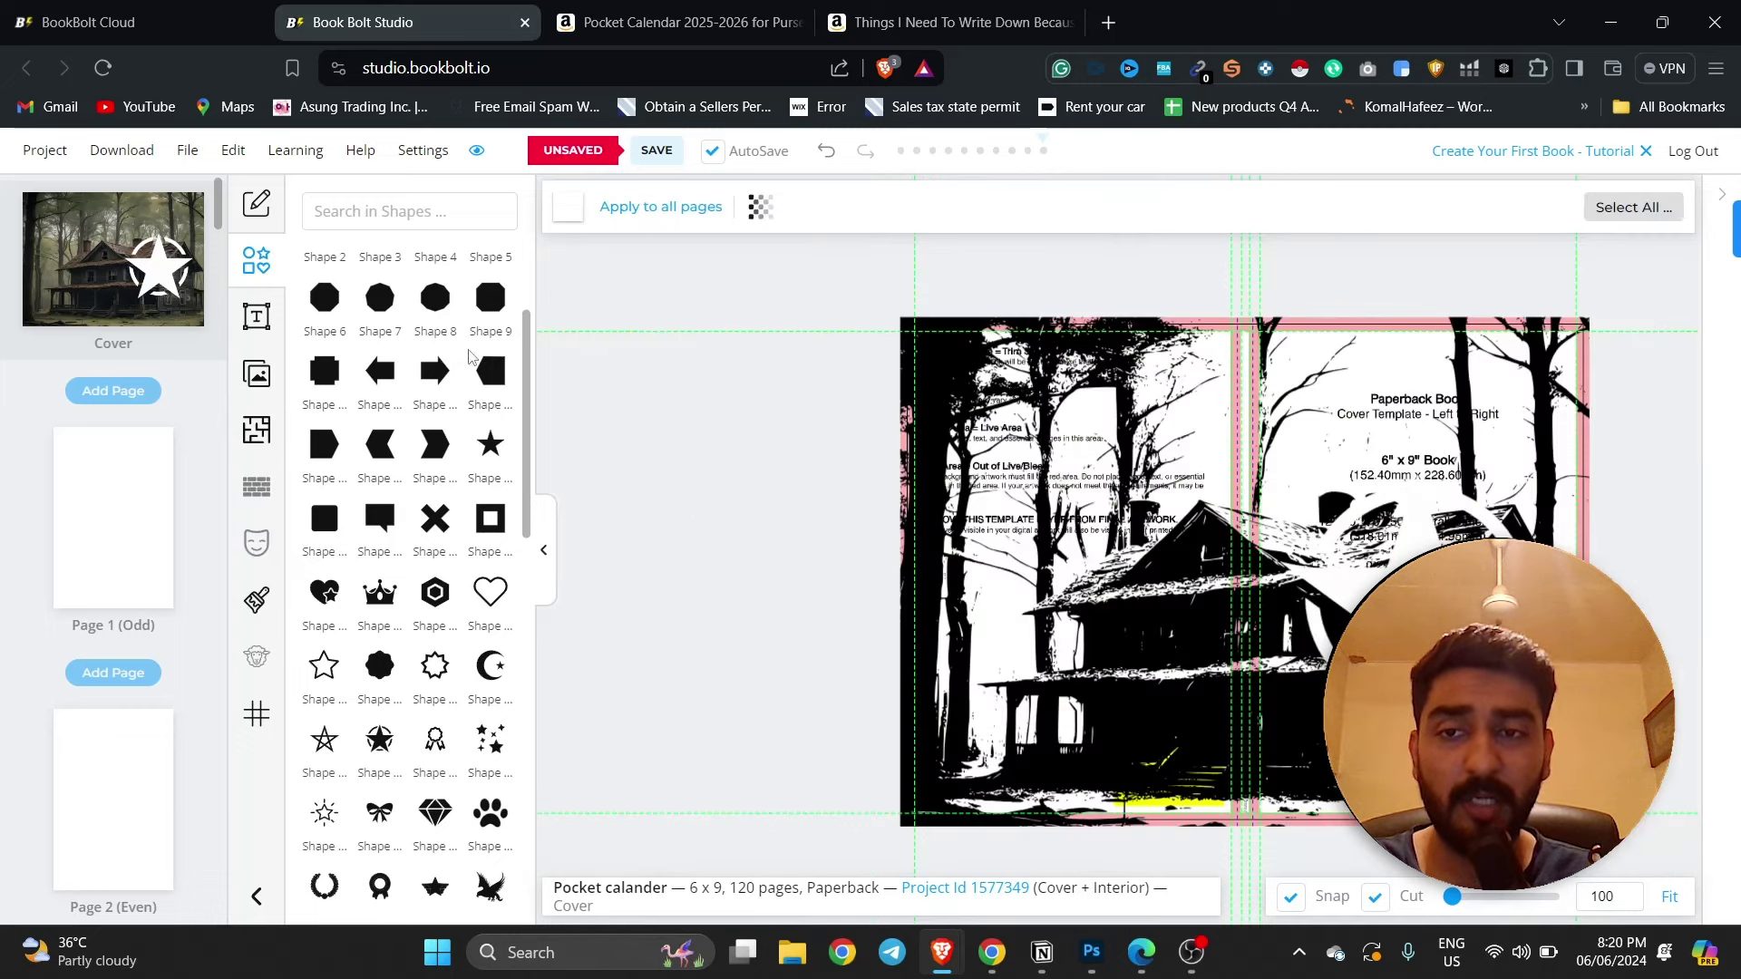
{"action": "left_click", "coordinate": [1116, 509]}
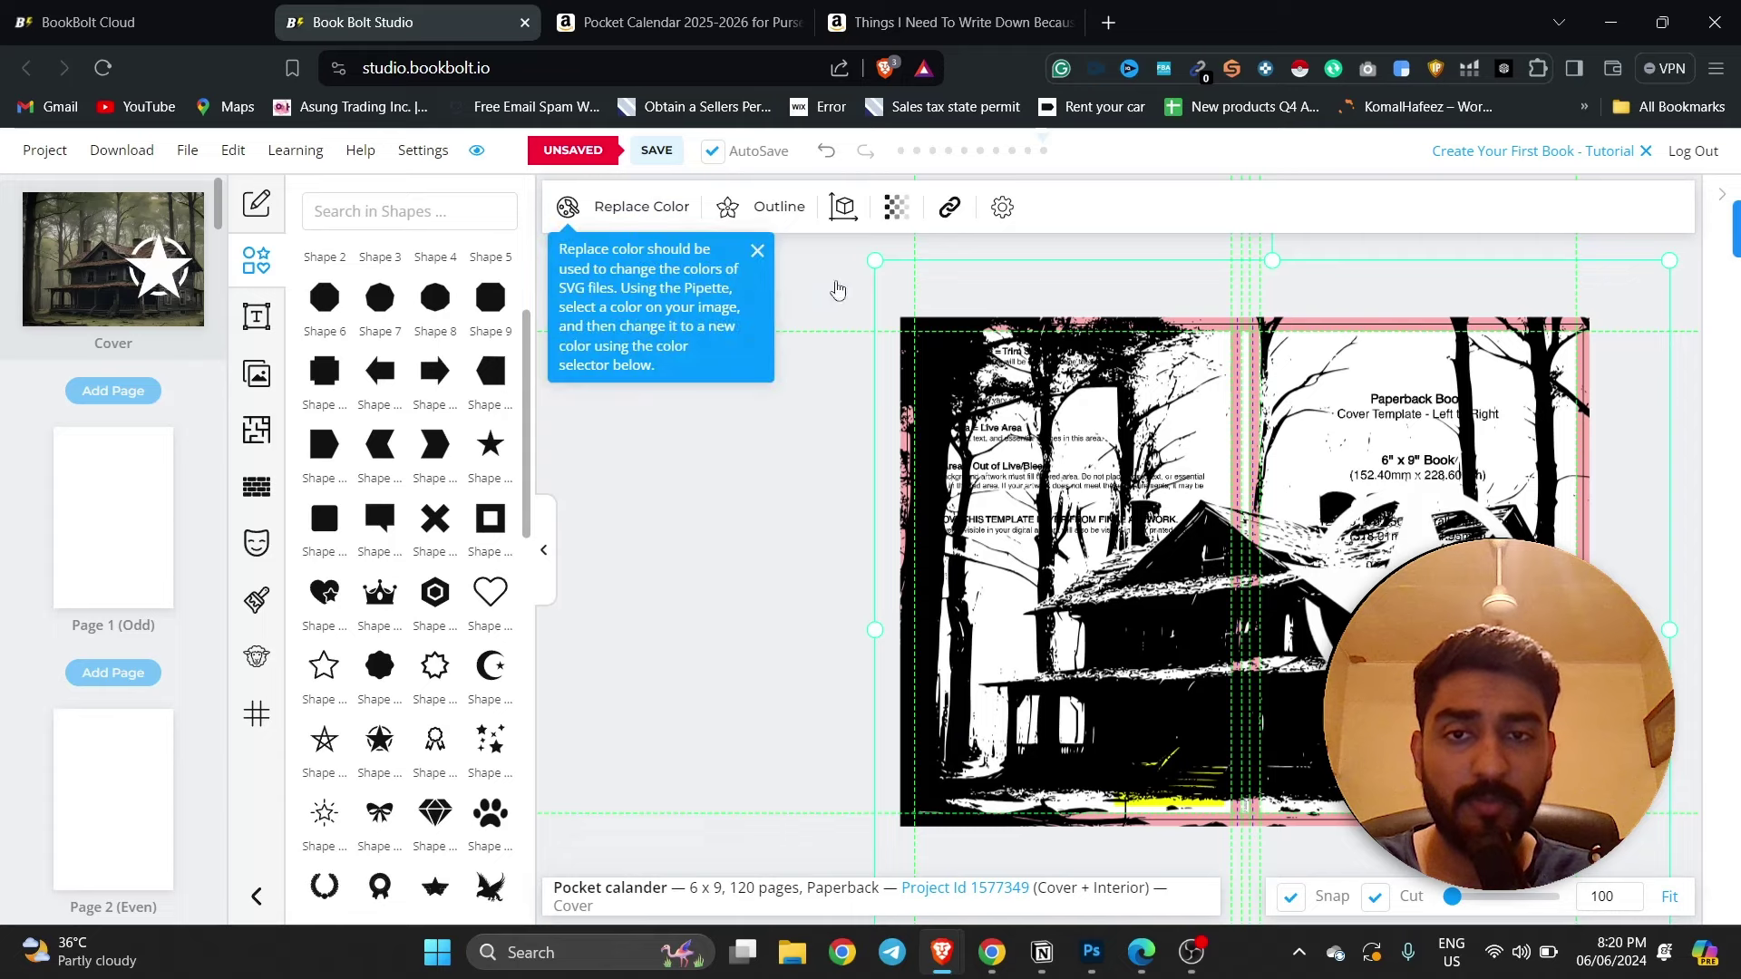
{"action": "left_click", "coordinate": [727, 210]}
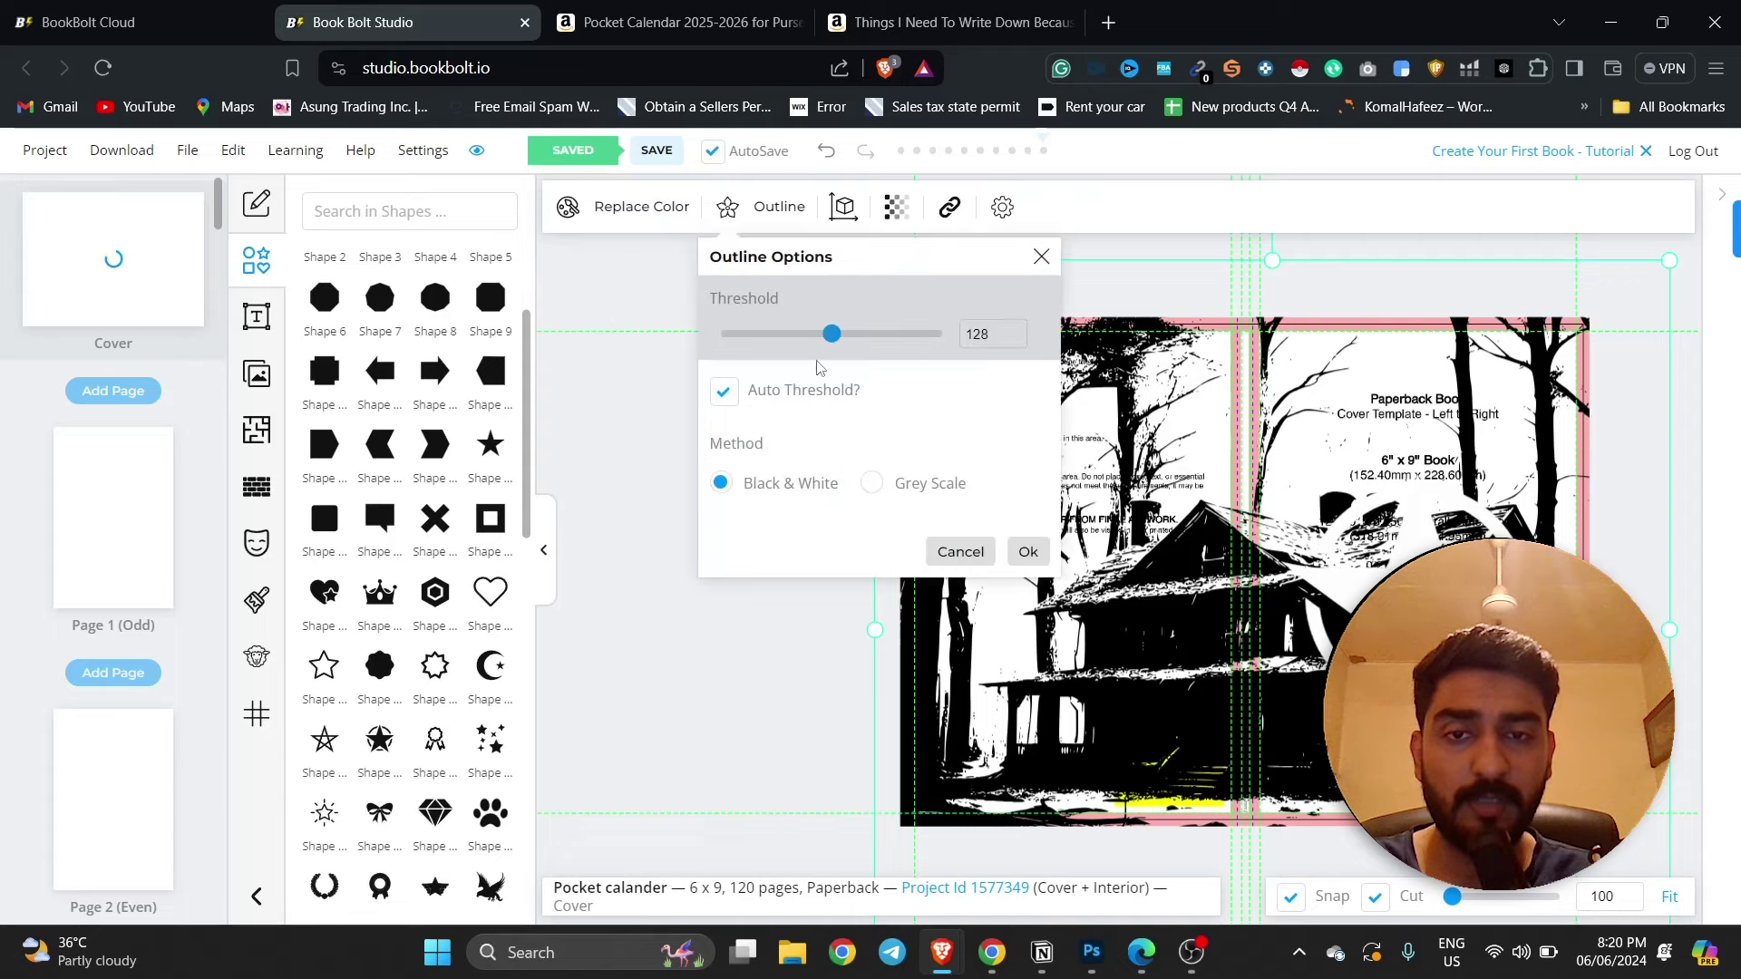
{"action": "left_click", "coordinate": [724, 392]}
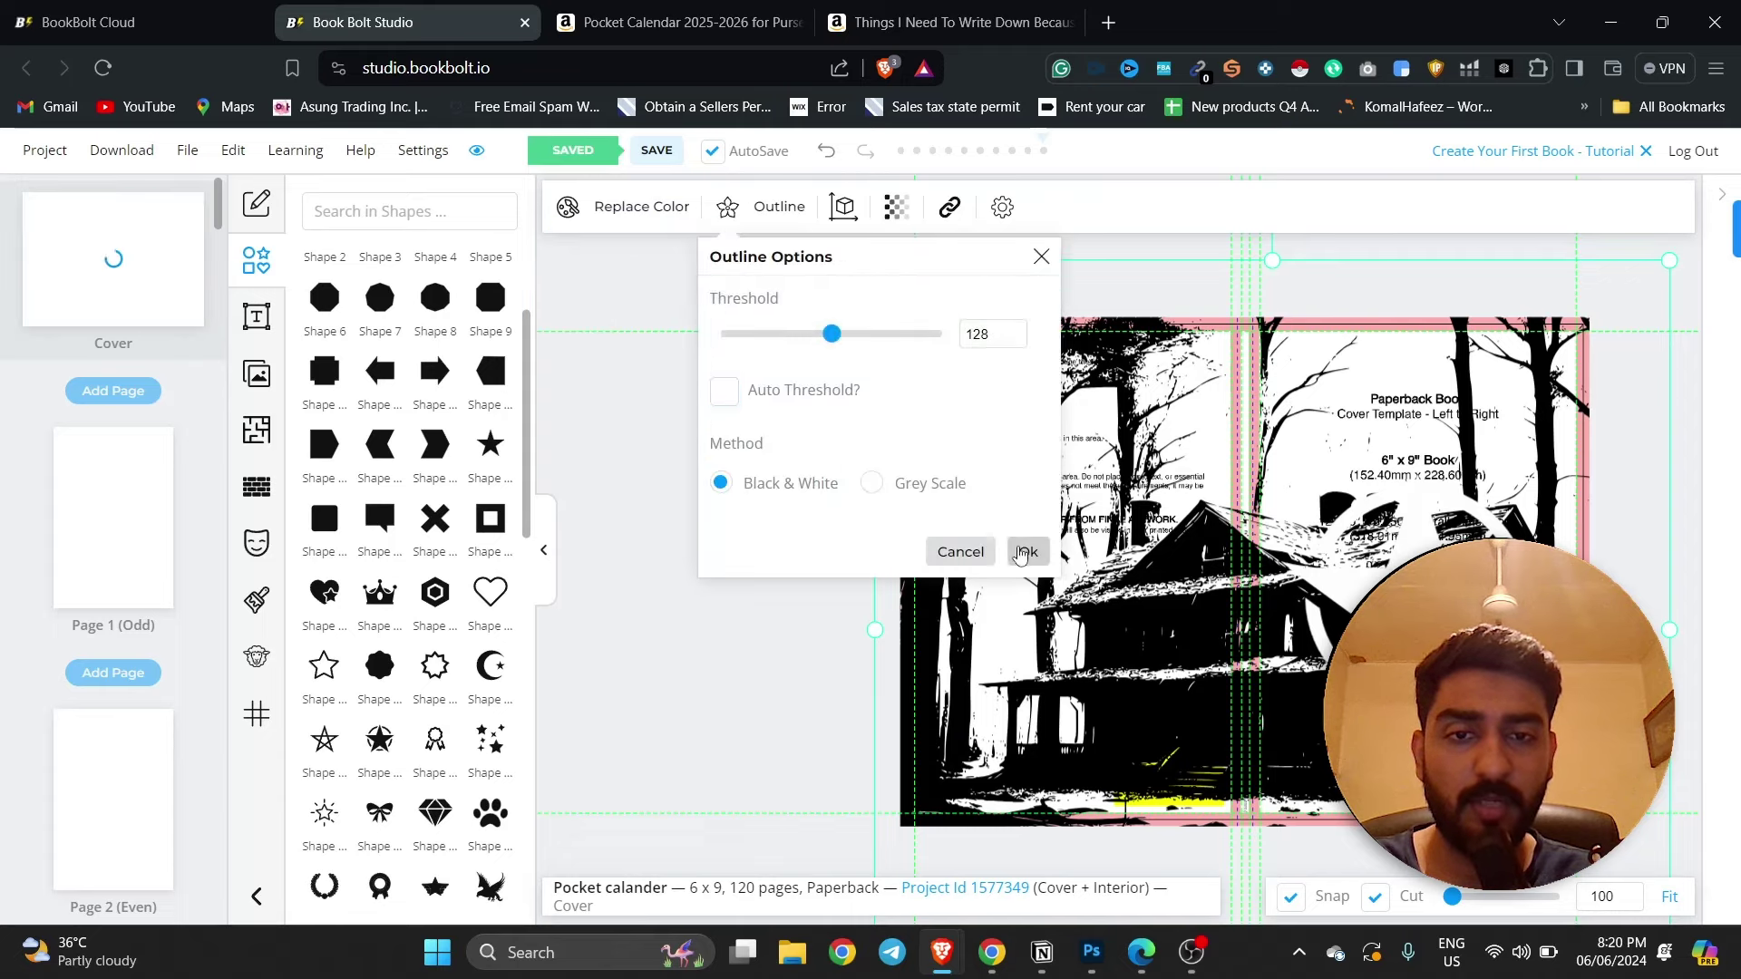
{"action": "left_click", "coordinate": [1023, 554]}
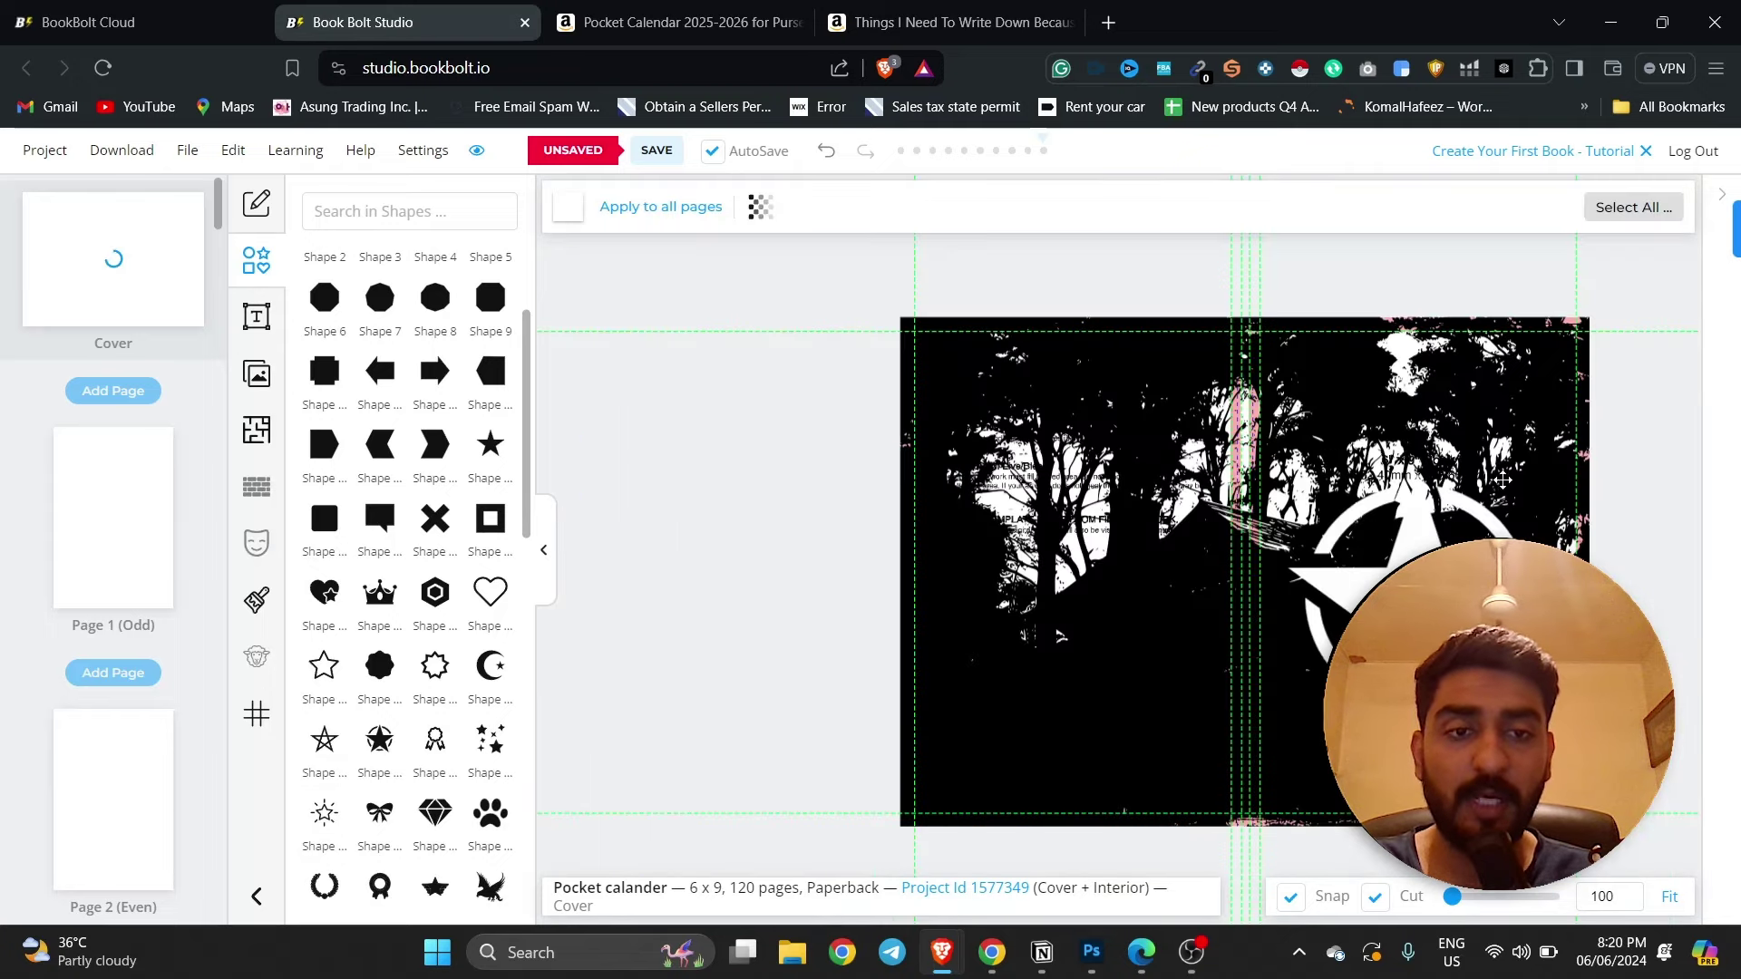
{"action": "left_click", "coordinate": [1502, 480]}
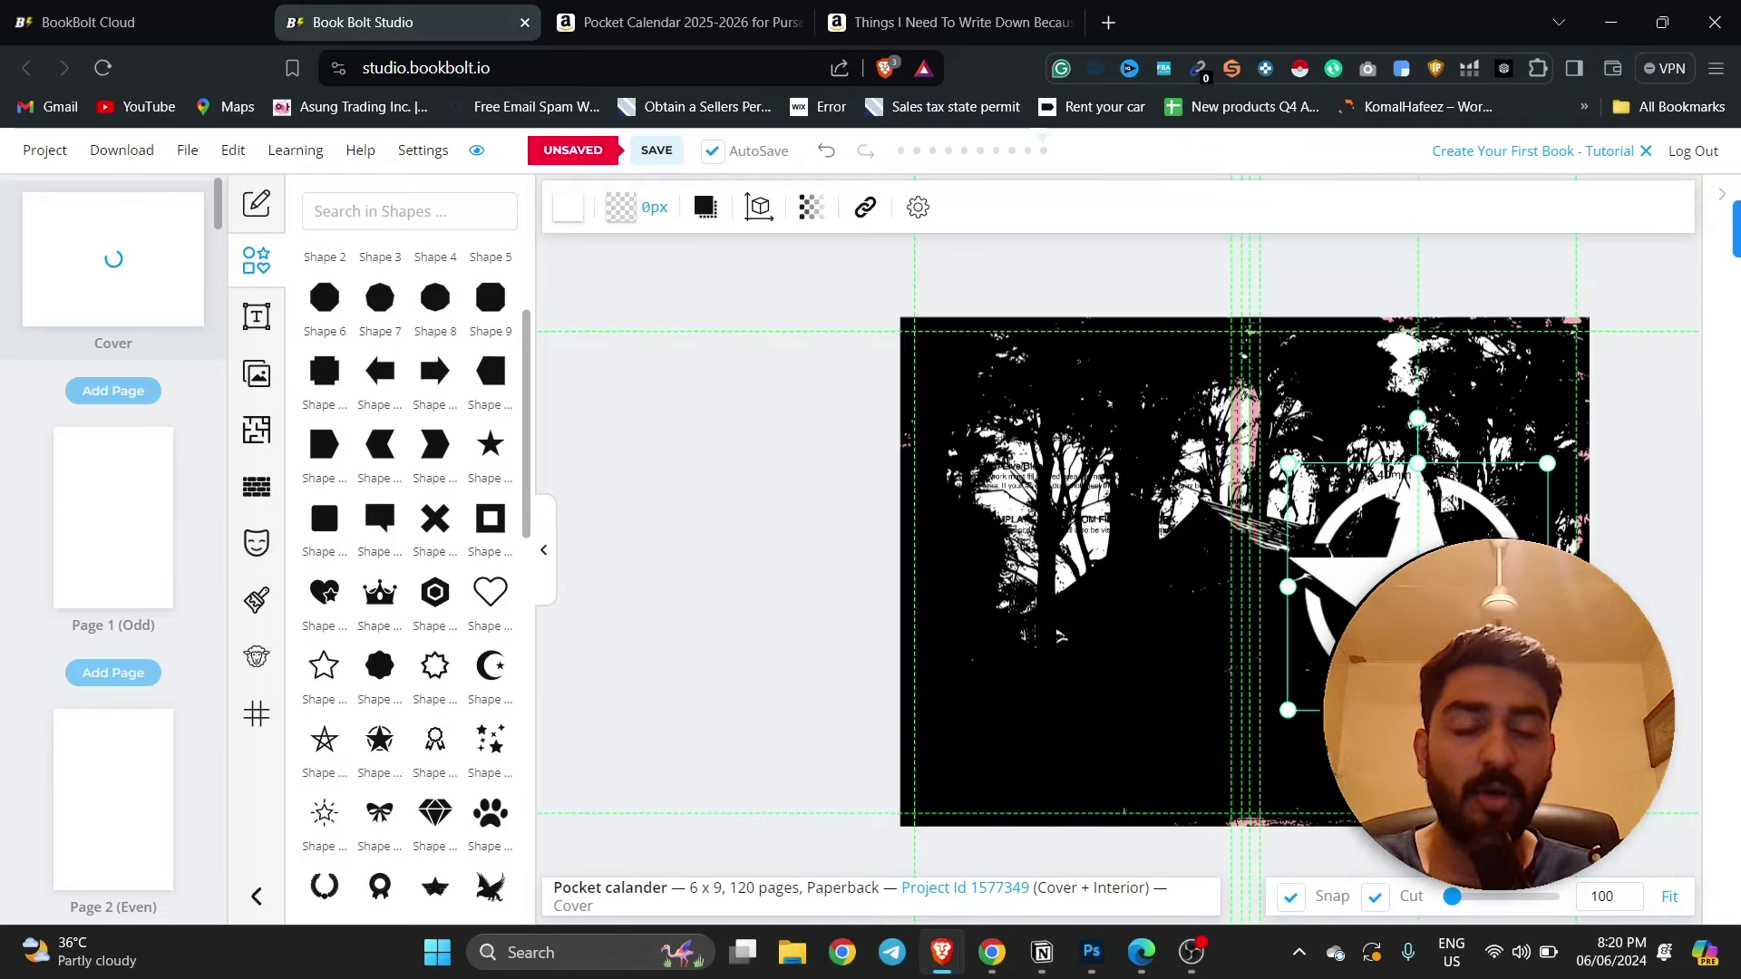
- Switch to the Book Bolt Cloud page, leave the calendar bestseller results and open the Research section's keyword search
{"action": "left_click", "coordinate": [124, 8]}
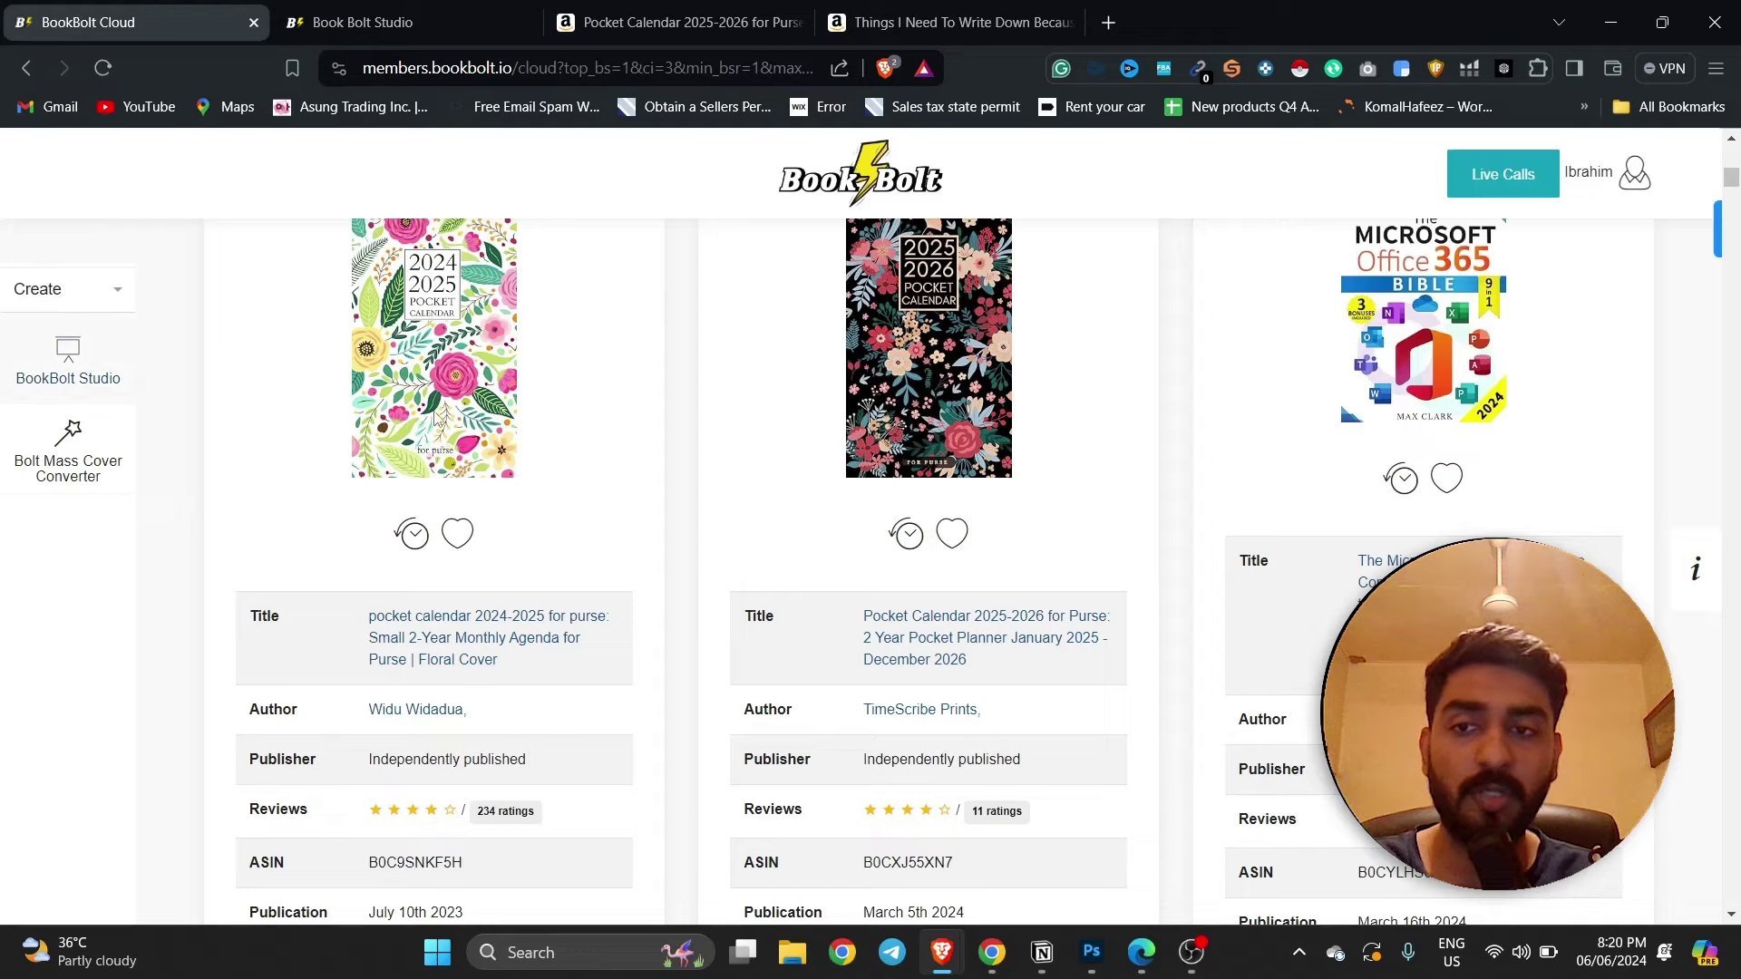
{"action": "scroll", "coordinate": [453, 418], "scroll_direction": "down", "scroll_amount": 10}
{"action": "scroll", "coordinate": [452, 418], "scroll_direction": "up", "scroll_amount": 4}
{"action": "scroll", "coordinate": [458, 412], "scroll_direction": "up", "scroll_amount": 10}
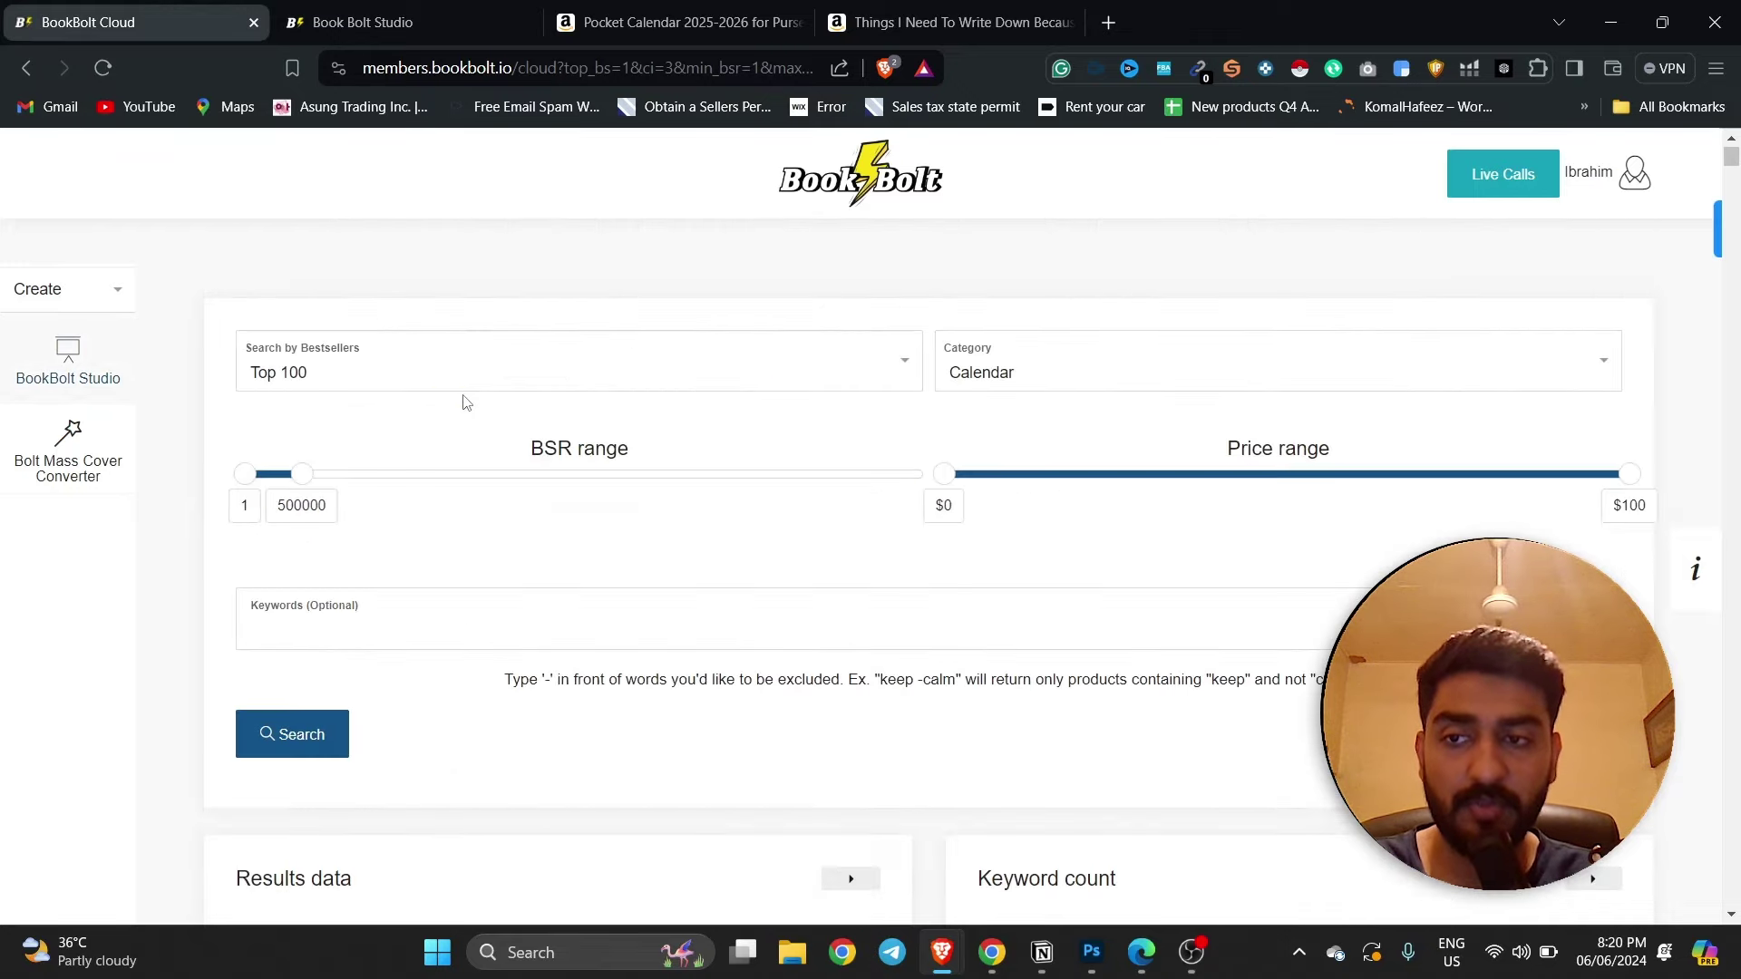
{"action": "left_click", "coordinate": [25, 70]}
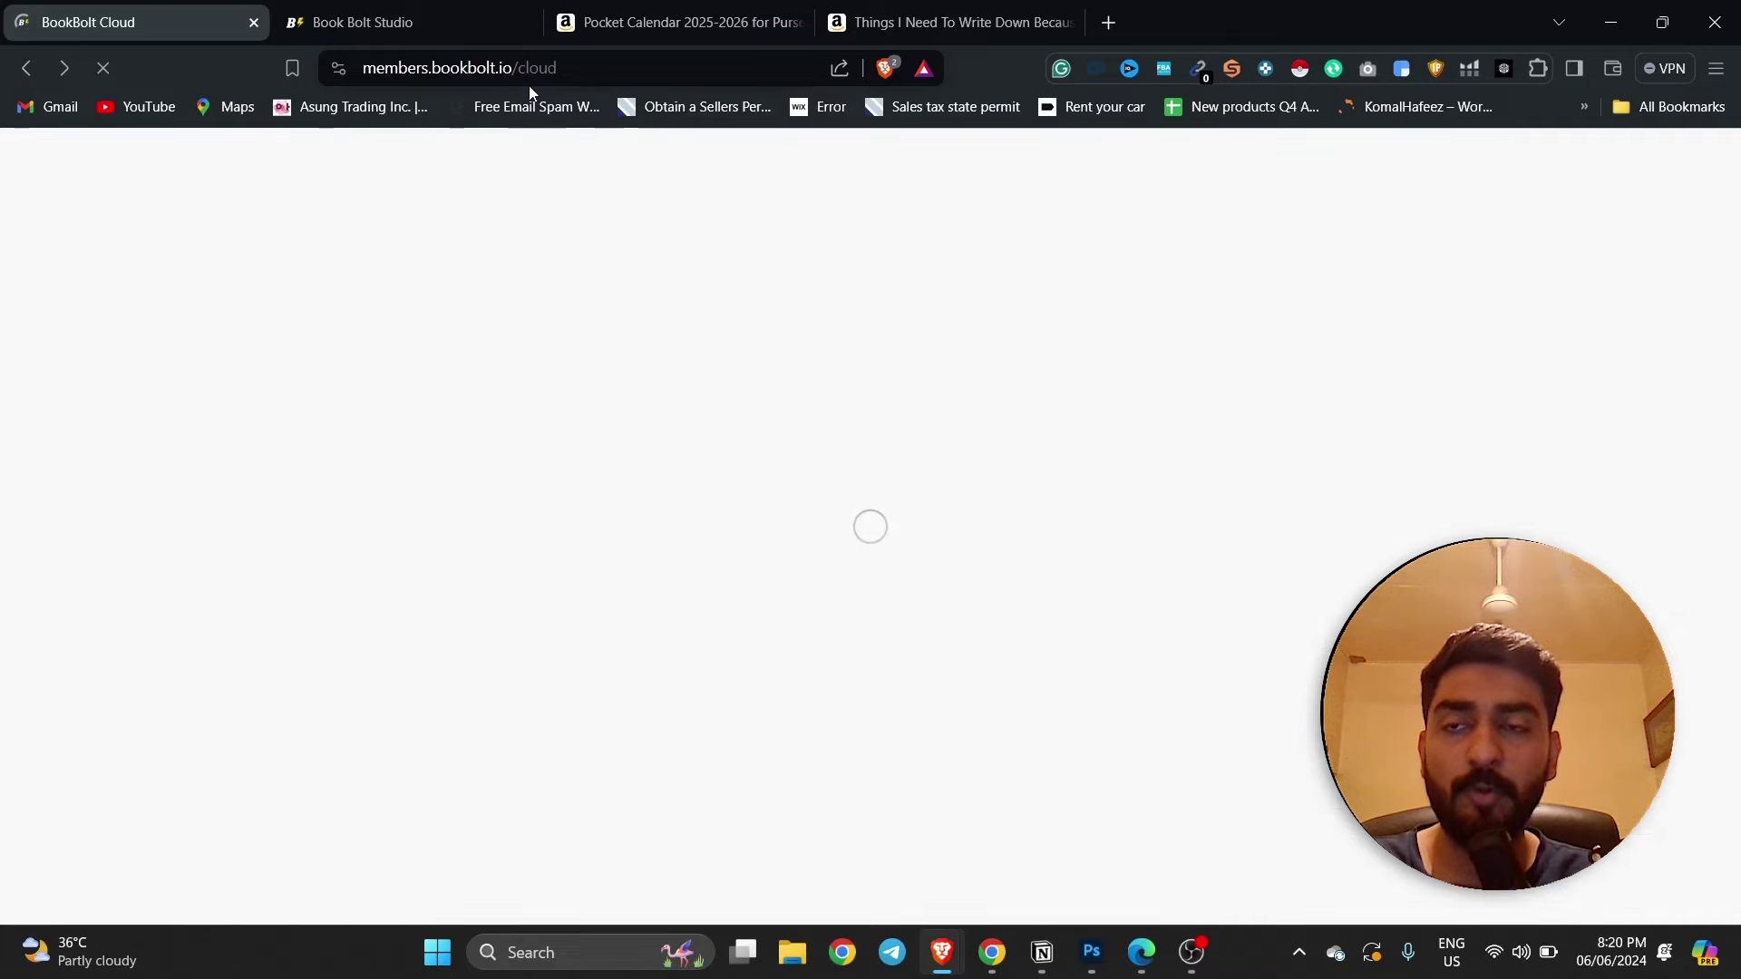
{"action": "left_click", "coordinate": [415, 9]}
{"action": "left_click", "coordinate": [98, 18]}
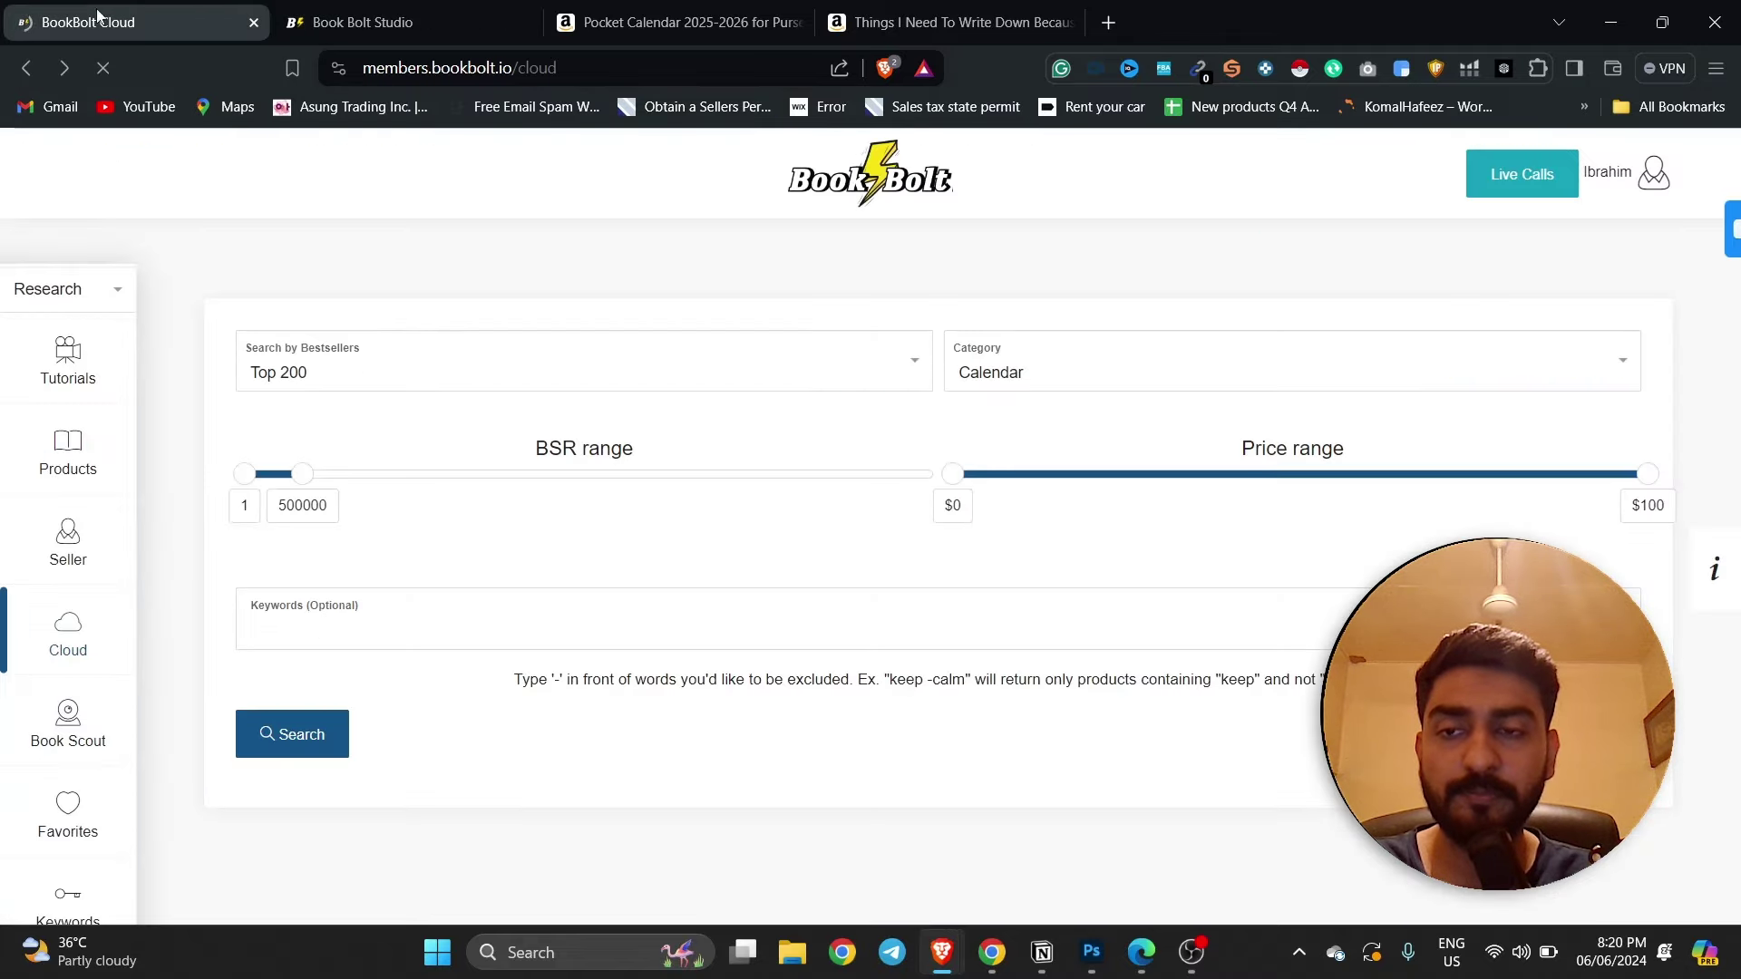
{"action": "scroll", "coordinate": [68, 580], "scroll_direction": "down", "scroll_amount": 2}
{"action": "mouse_move", "coordinate": [59, 718]}
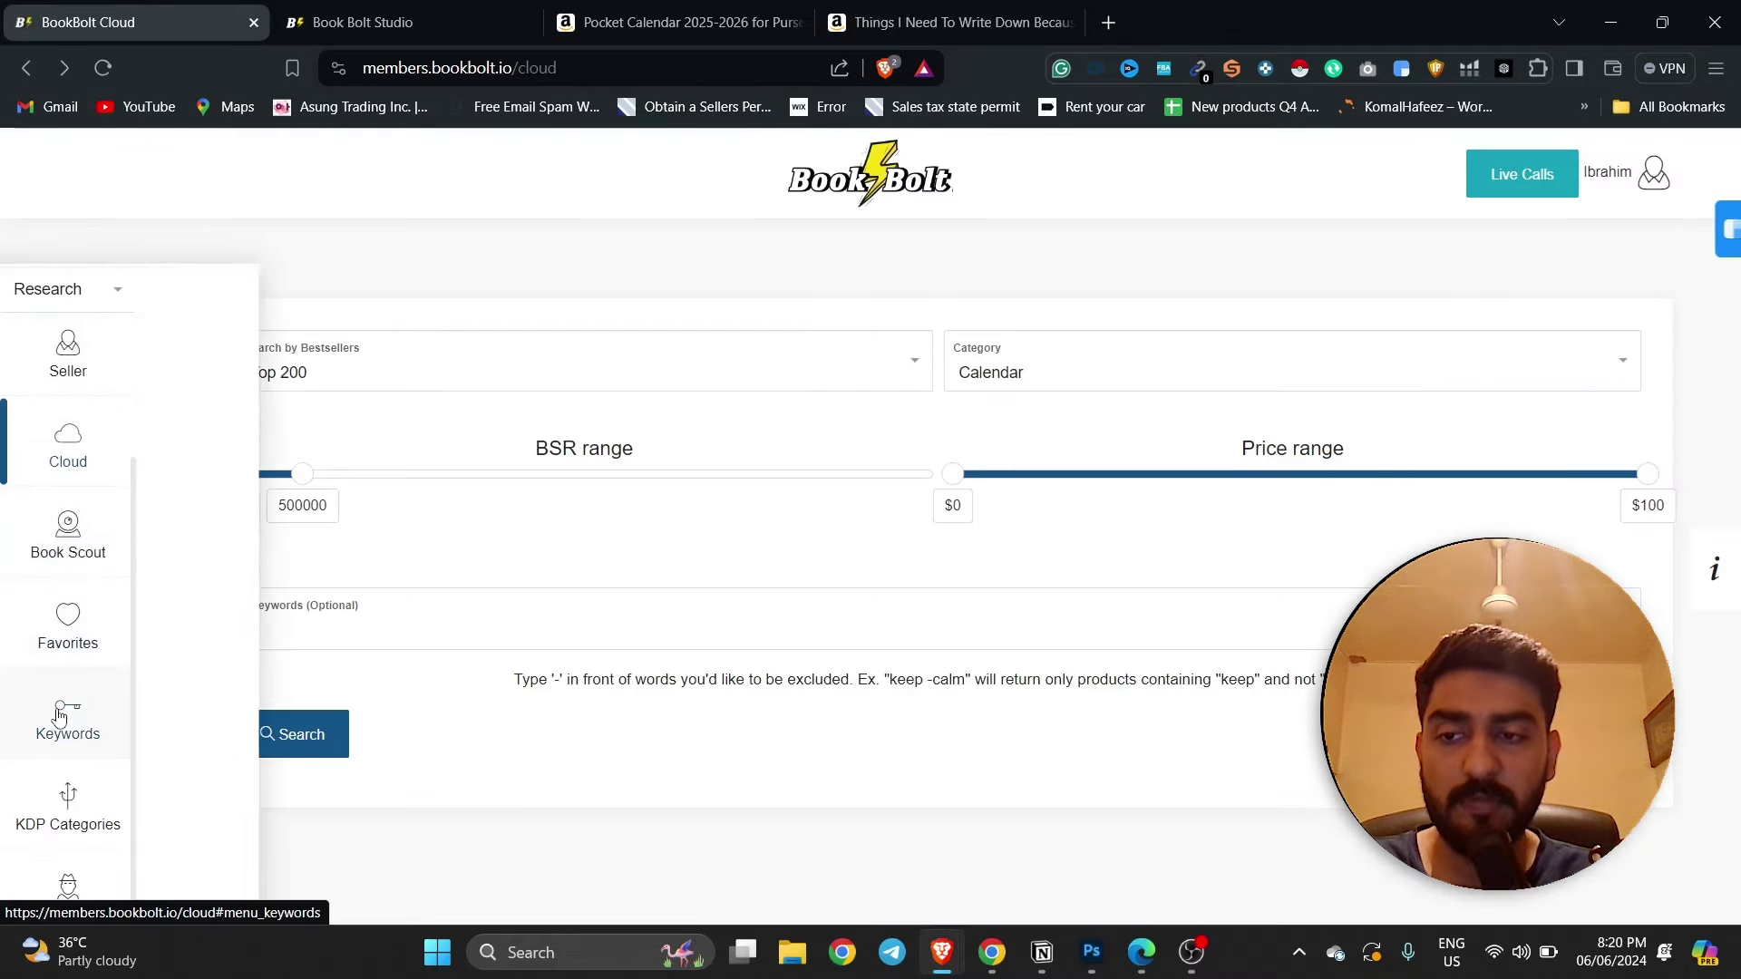
{"action": "left_click", "coordinate": [186, 320]}
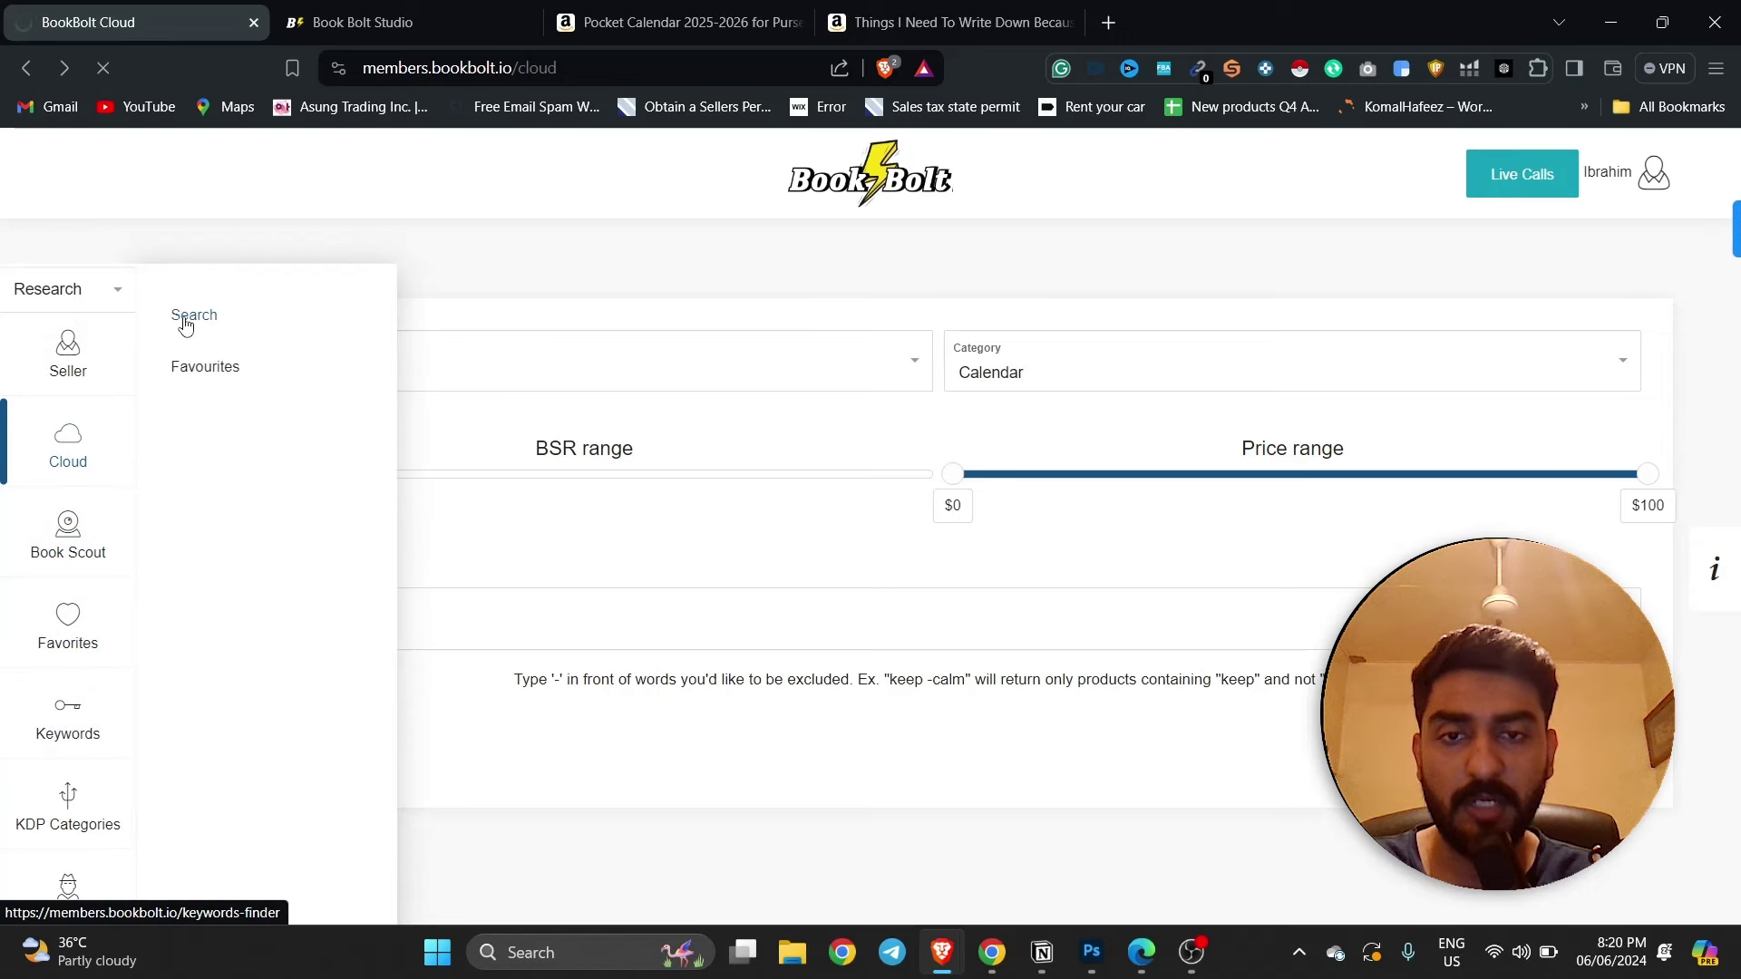
- Search the keyword finder for "Pocket Calendar 2025"
{"action": "left_click", "coordinate": [620, 401]}
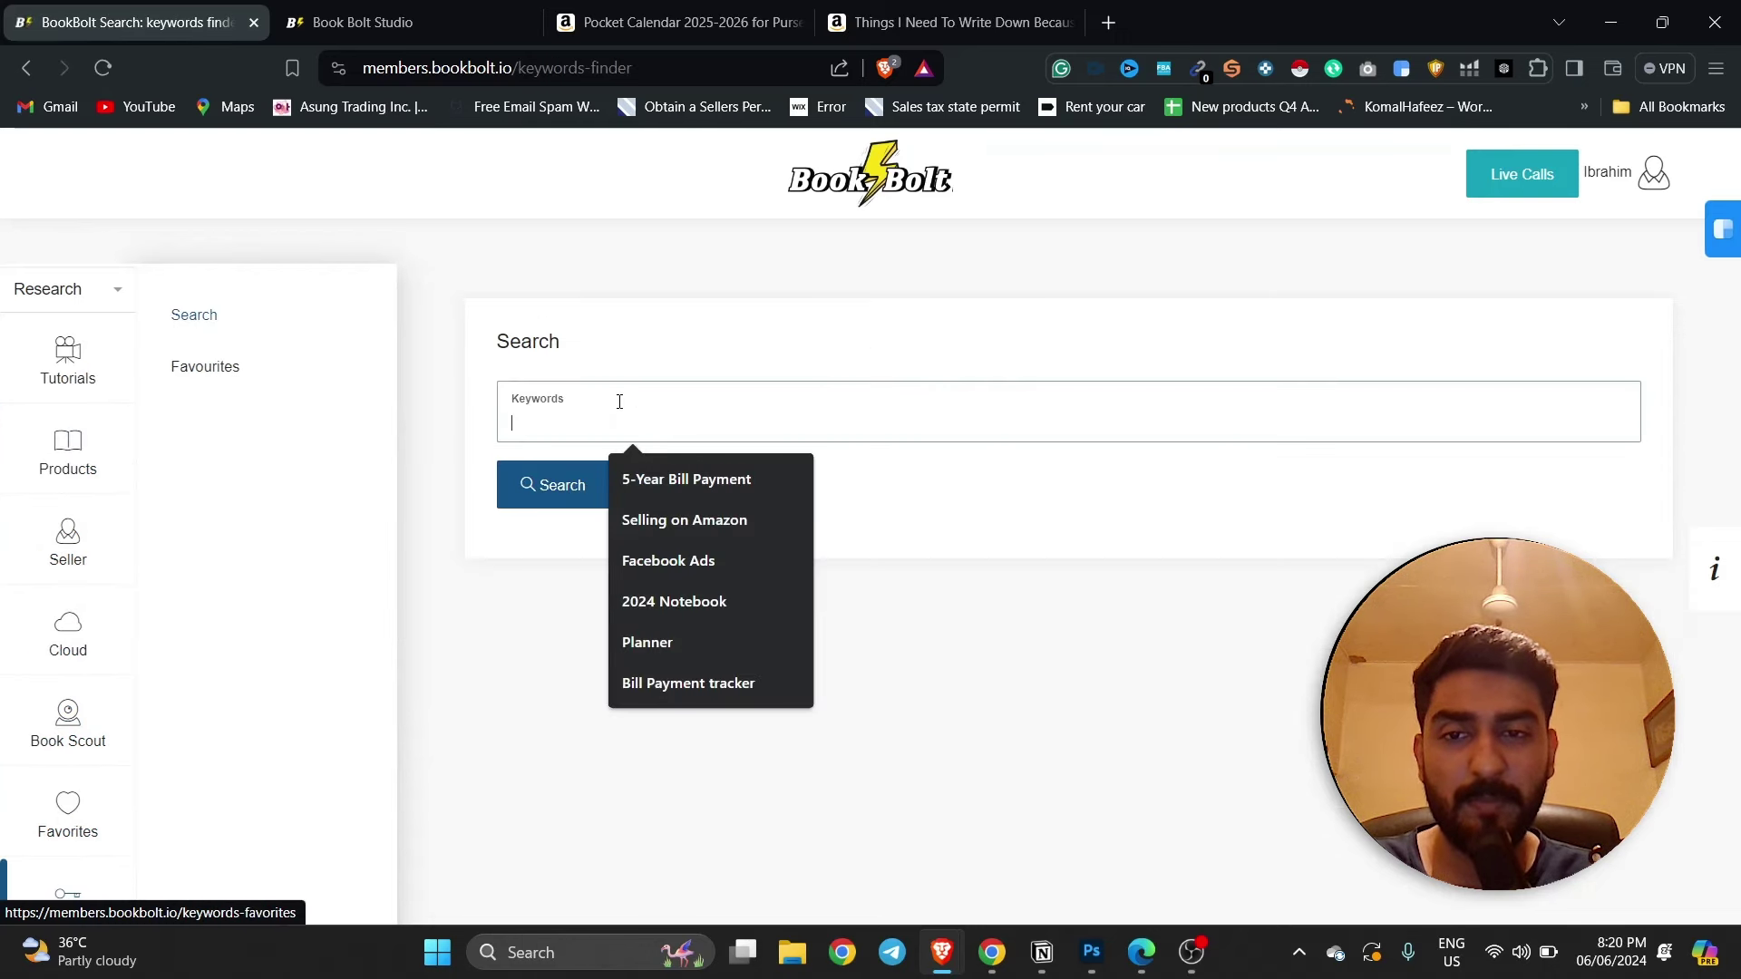
{"action": "key", "text": "Escape"}
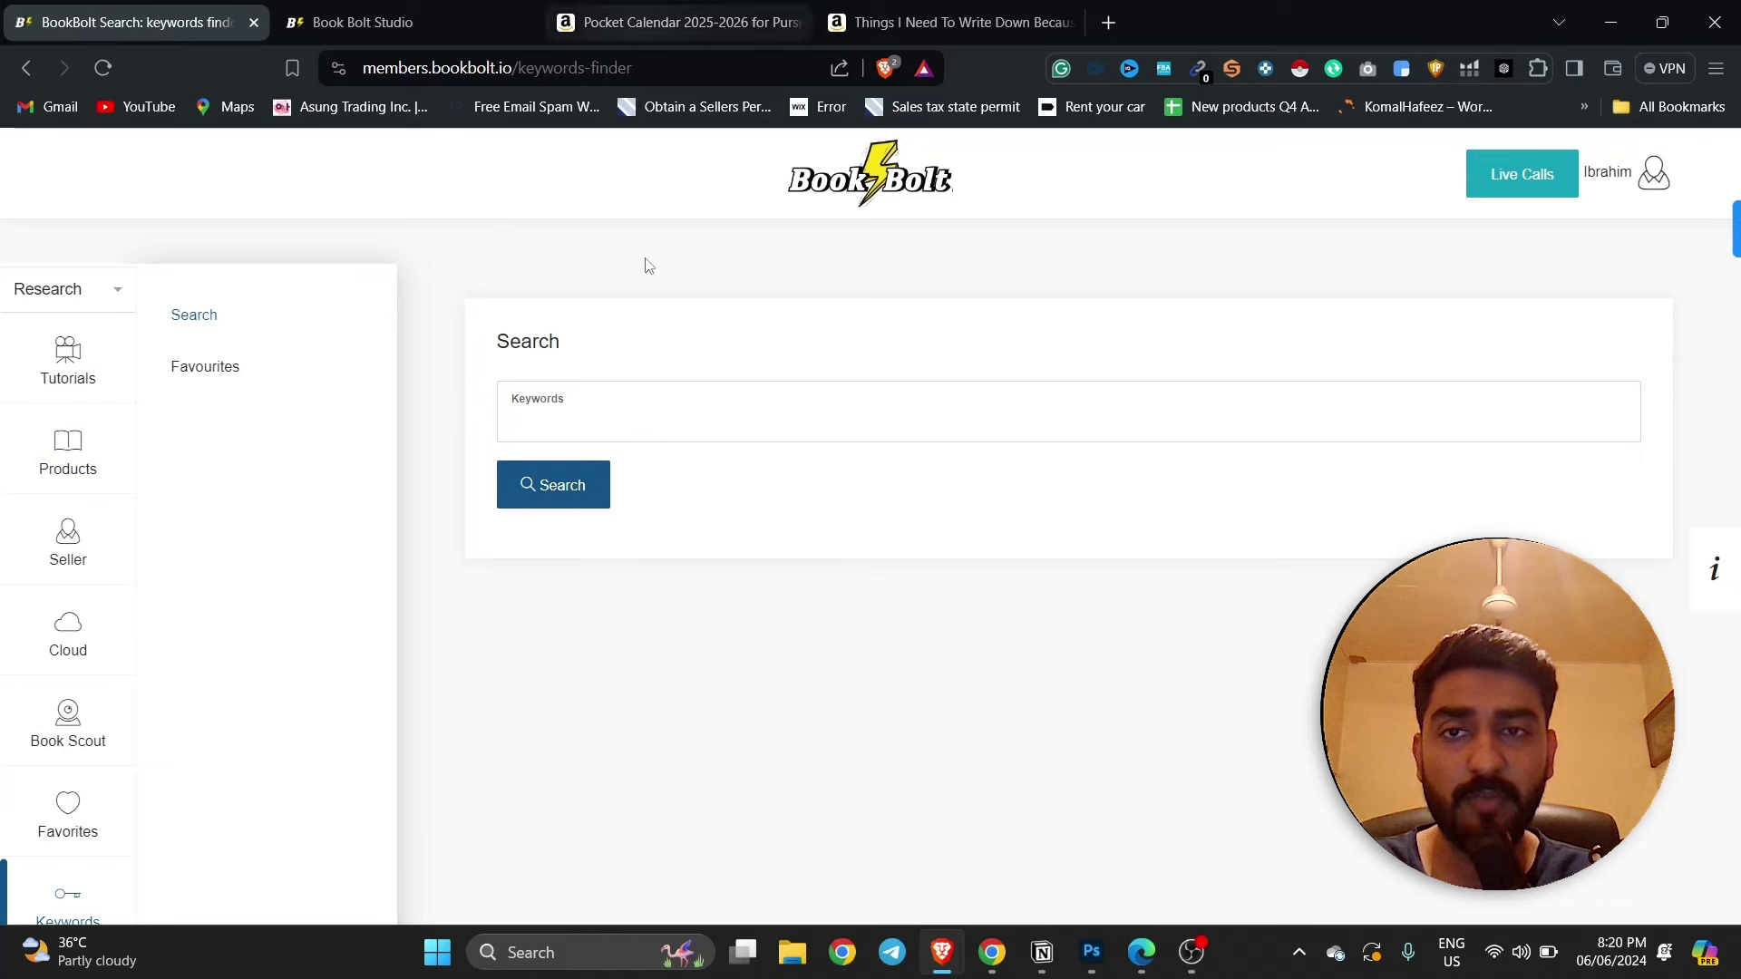
{"action": "left_click", "coordinate": [658, 401]}
{"action": "type", "text": "Pocket "}
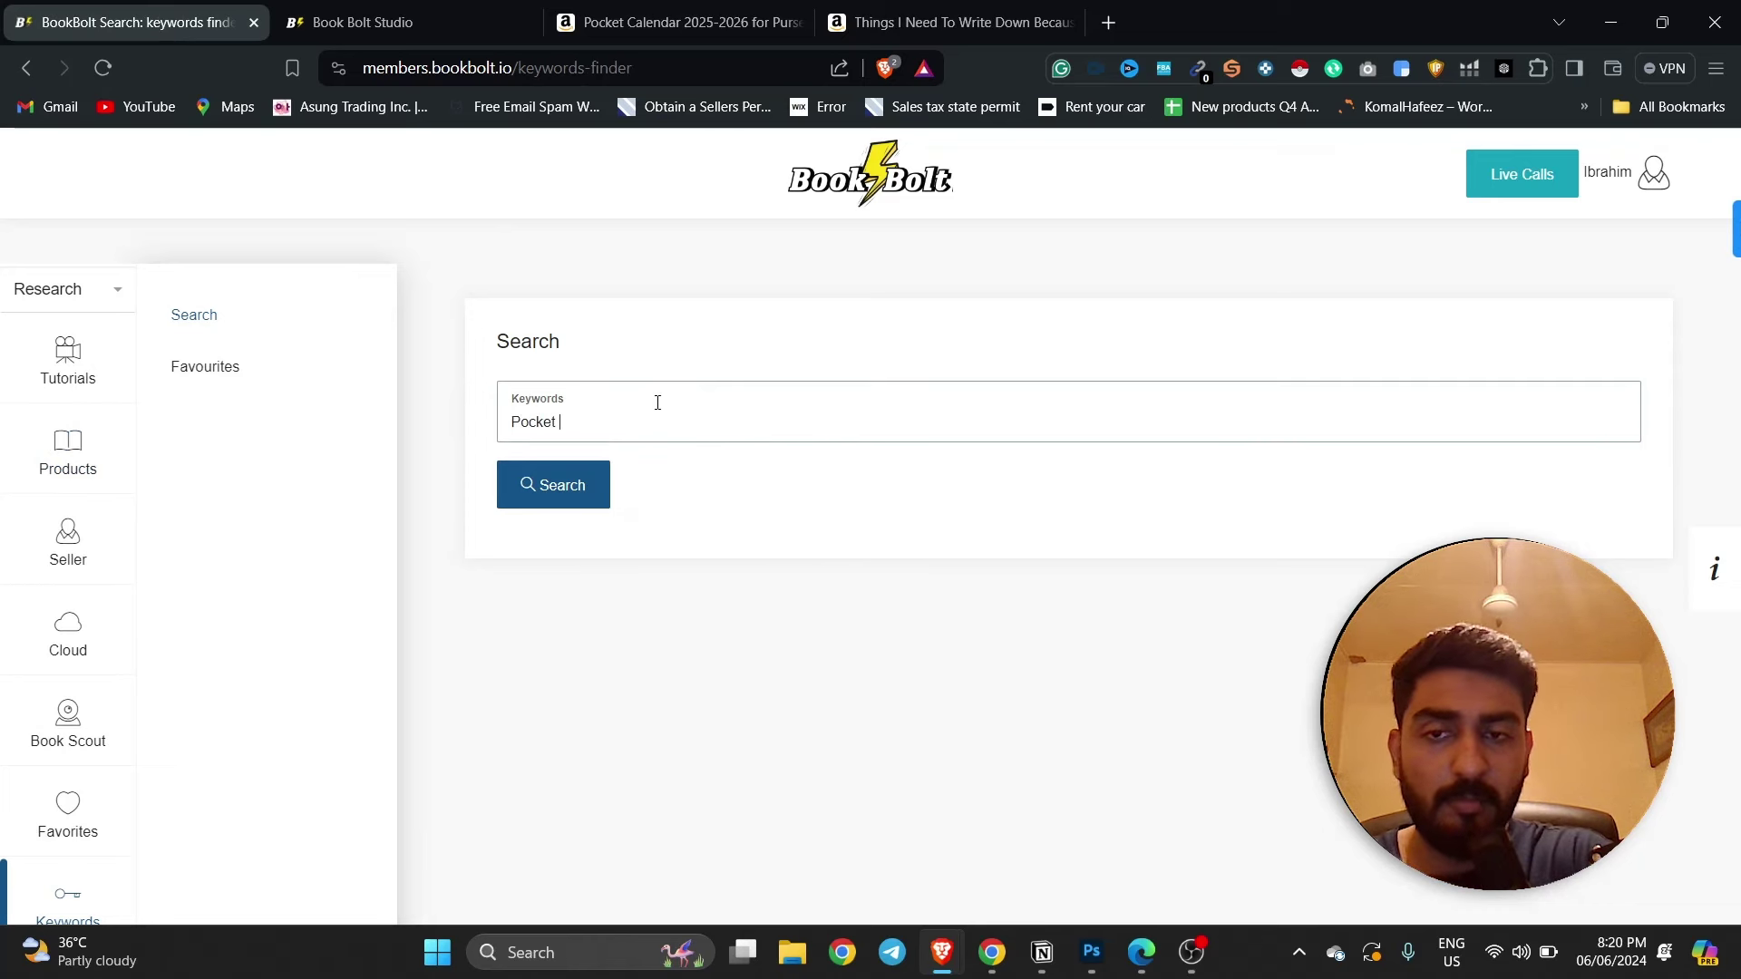
{"action": "type", "text": "Calae"}
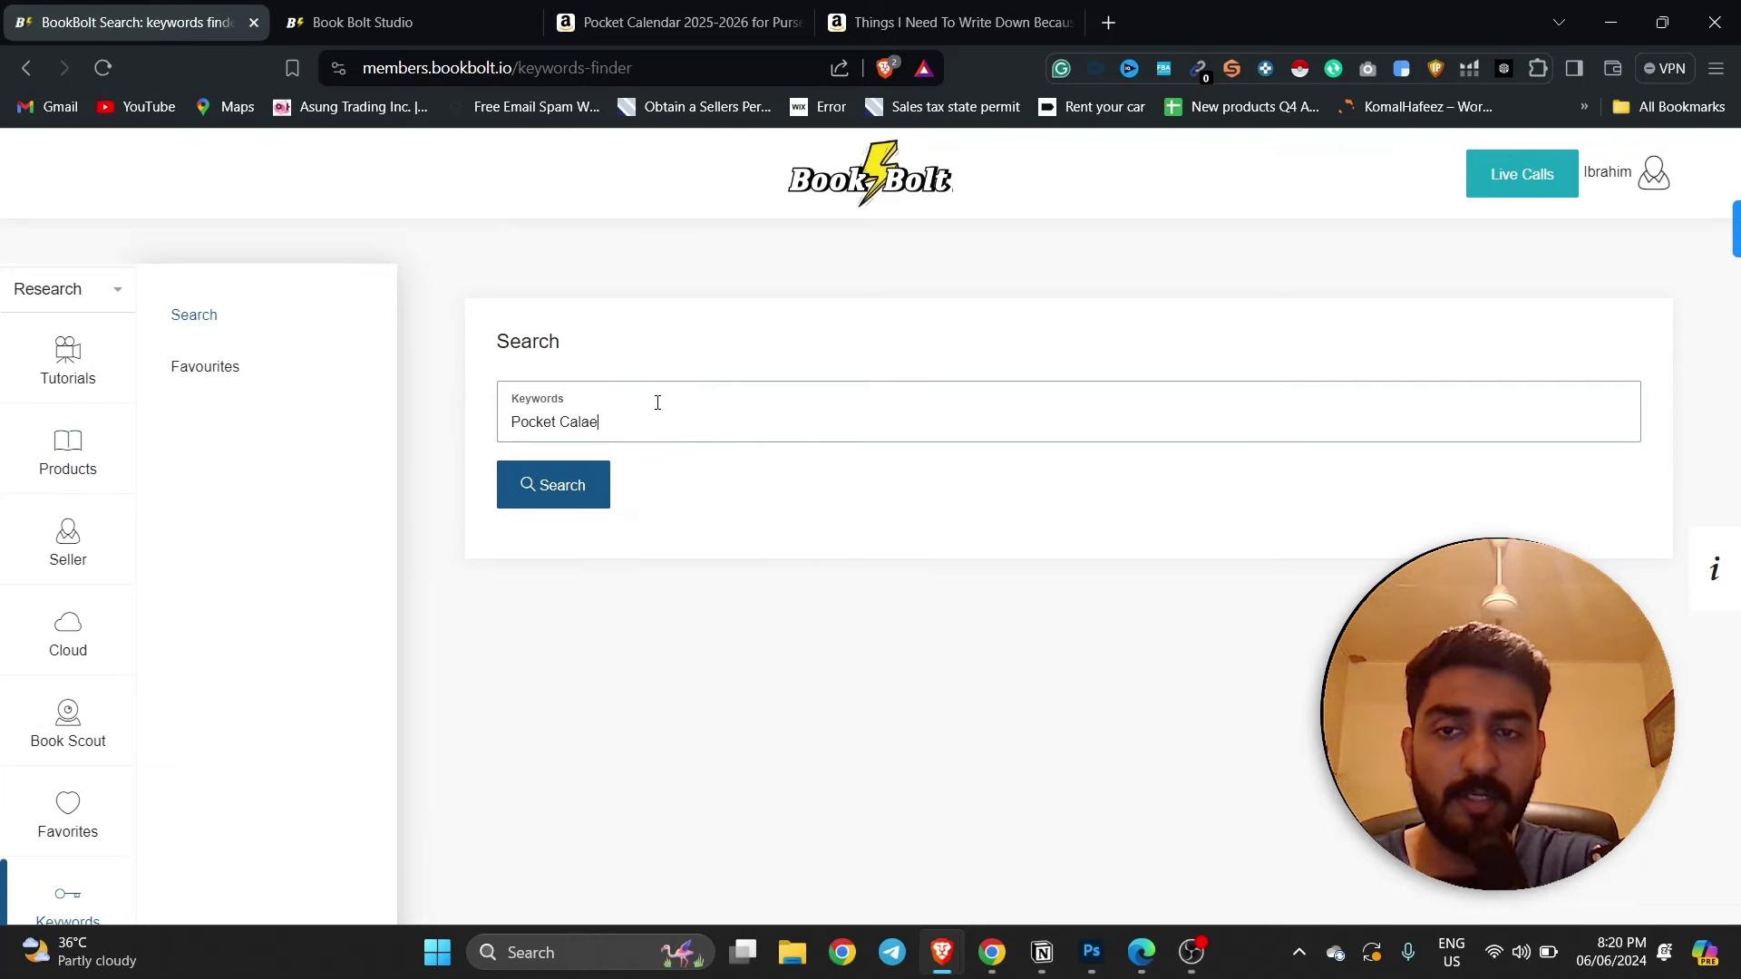
{"action": "key", "text": "BackSpace"}
{"action": "key", "text": "BackSpace"}
{"action": "type", "text": "ende"}
{"action": "key", "text": "BackSpace"}
{"action": "key", "text": "BackSpace"}
{"action": "type", "text": "ar"}
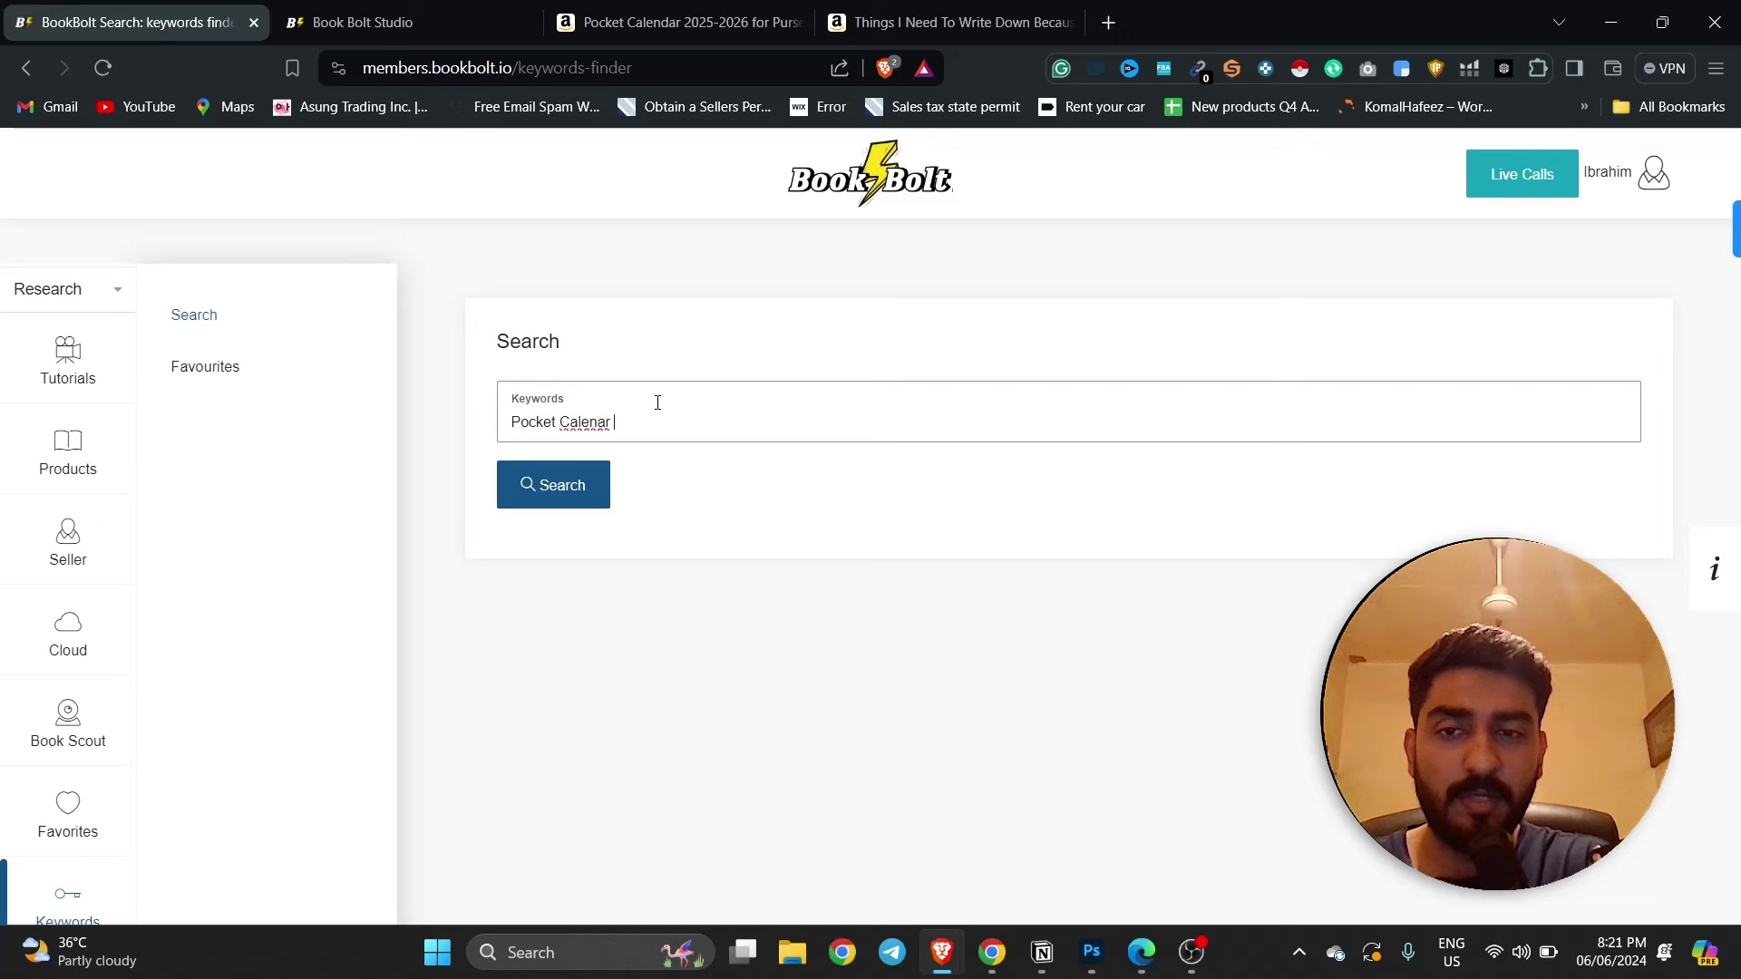
{"action": "key", "text": "BackSpace"}
{"action": "key", "text": "BackSpace"}
{"action": "type", "text": "dar "}
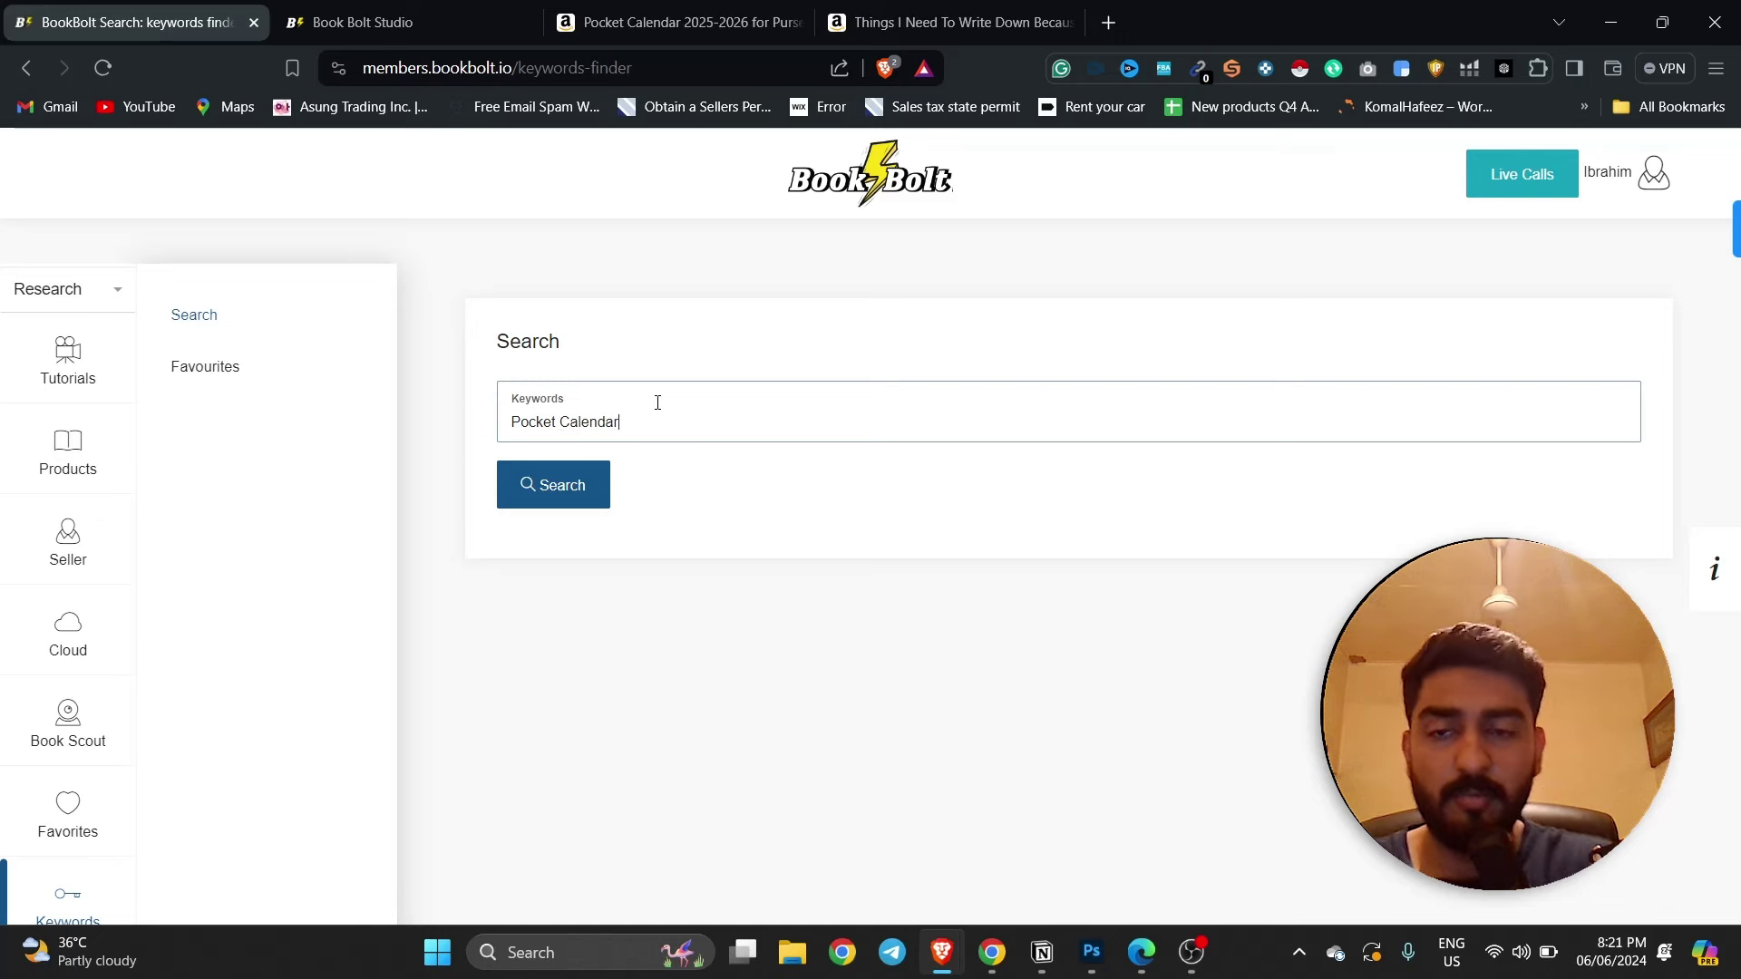
{"action": "type", "text": "20"}
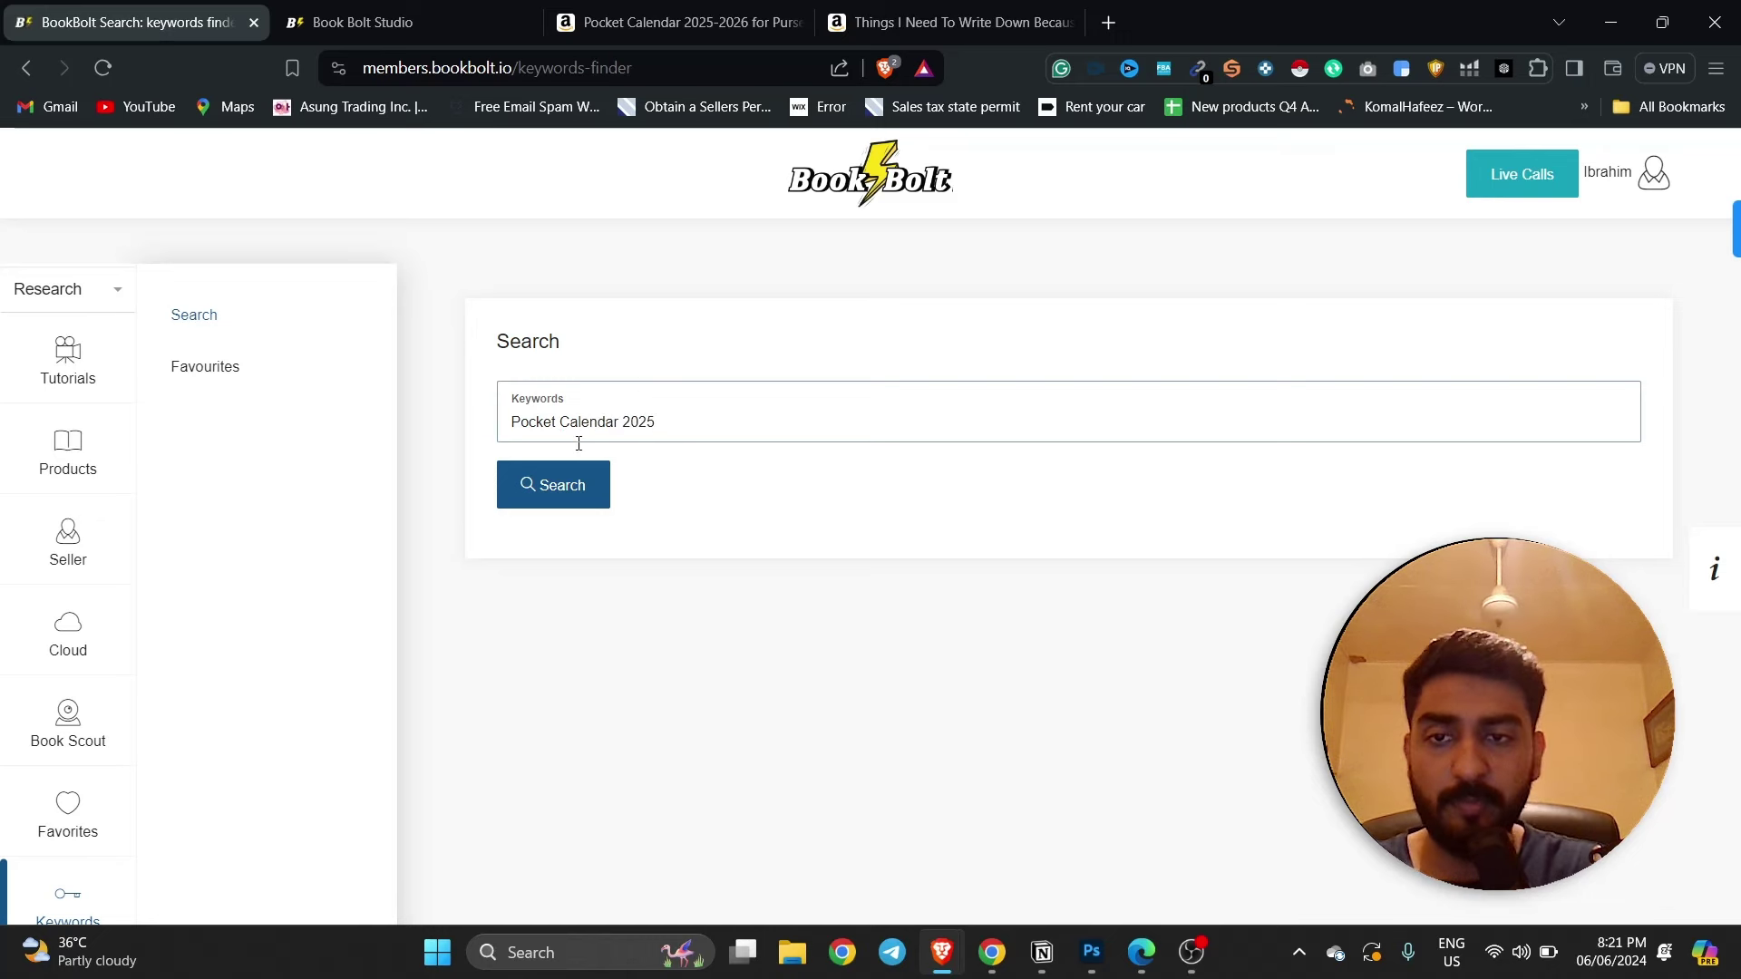
{"action": "type", "text": "25"}
{"action": "left_click", "coordinate": [566, 500]}
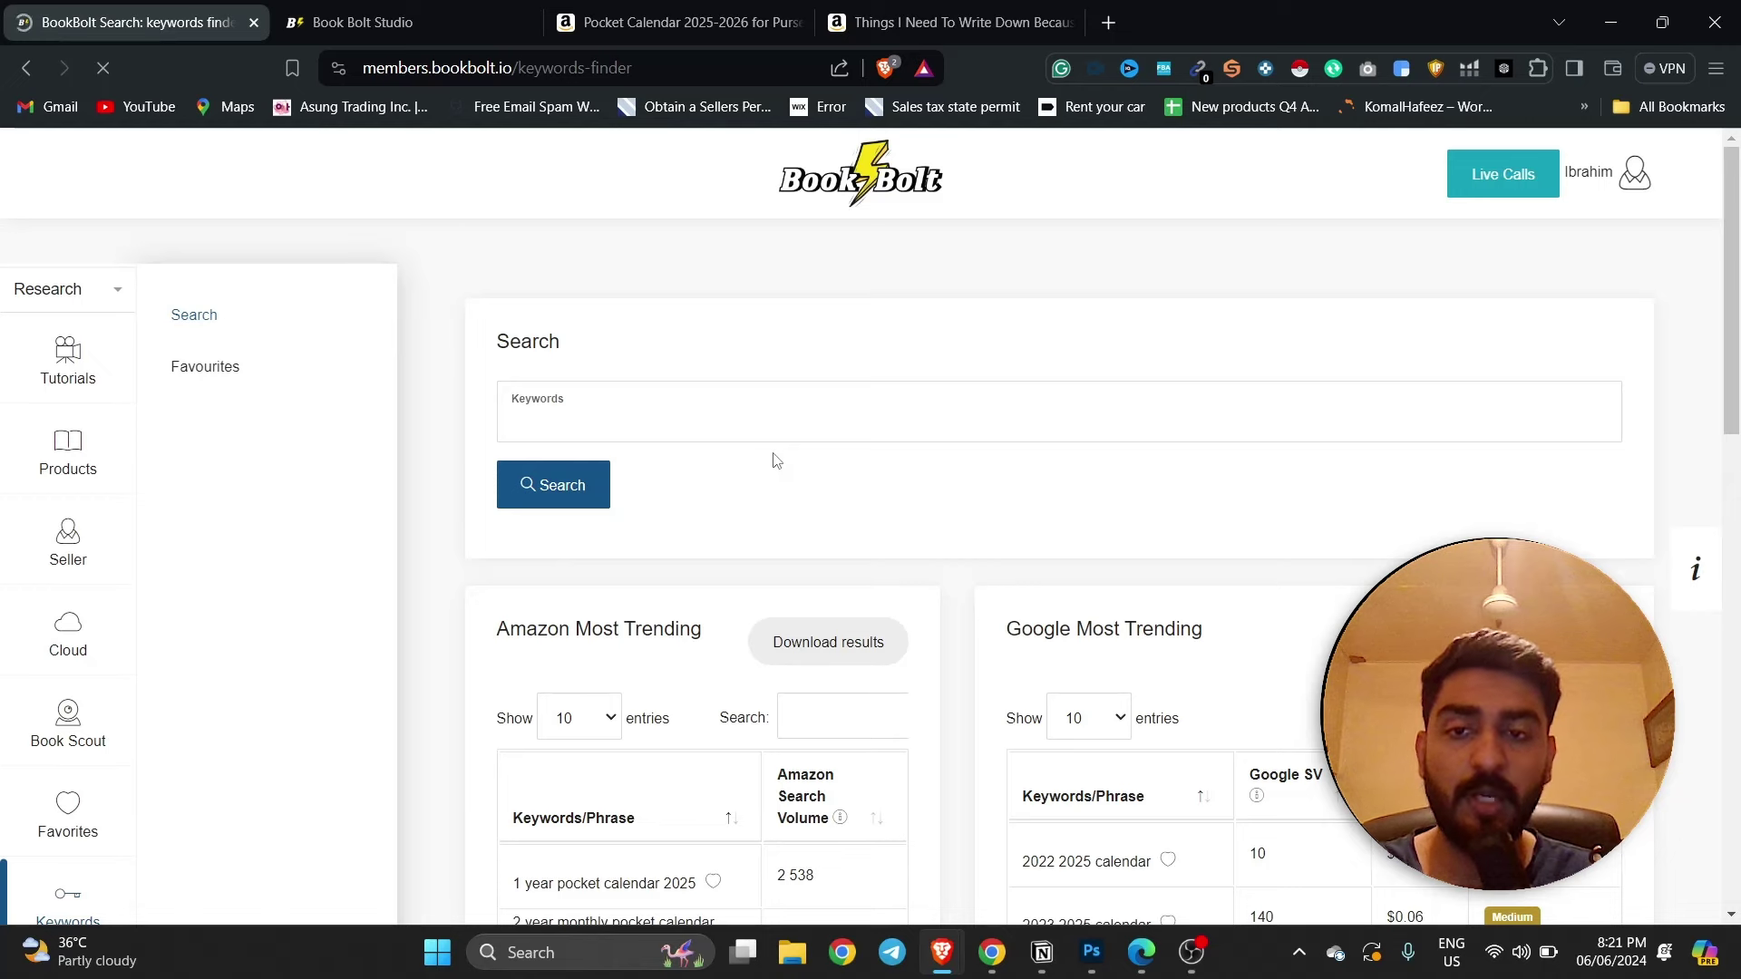
- Examine the Amazon and Google trending and frequent keywords, and return to the pocket calendar's Amazon product page
{"action": "scroll", "coordinate": [775, 464], "scroll_direction": "down", "scroll_amount": 4}
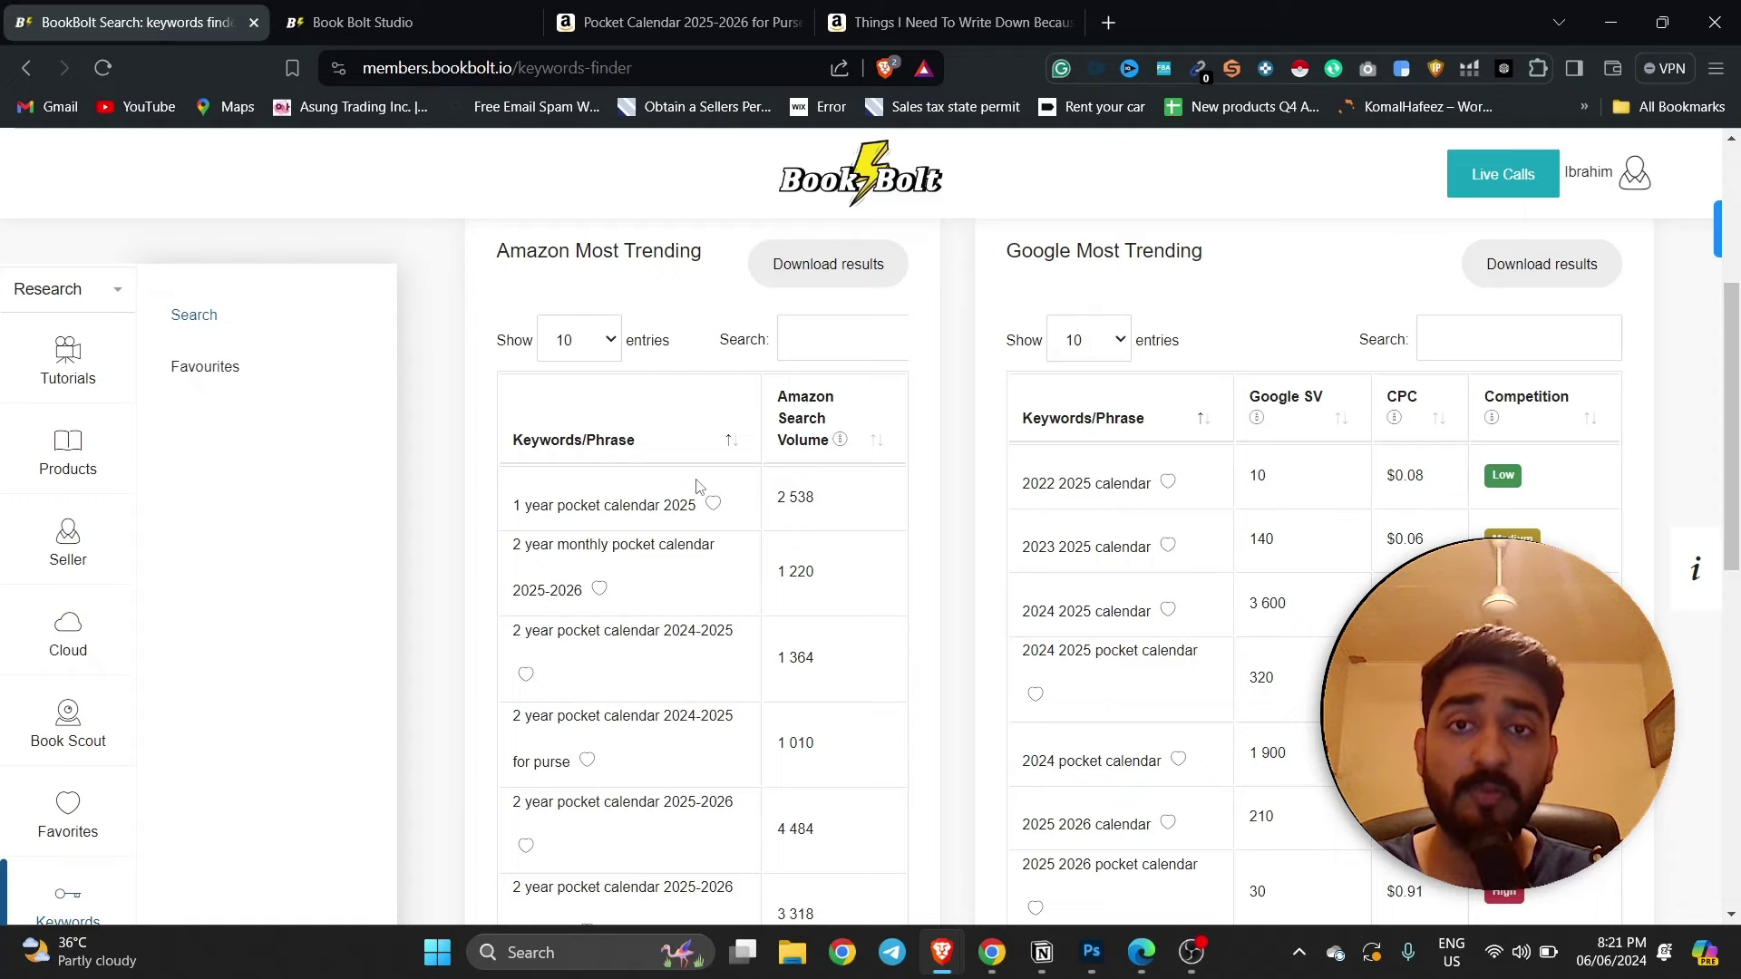
{"action": "scroll", "coordinate": [714, 538], "scroll_direction": "down", "scroll_amount": 8}
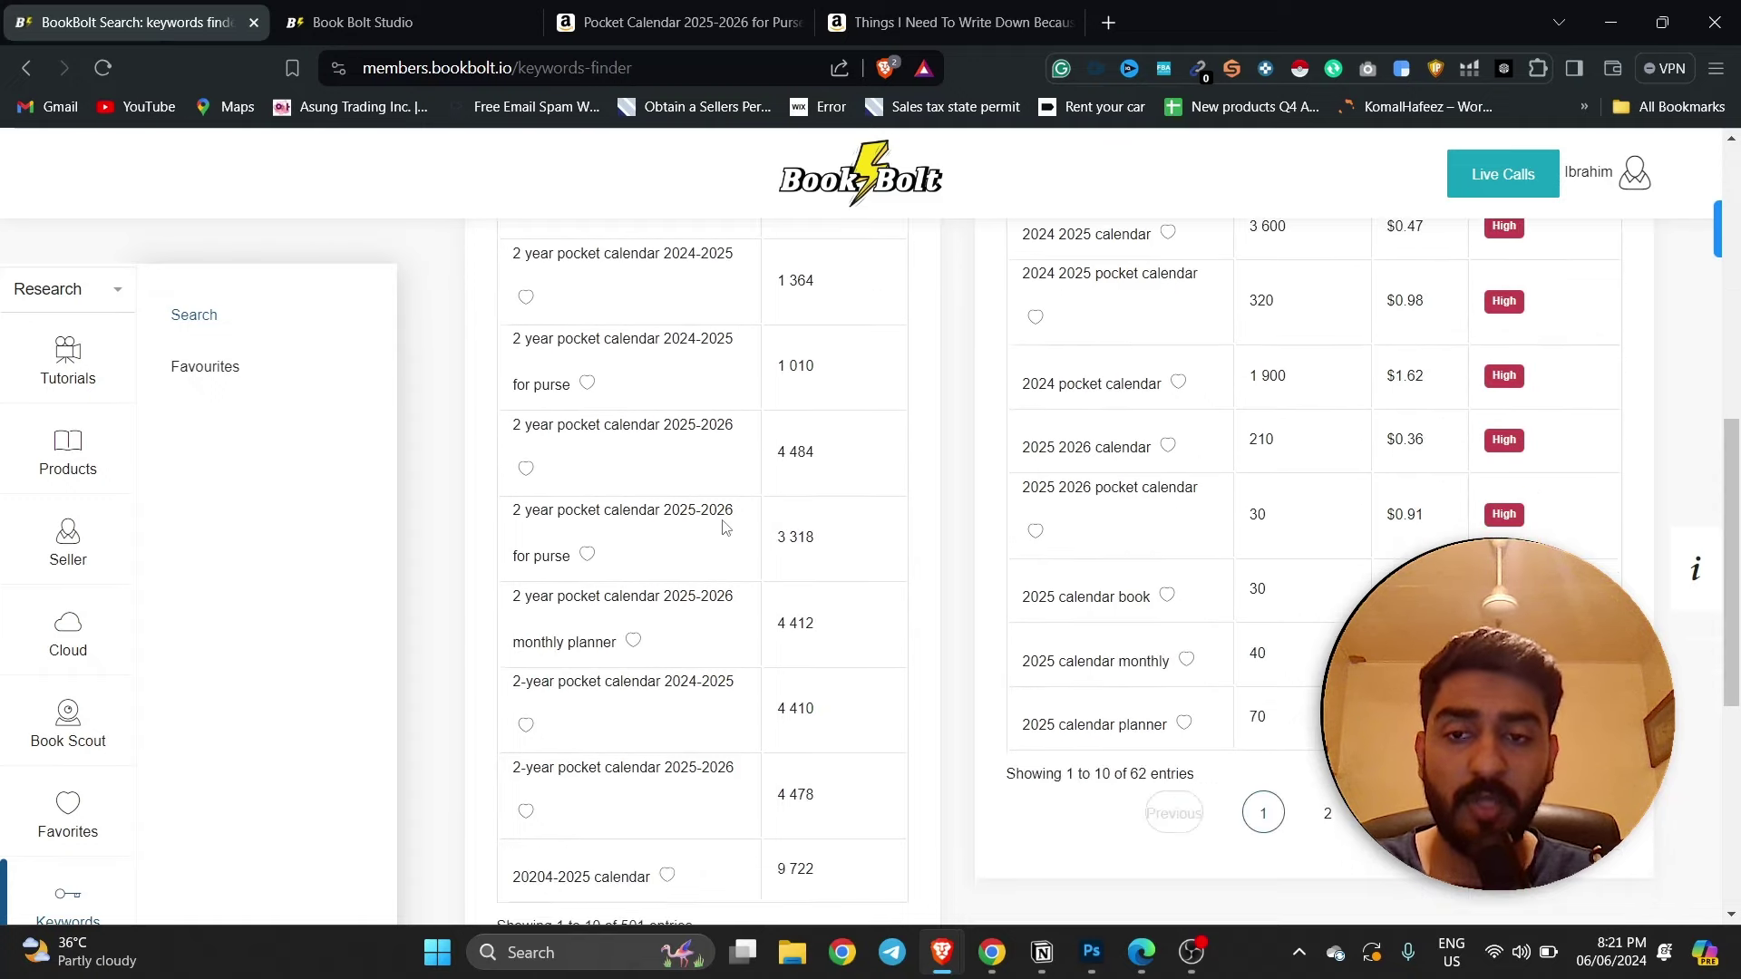
{"action": "scroll", "coordinate": [724, 529], "scroll_direction": "down", "scroll_amount": 2}
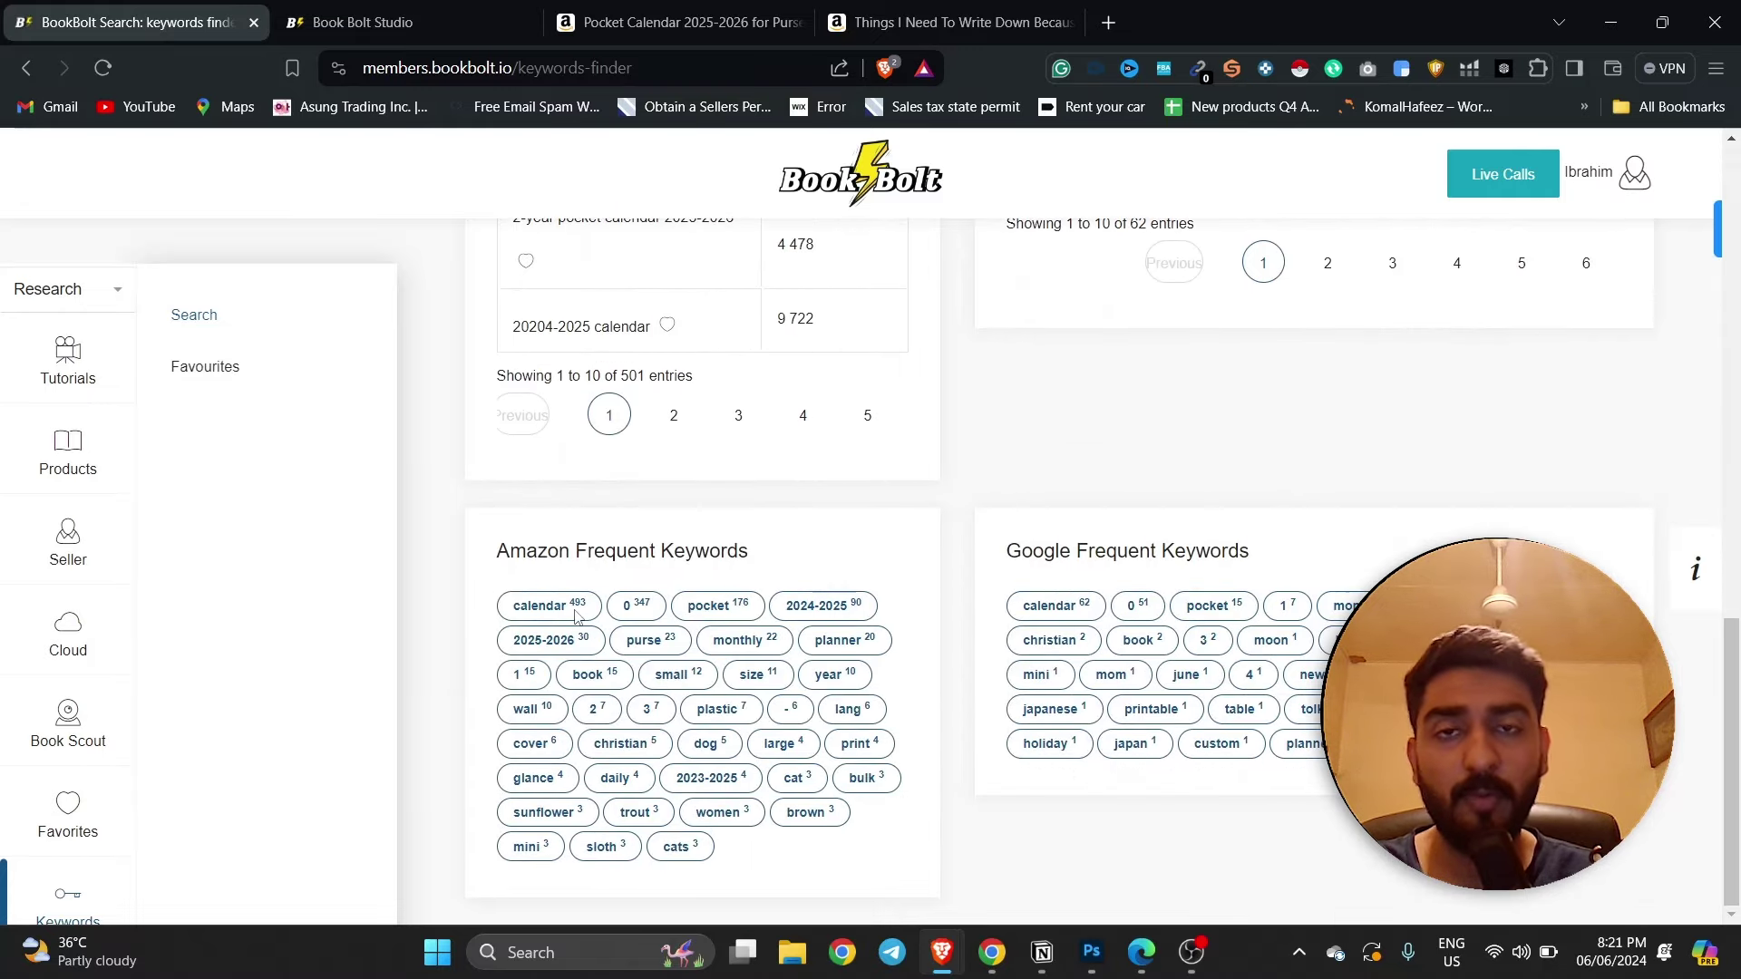
{"action": "left_click", "coordinate": [445, 18]}
{"action": "left_click", "coordinate": [676, 22]}
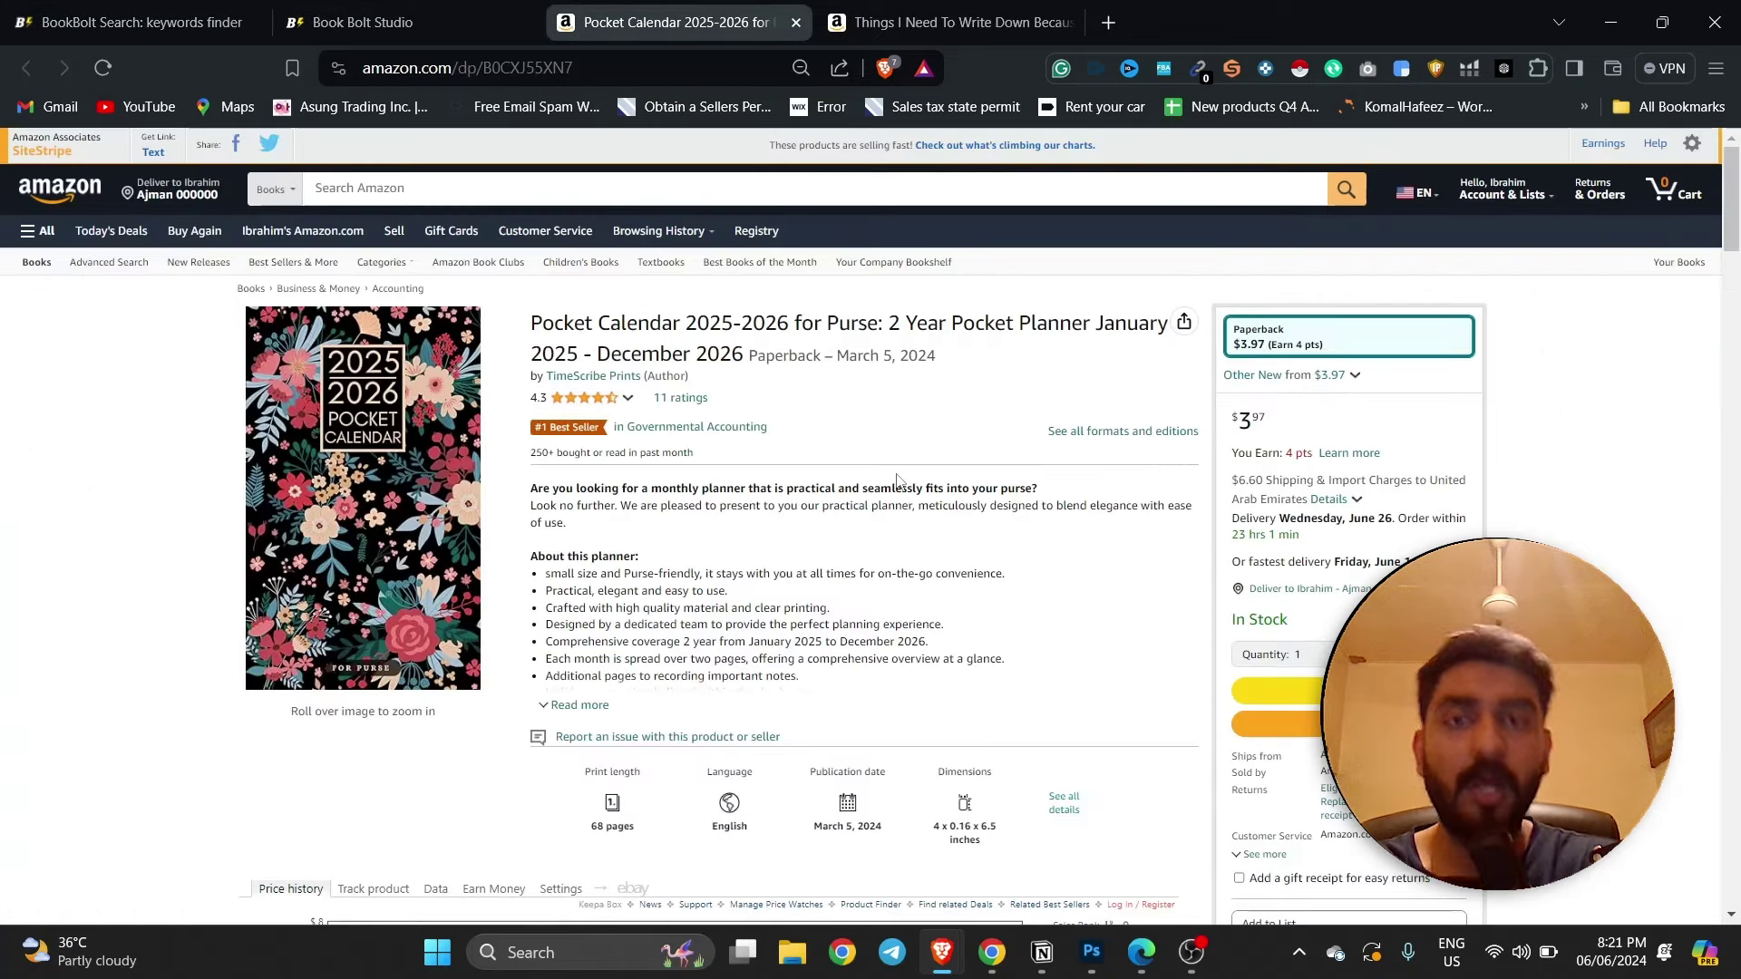